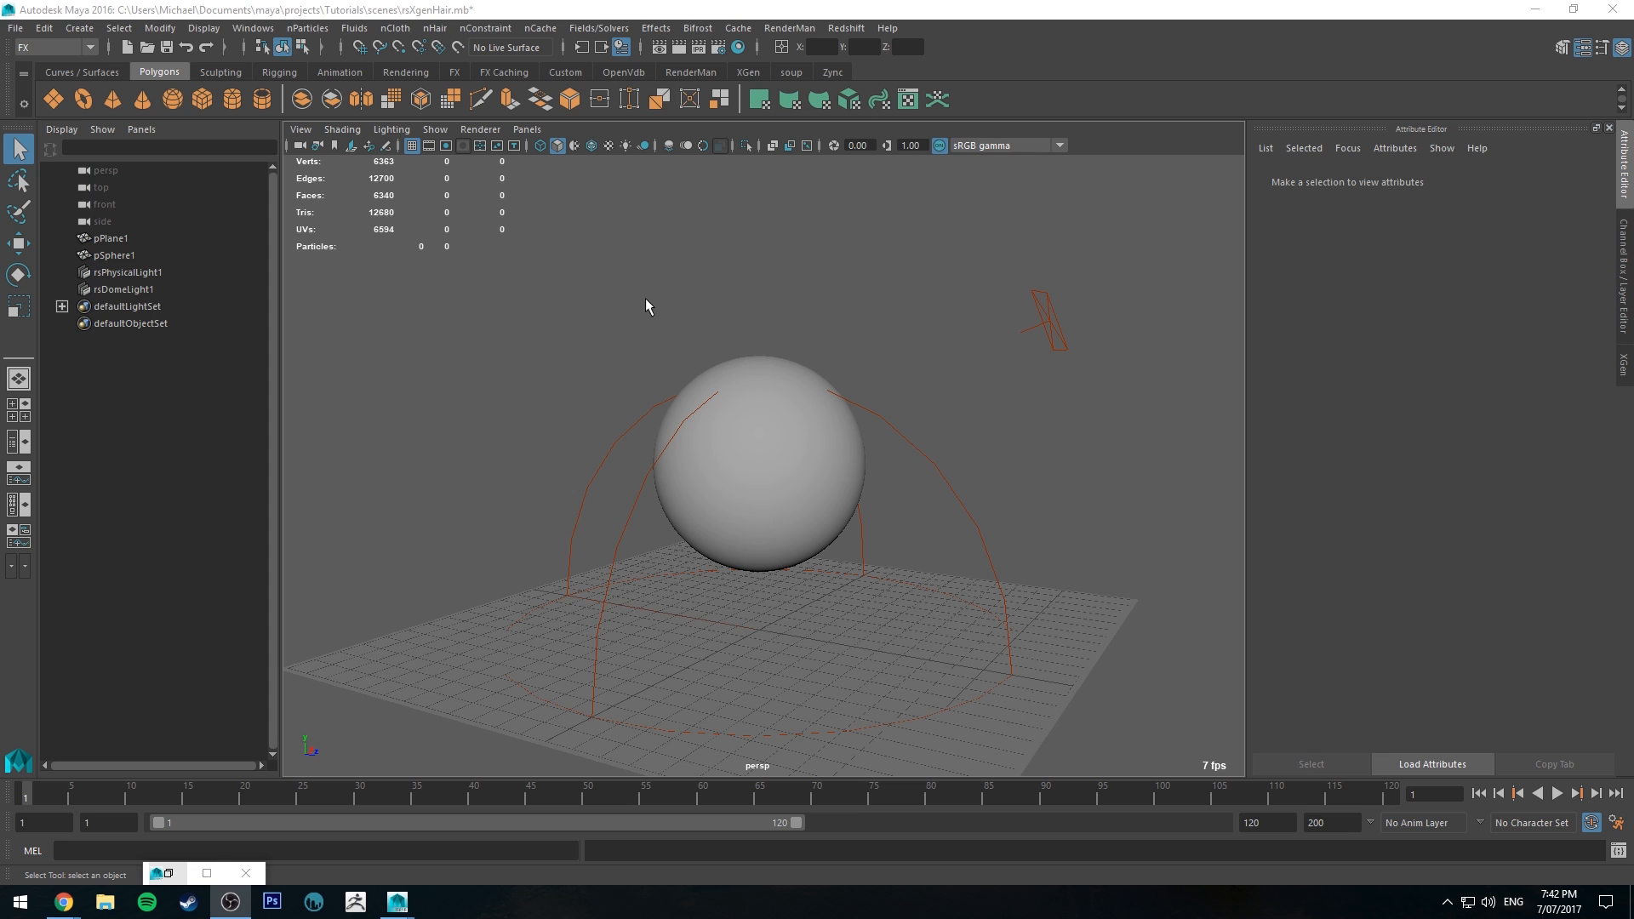
# Examine the sphere, ground plane and lights of the scene from several angles
pyautogui.keyDown('alt'); pyautogui.moveTo(649, 310); pyautogui.dragTo(941, 296); pyautogui.keyUp('alt')
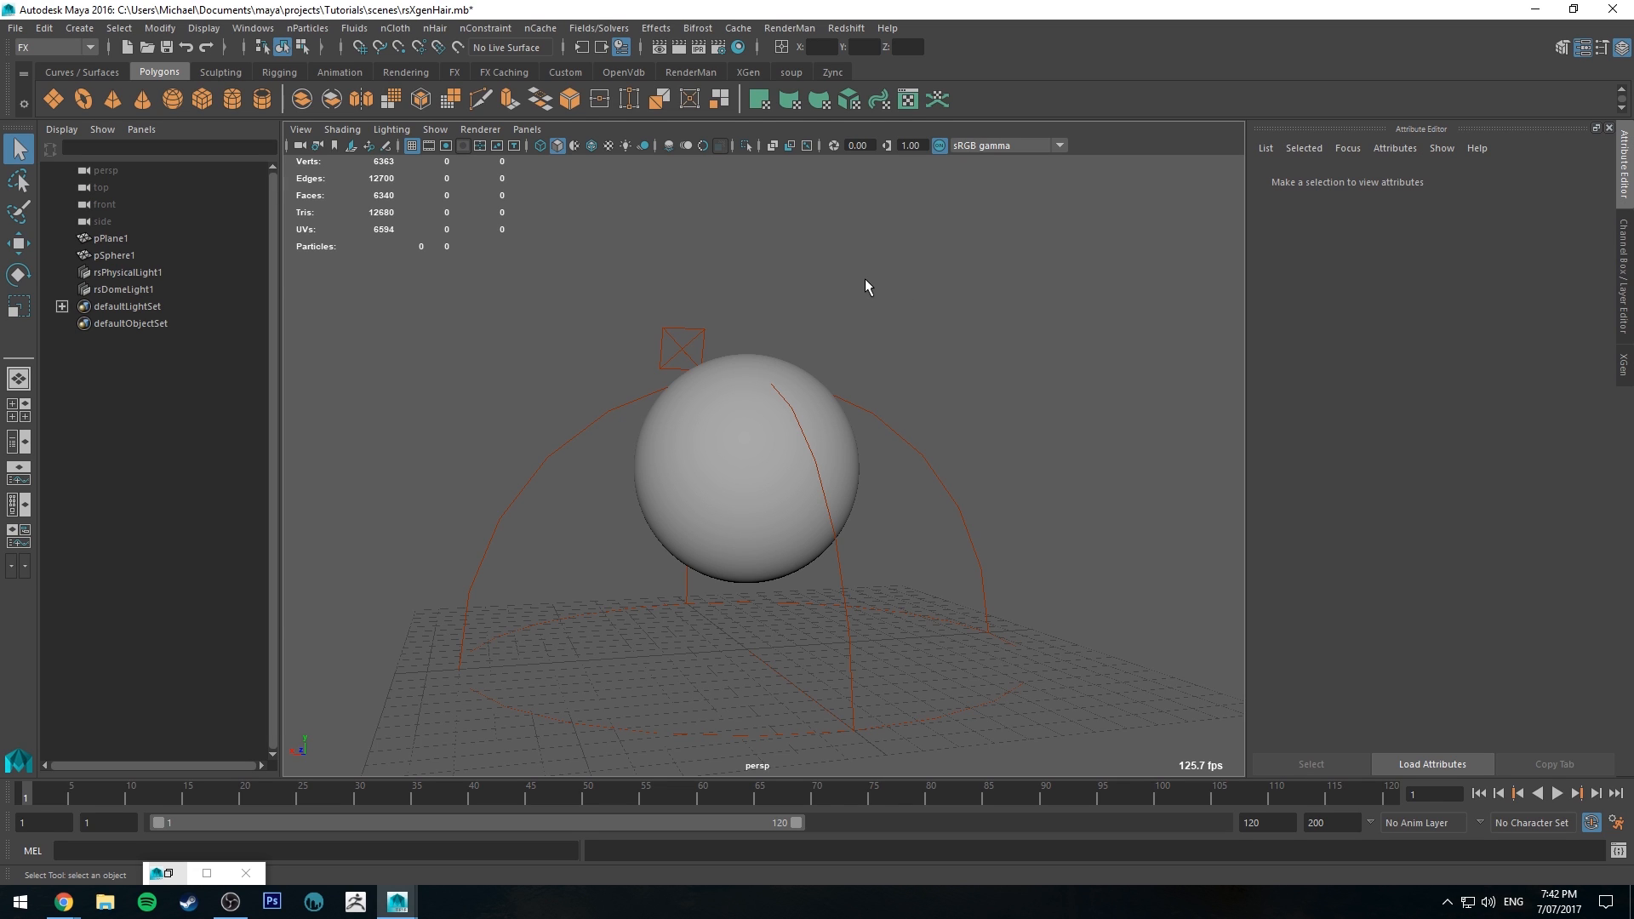
pyautogui.keyDown('alt'); pyautogui.moveTo(865, 285); pyautogui.dragTo(809, 281); pyautogui.keyUp('alt')
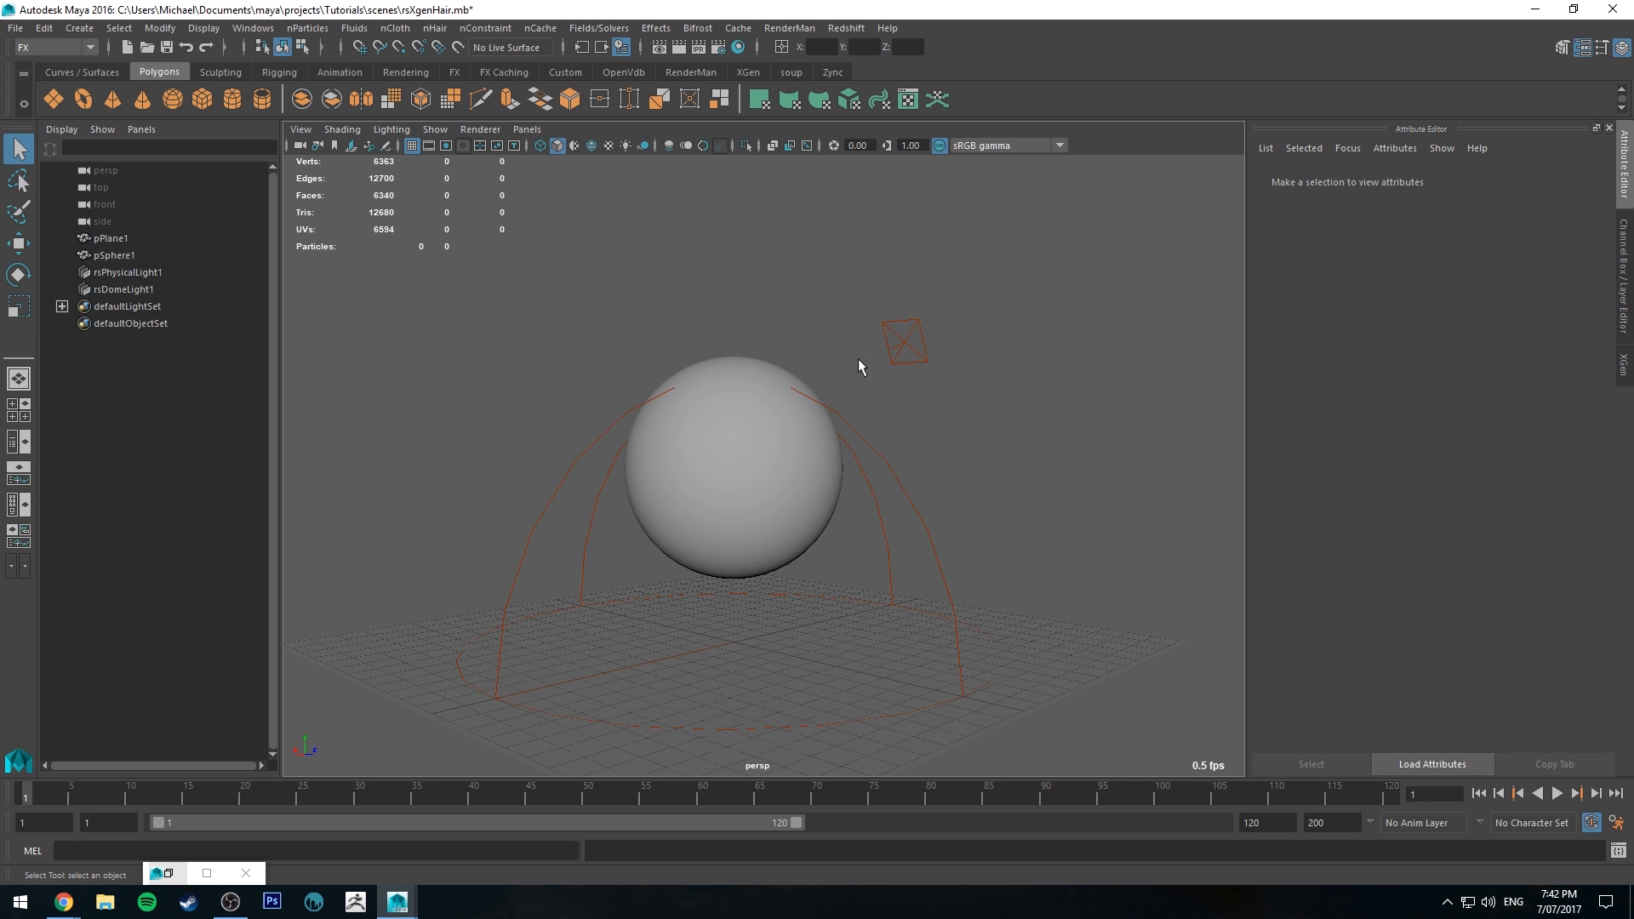
pyautogui.keyDown('alt'); pyautogui.moveTo(770, 329); pyautogui.dragTo(759, 380, button='right'); pyautogui.keyUp('alt')
pyautogui.keyDown('alt'); pyautogui.moveTo(547, 310); pyautogui.dragTo(758, 170); pyautogui.keyUp('alt')
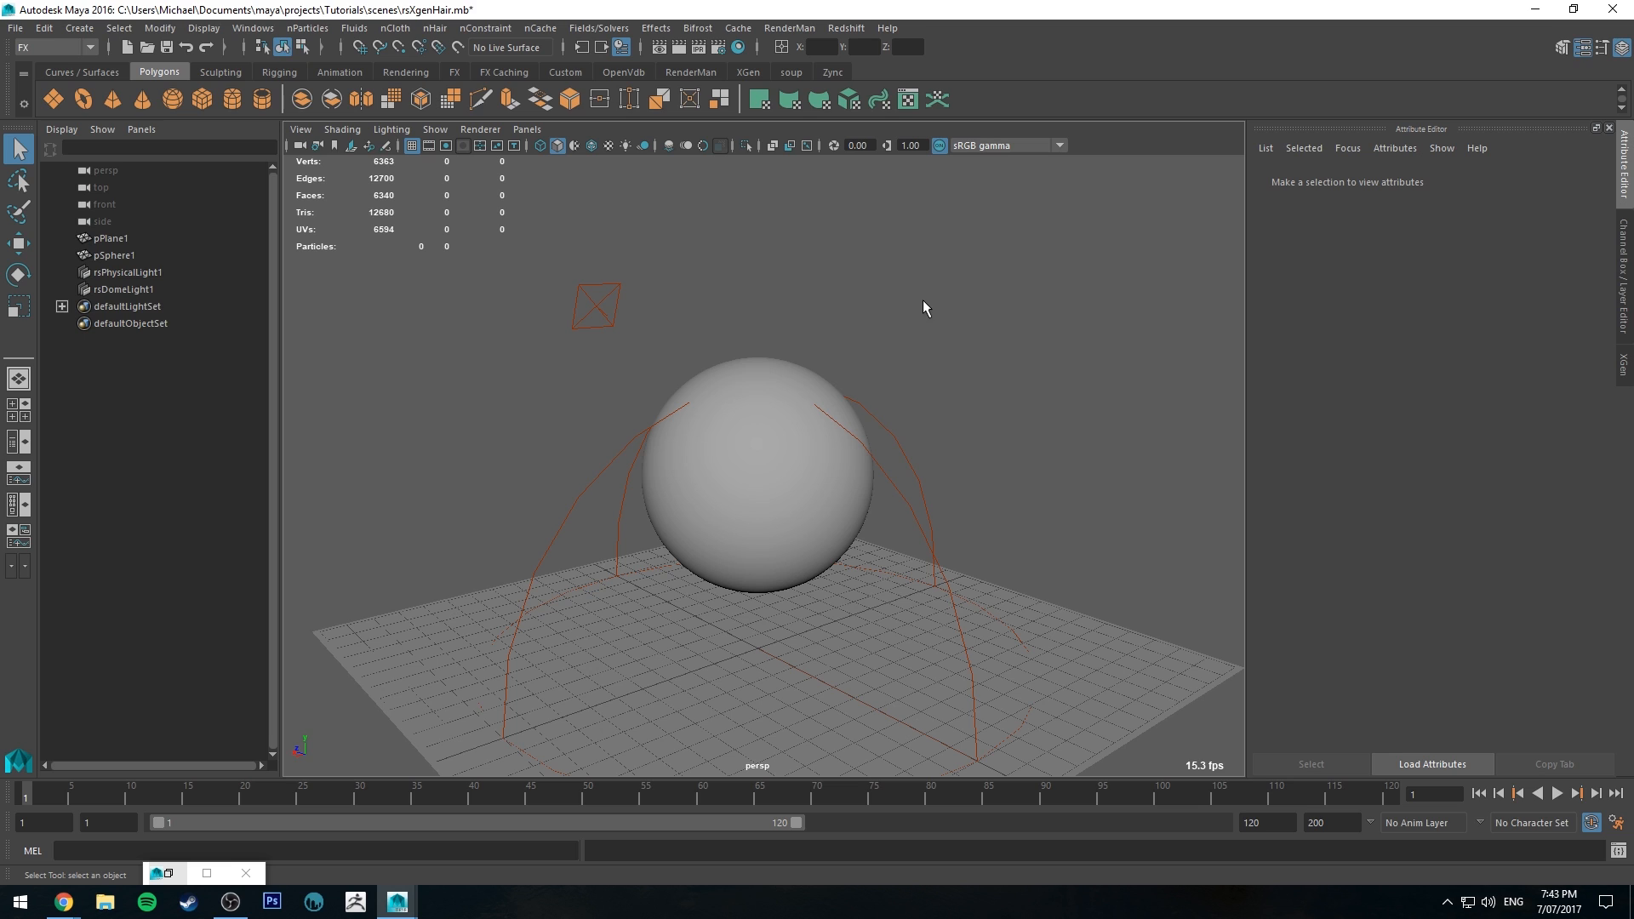
pyautogui.click(589, 300)
pyautogui.click(593, 483)
pyautogui.click(740, 466)
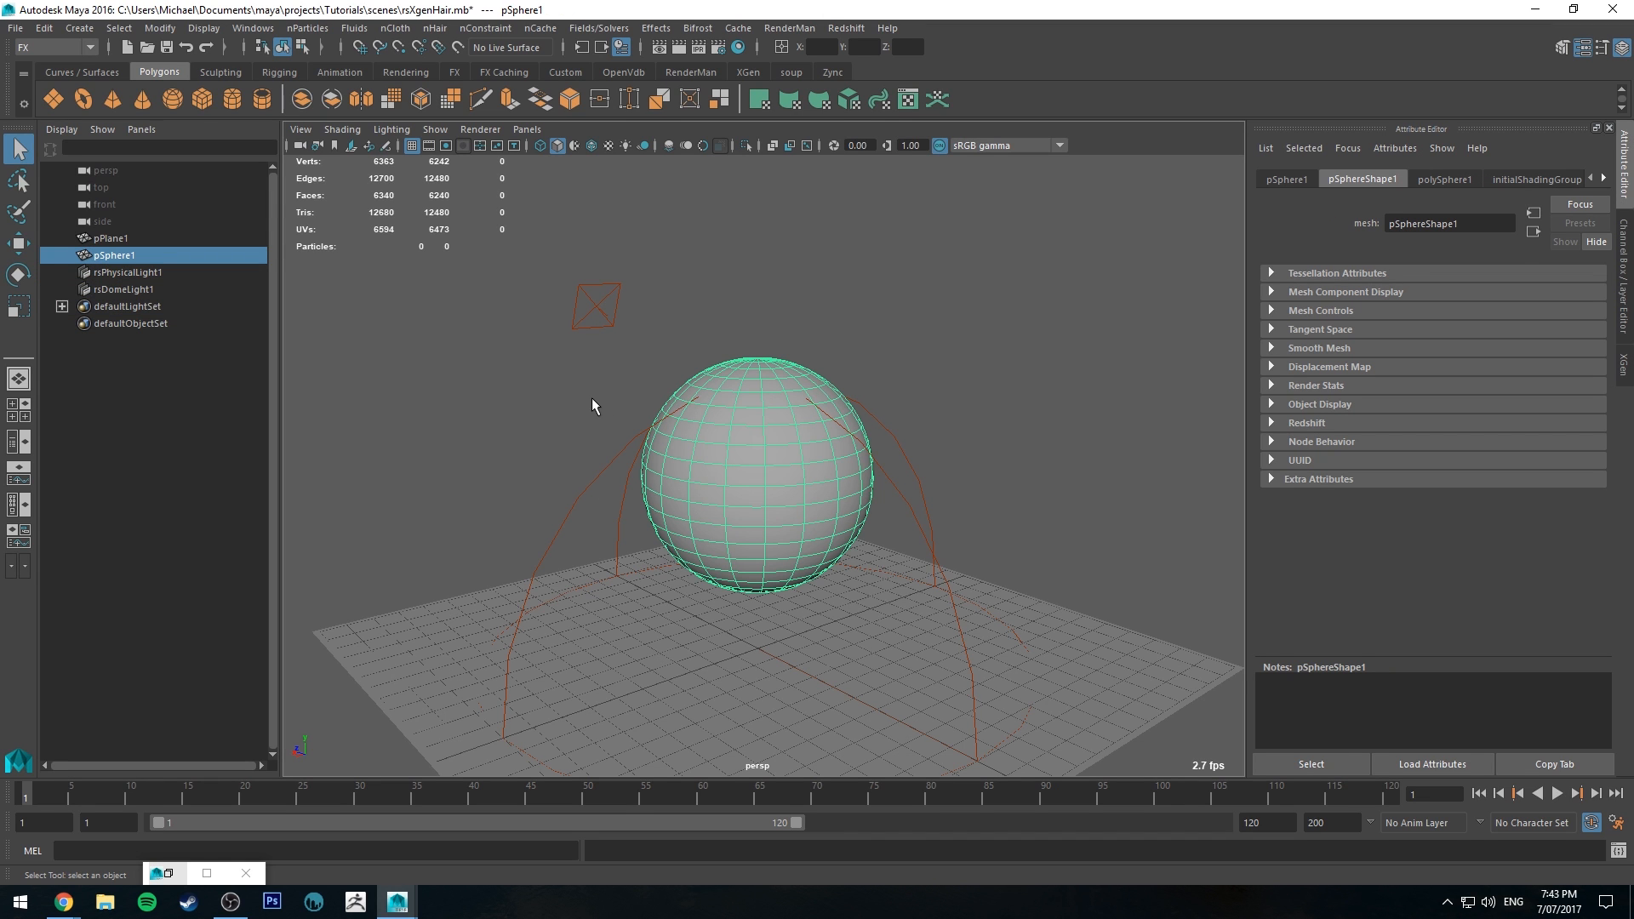
pyautogui.click(696, 303)
# Create an XGen description fur1 with groomable splines on the sphere, stored in a new collection named tut
pyautogui.click(749, 72)
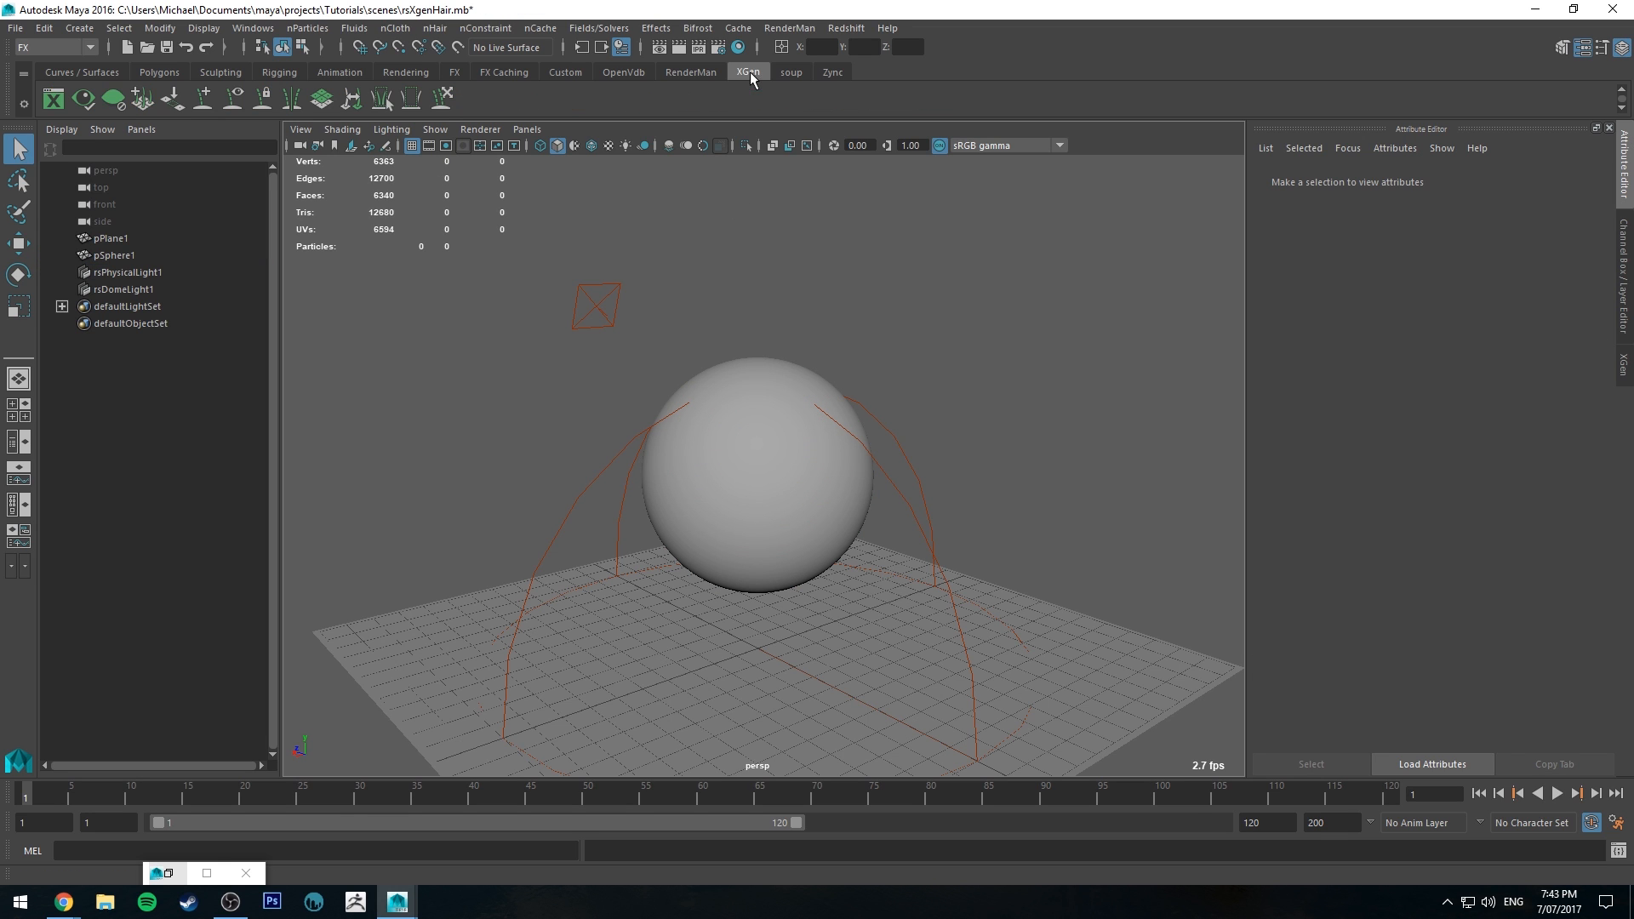
pyautogui.click(54, 99)
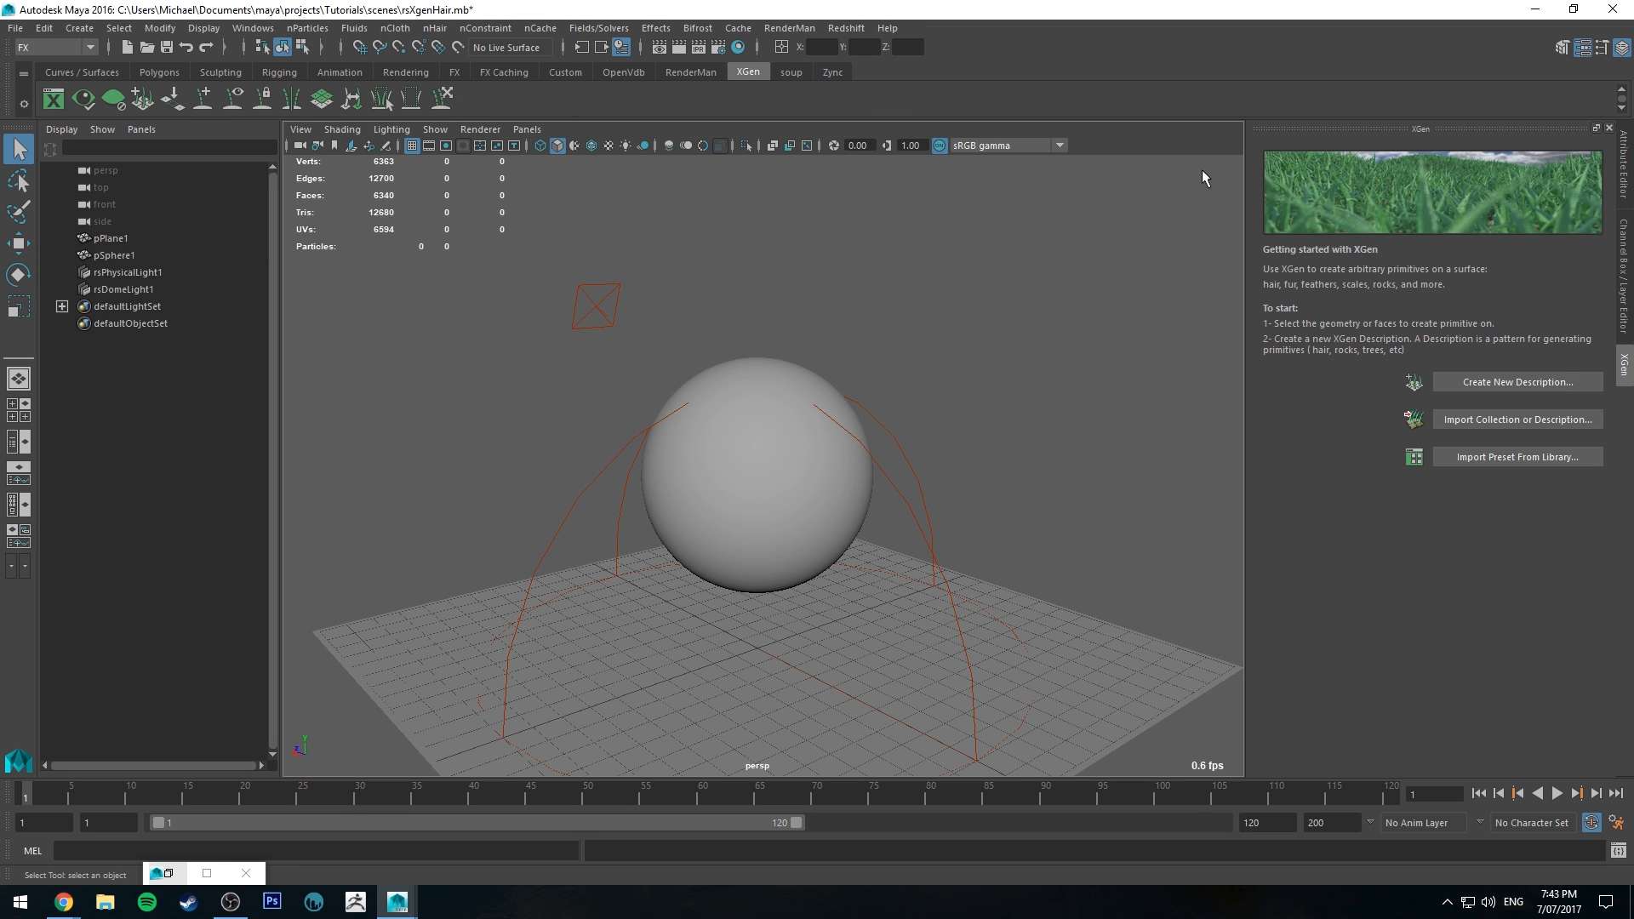
pyautogui.click(792, 502)
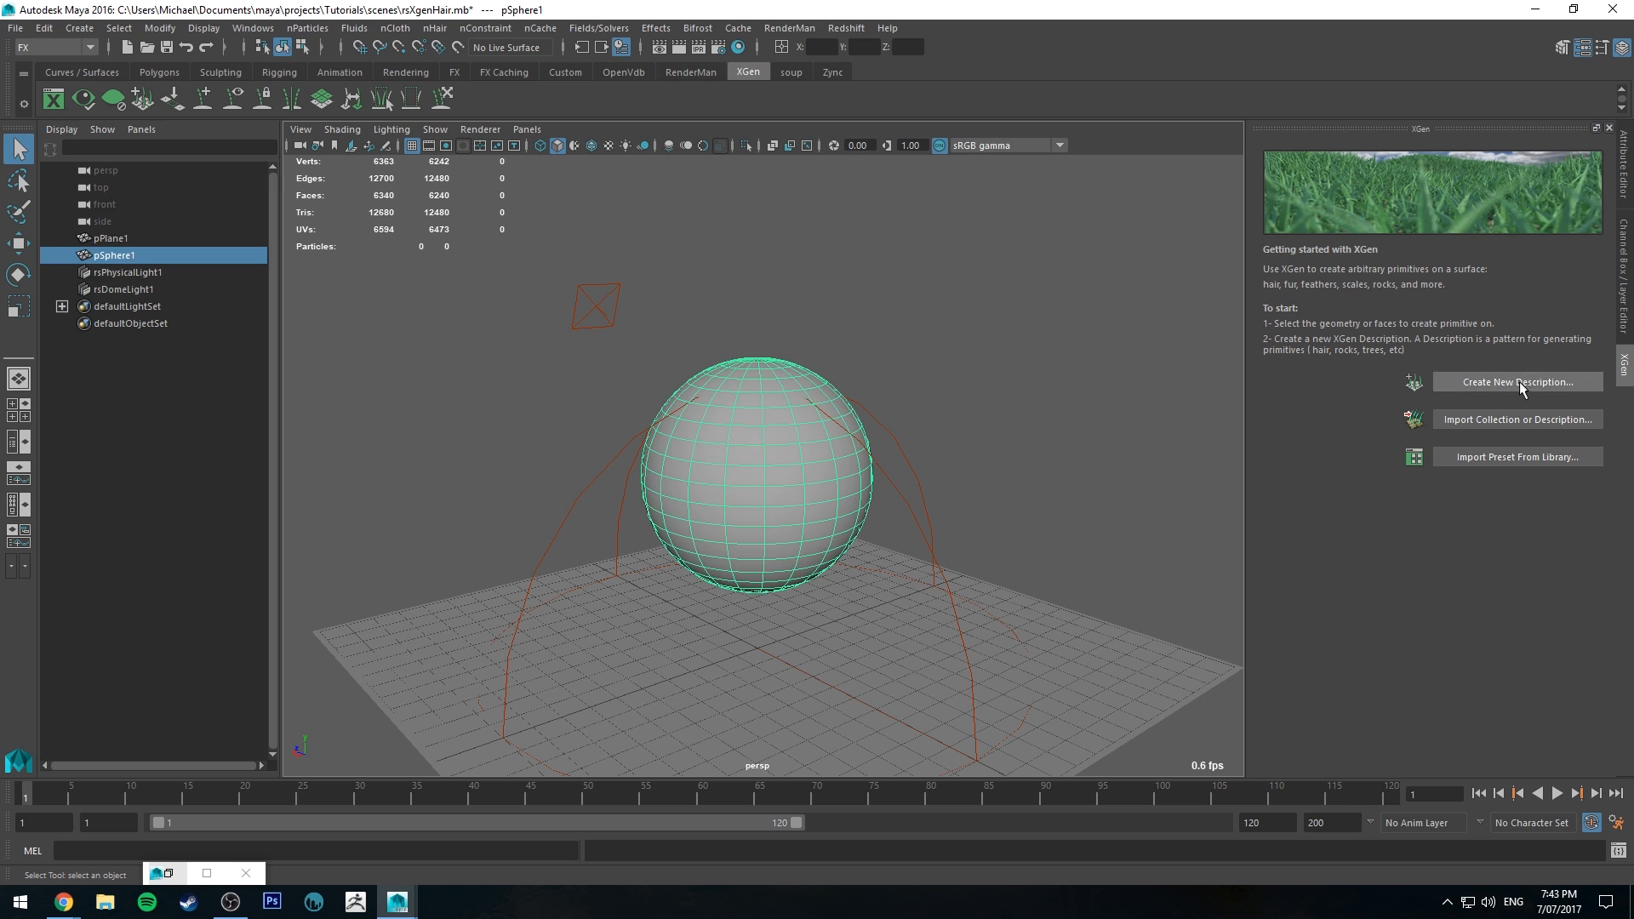
pyautogui.click(1514, 381)
pyautogui.press('Tab')
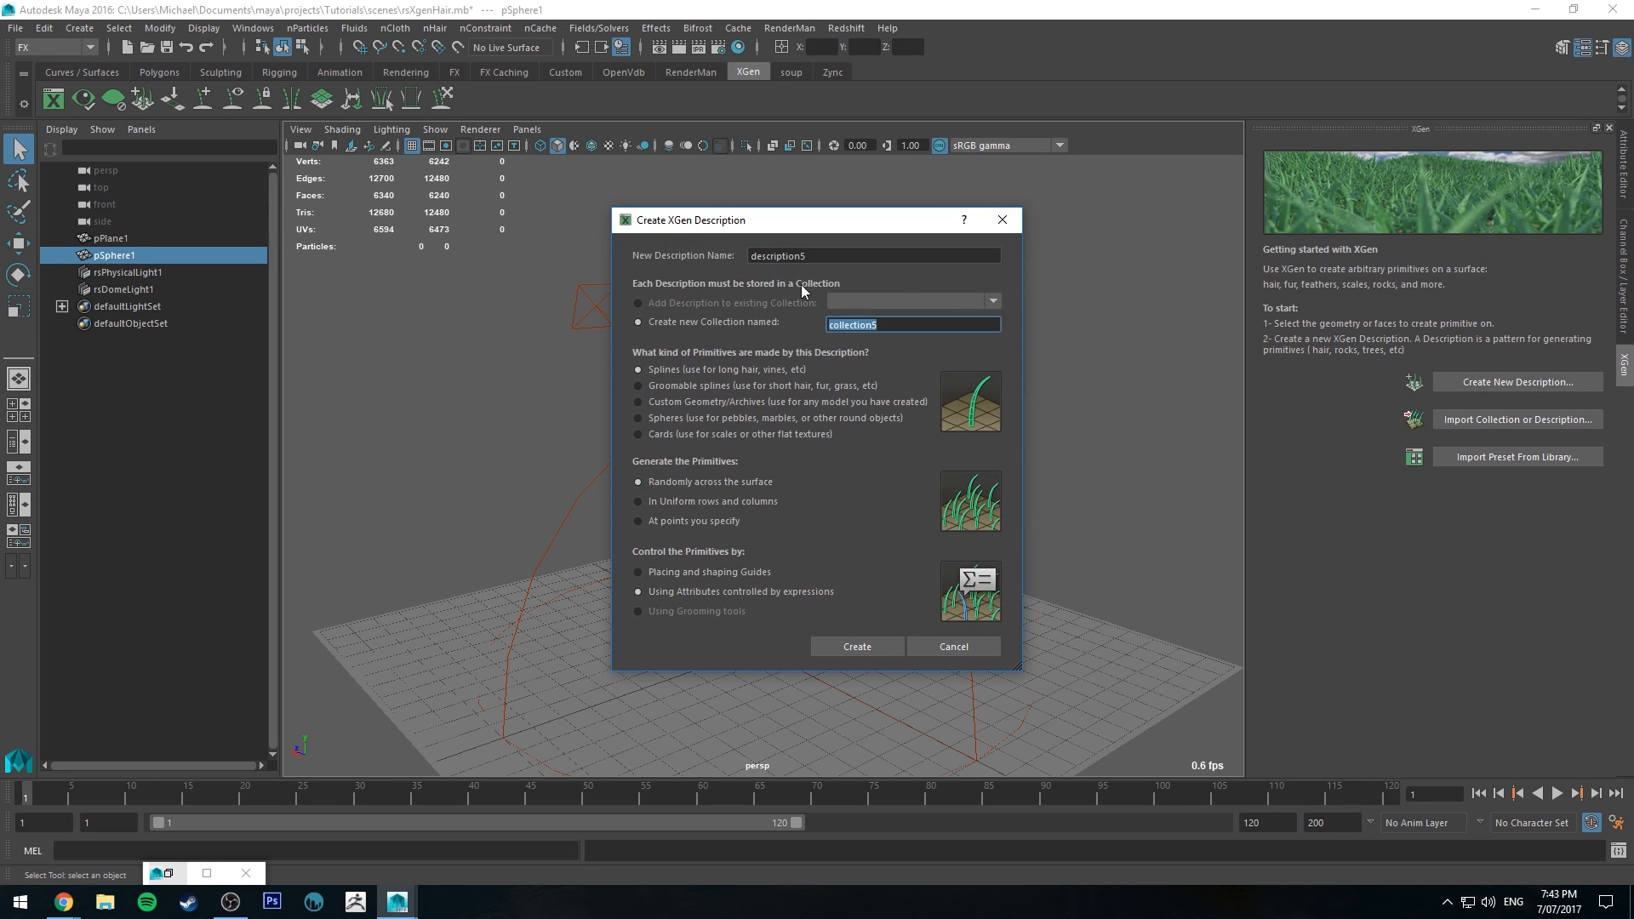
pyautogui.write('tut')
pyautogui.hotkey('shift', 'Tab')
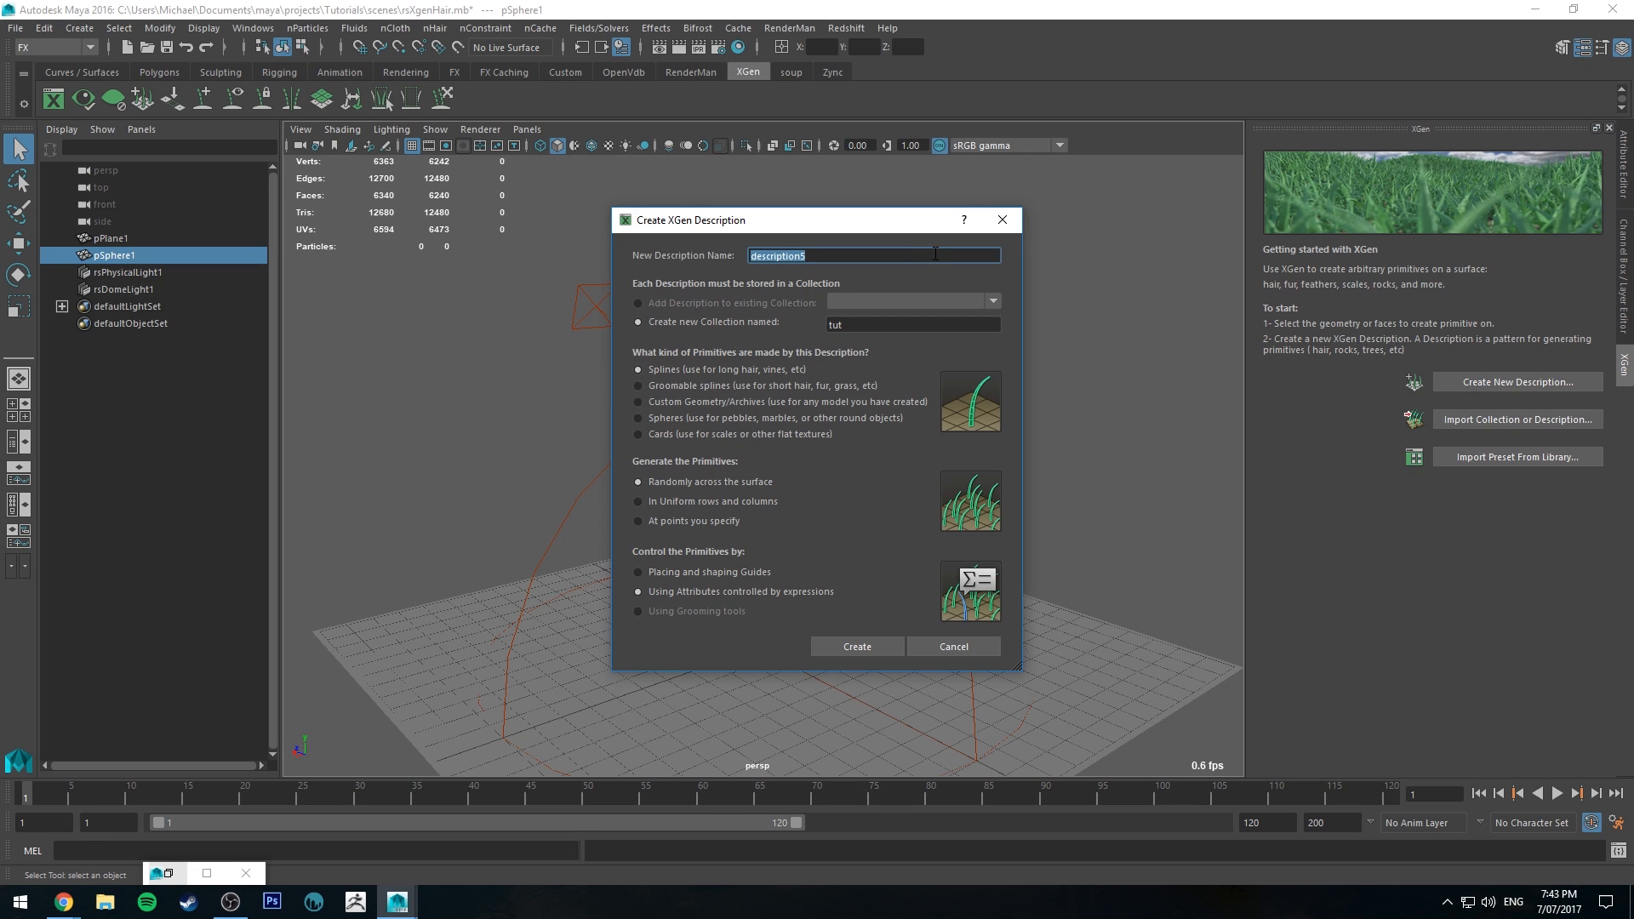
pyautogui.write('fur1')
pyautogui.click(668, 388)
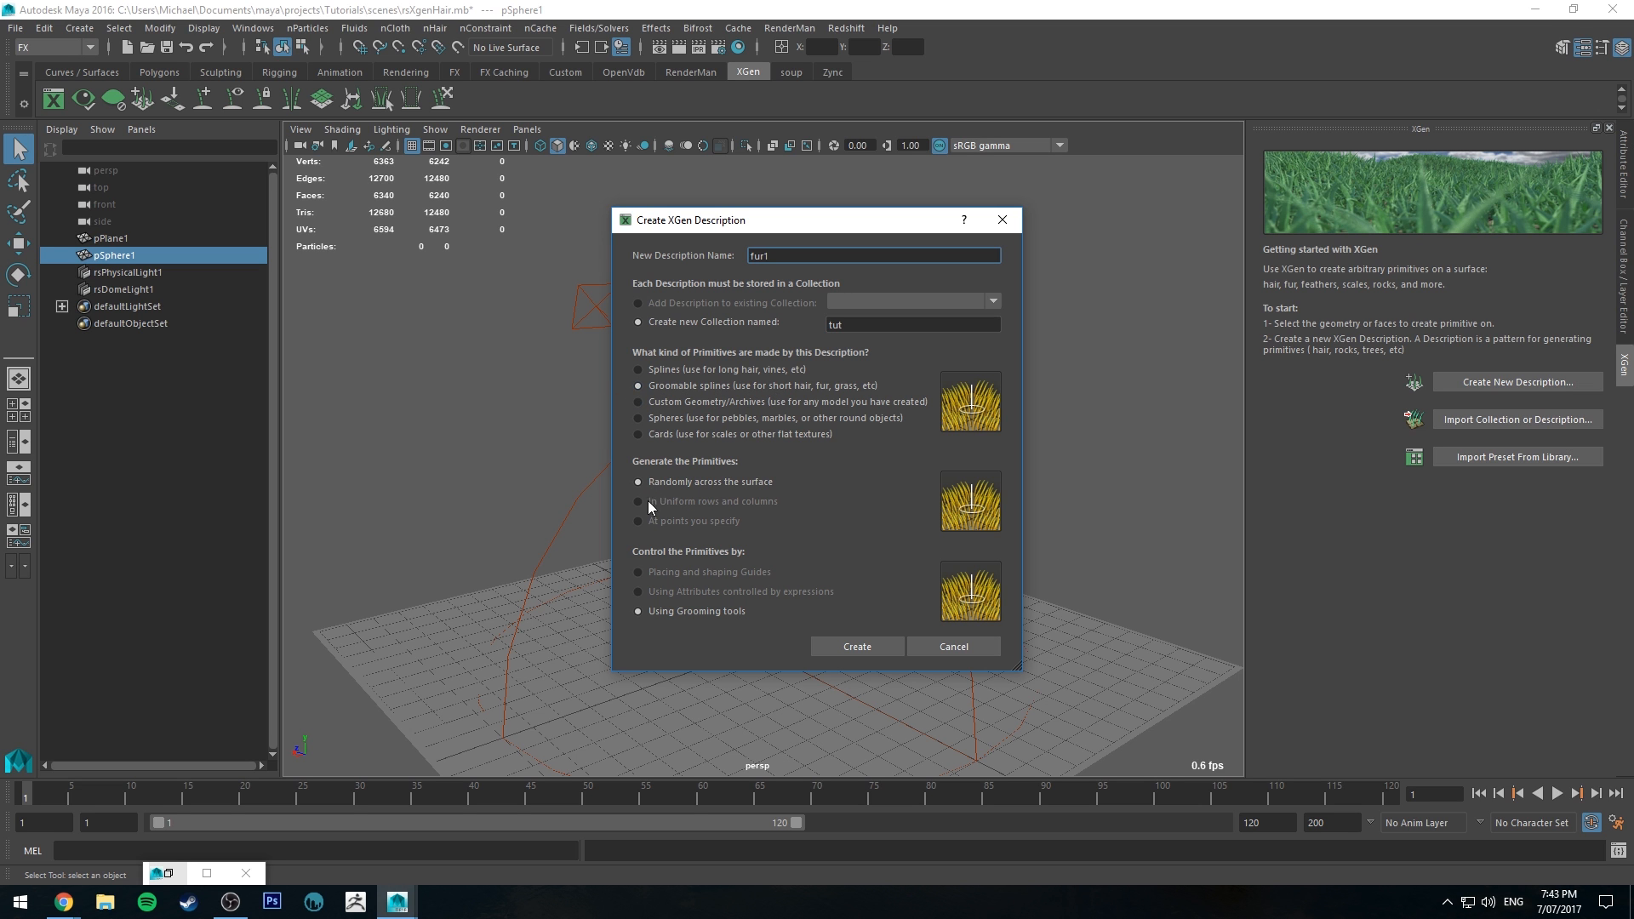
pyautogui.click(830, 640)
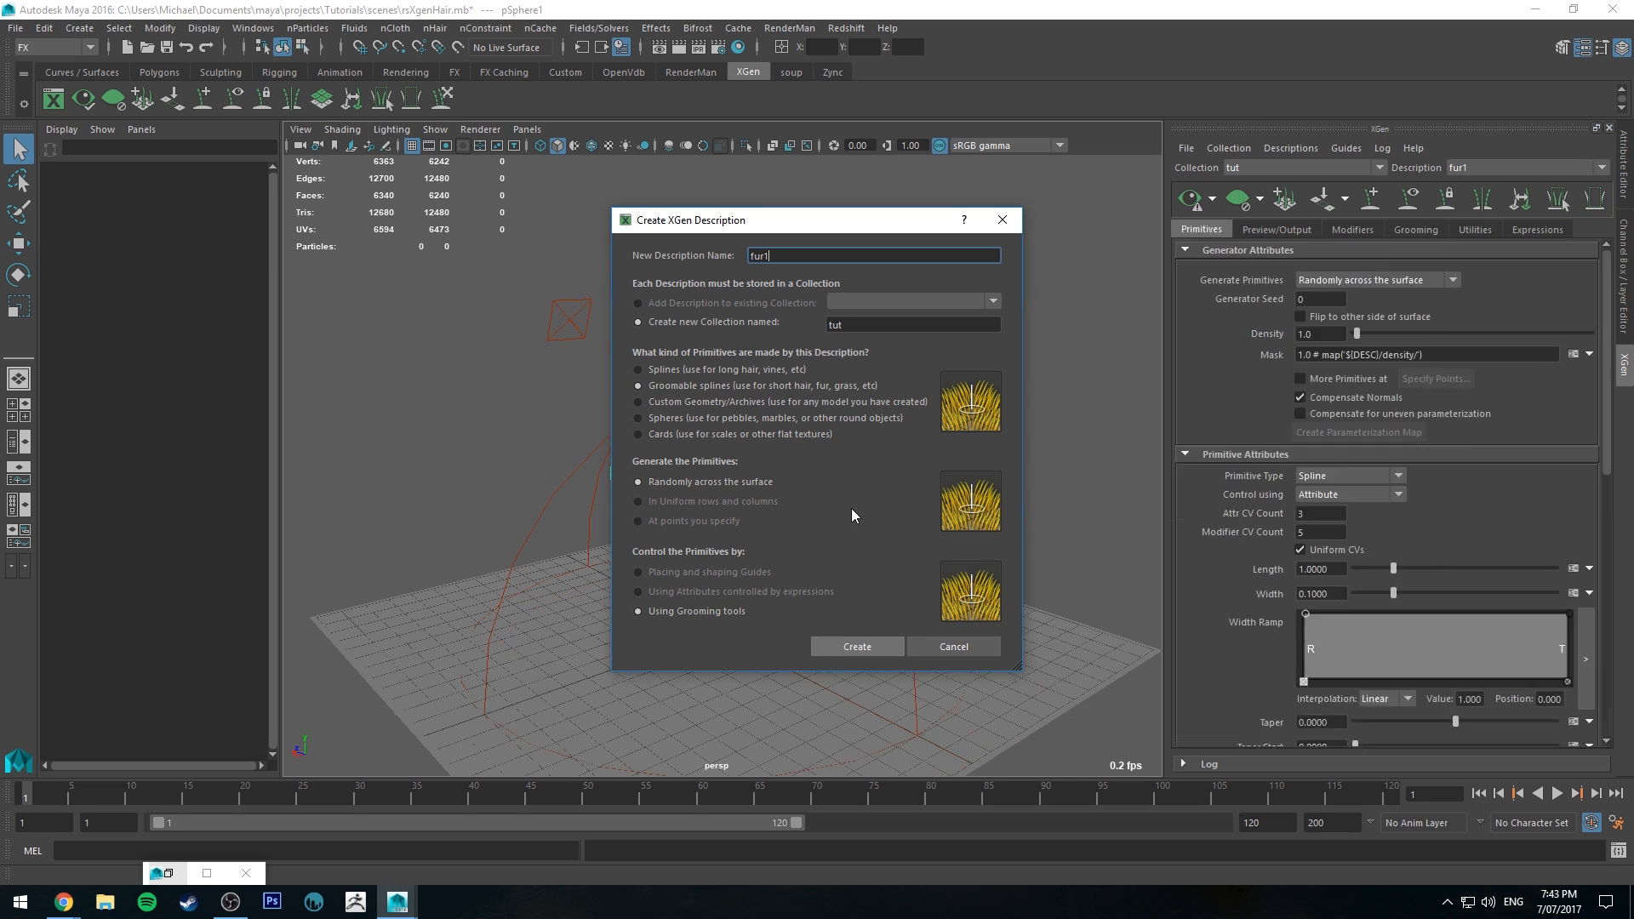
# Generate the XGen preview of the fur on the sphere and inspect the hairs up close
pyautogui.keyDown('alt'); pyautogui.moveTo(665, 389); pyautogui.dragTo(809, 508, button='right'); pyautogui.keyUp('alt')
pyautogui.keyDown('alt'); pyautogui.moveTo(762, 240); pyautogui.dragTo(820, 263); pyautogui.keyUp('alt')
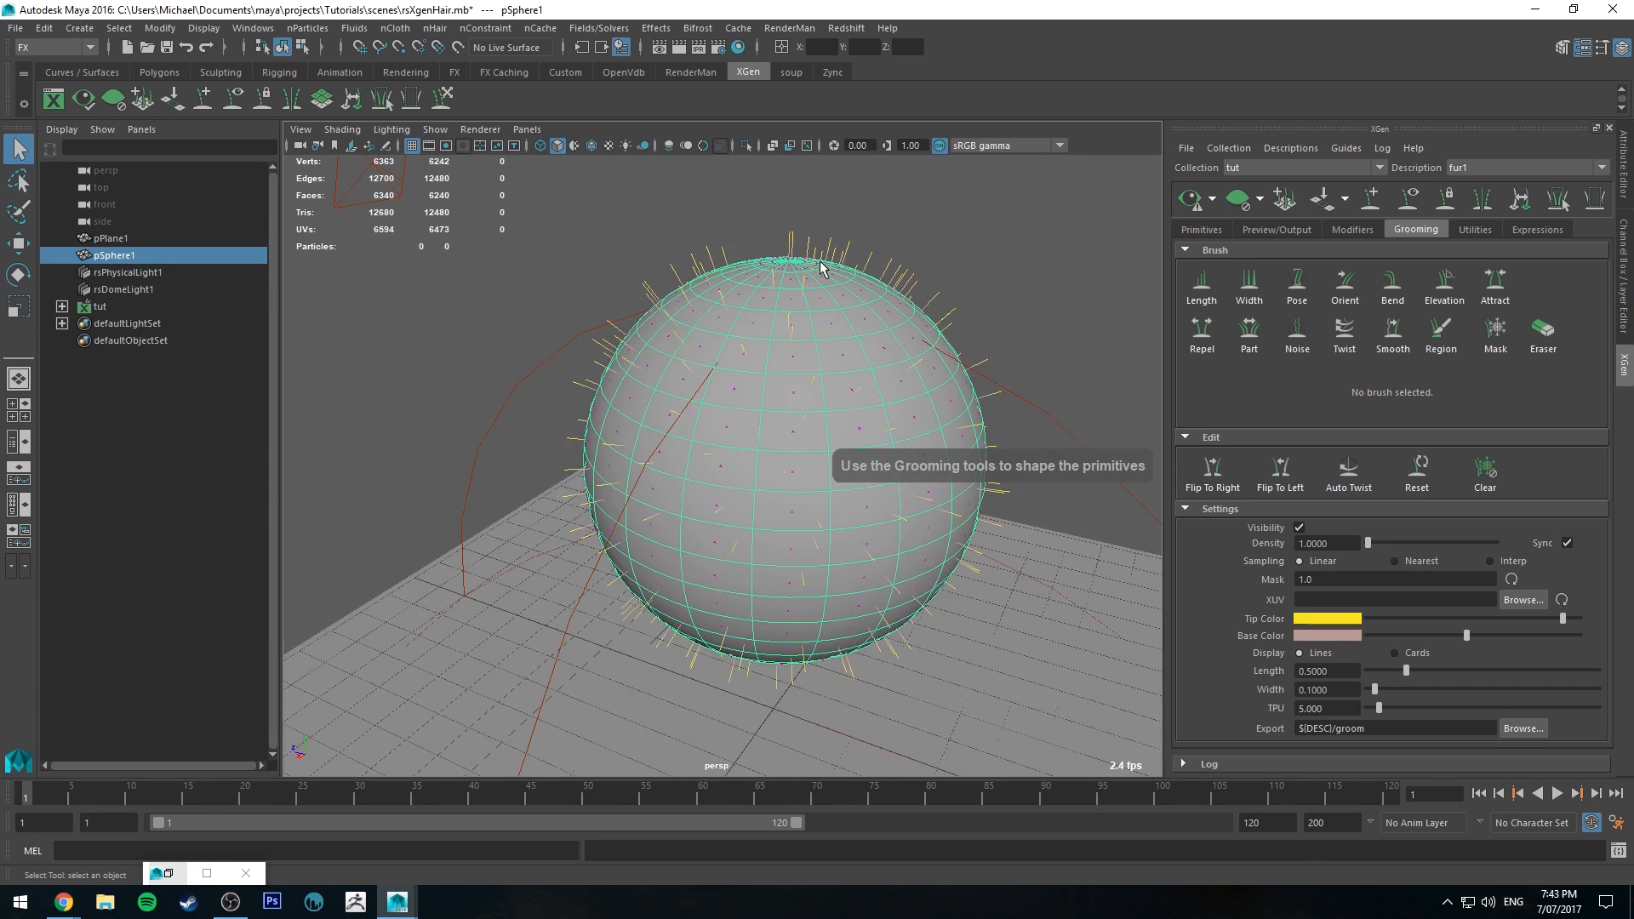
pyautogui.keyDown('alt'); pyautogui.moveTo(957, 358); pyautogui.dragTo(891, 314, button='right'); pyautogui.keyUp('alt')
pyautogui.keyDown('alt'); pyautogui.moveTo(890, 314); pyautogui.dragTo(853, 299, button='middle'); pyautogui.keyUp('alt')
pyautogui.click(1182, 202)
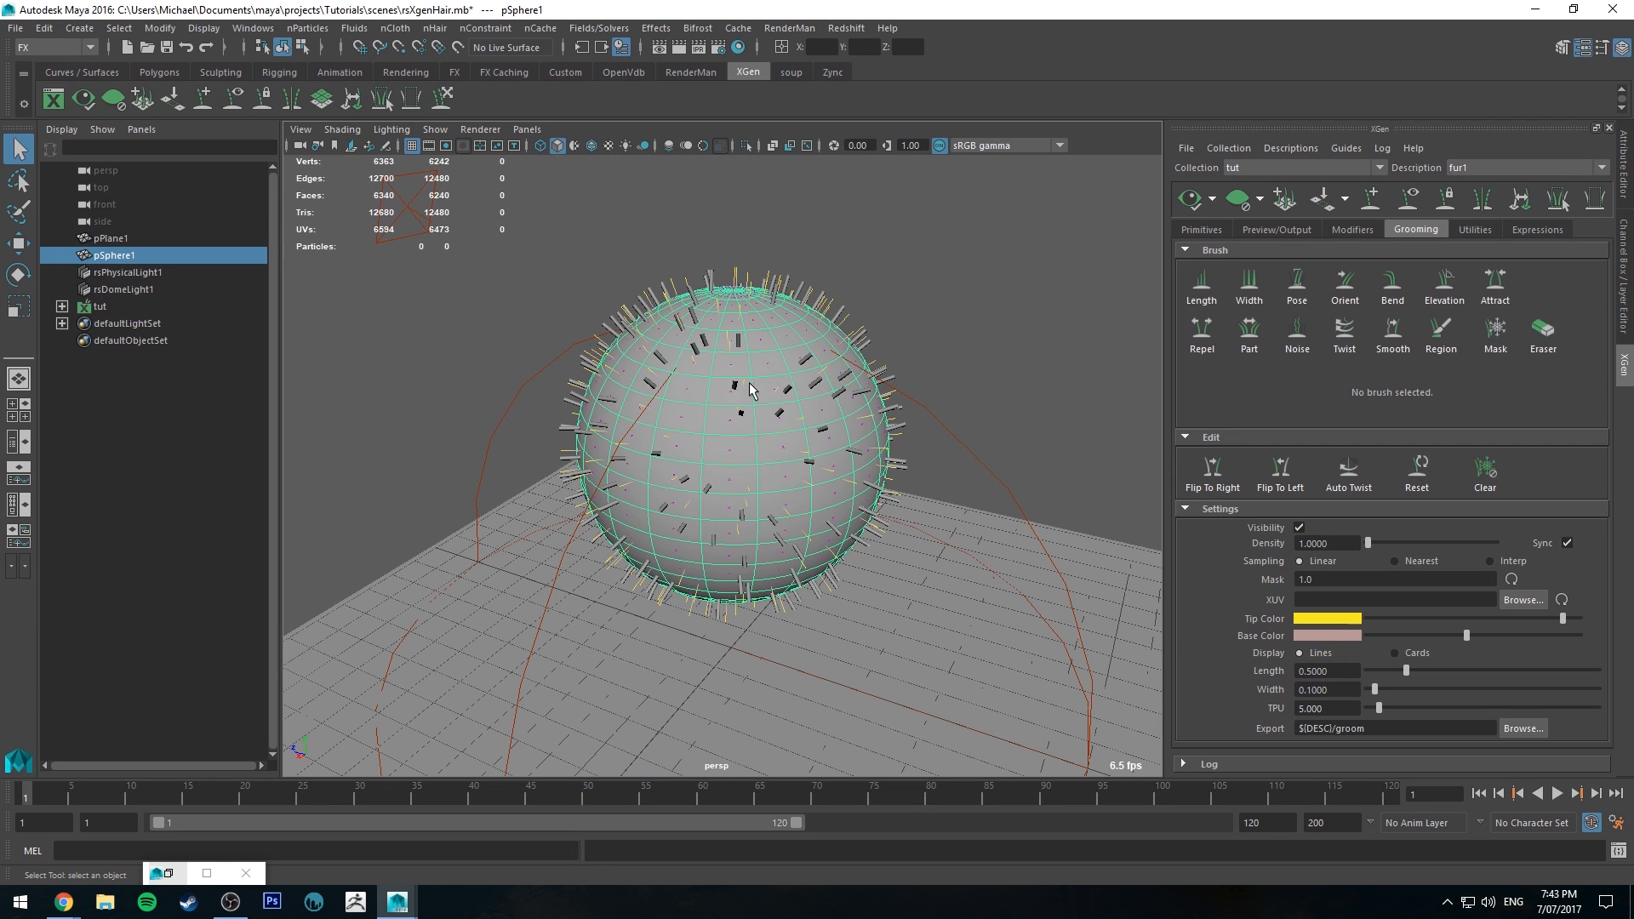
pyautogui.keyDown('alt'); pyautogui.moveTo(705, 275); pyautogui.dragTo(780, 387, button='right'); pyautogui.keyUp('alt')
pyautogui.keyDown('alt'); pyautogui.moveTo(764, 205); pyautogui.dragTo(791, 317, button='middle'); pyautogui.keyUp('alt')
pyautogui.keyDown('alt'); pyautogui.moveTo(791, 316); pyautogui.dragTo(868, 307, button='right'); pyautogui.keyUp('alt')
pyautogui.keyDown('alt'); pyautogui.moveTo(868, 307); pyautogui.dragTo(874, 416, button='middle'); pyautogui.keyUp('alt')
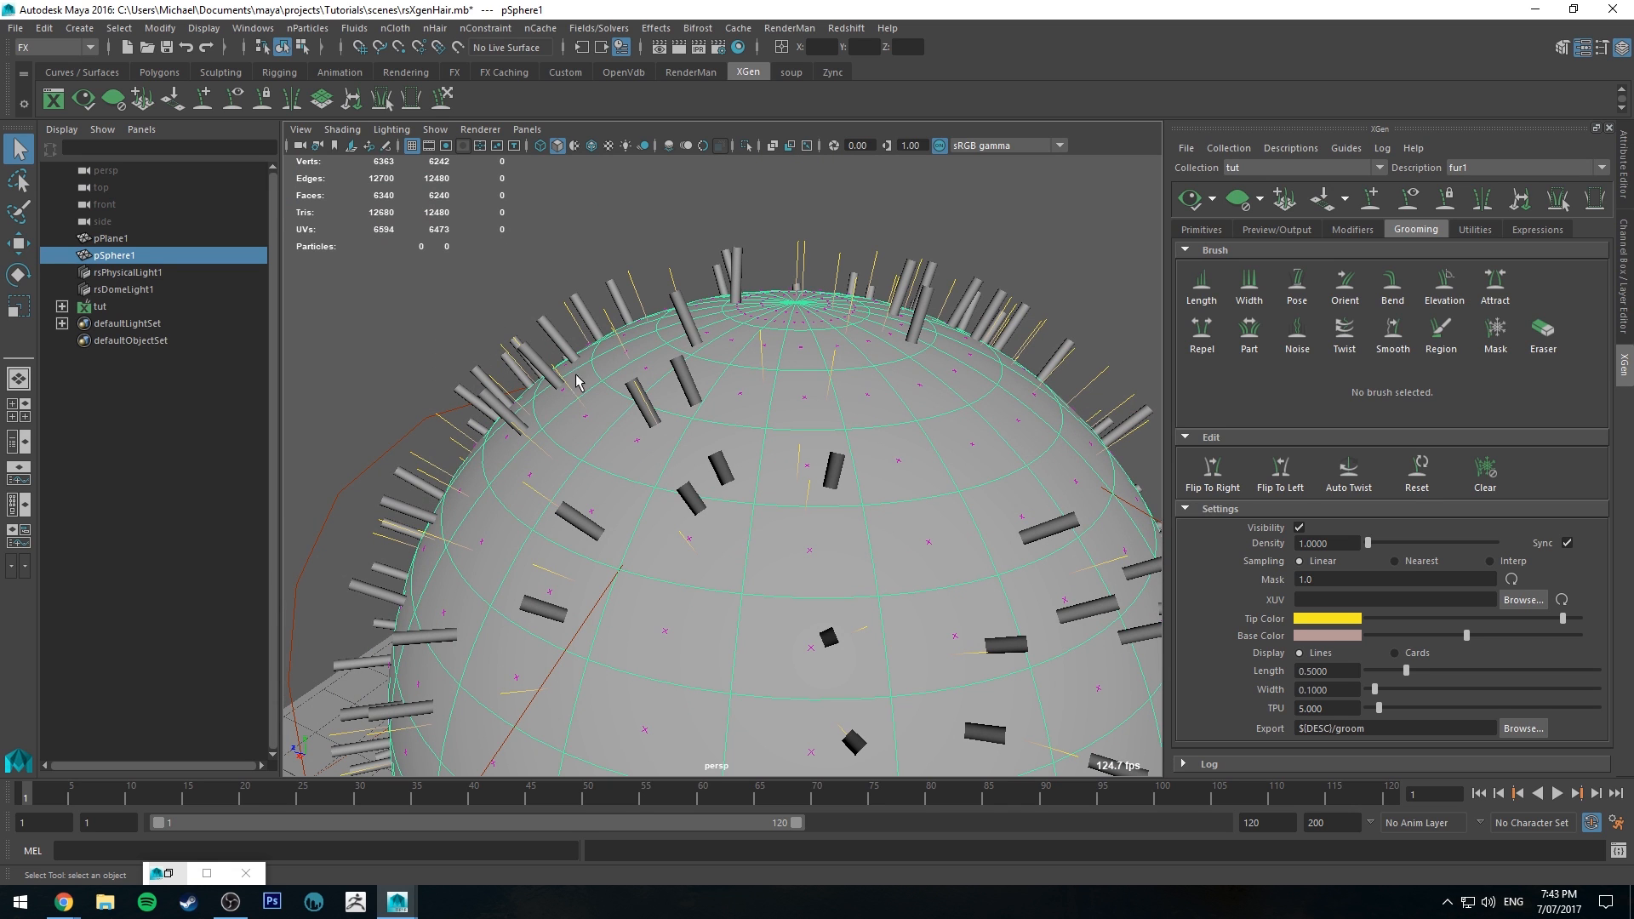
pyautogui.press('f')
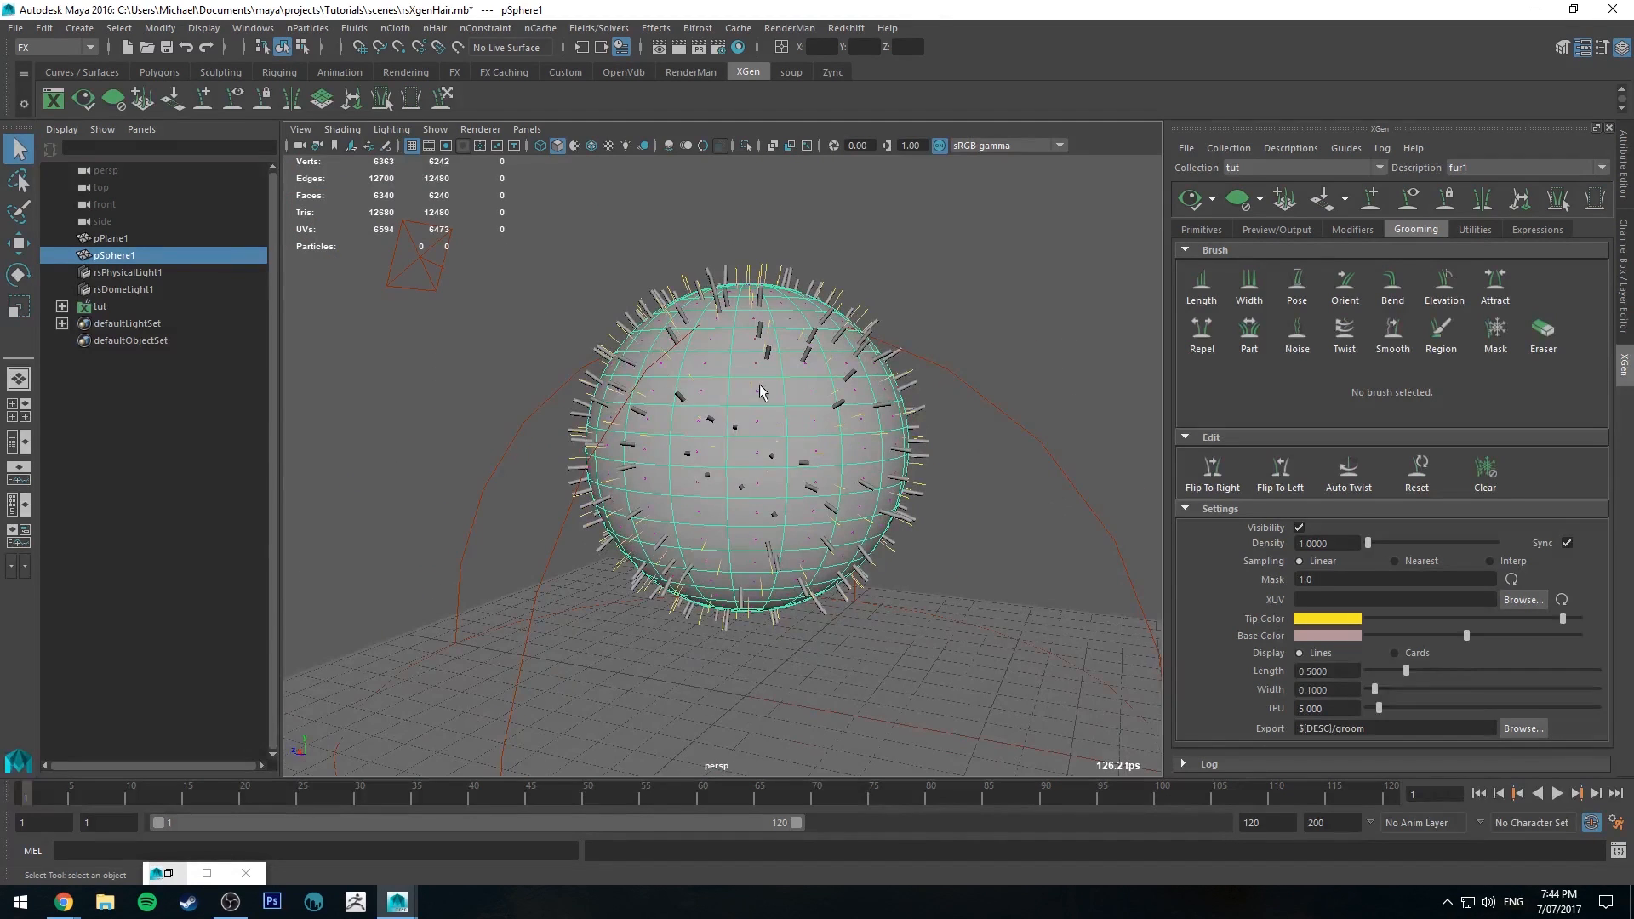
# Run a Redshift IPR test render of the furry sphere, stop it and close the render window
pyautogui.click(700, 49)
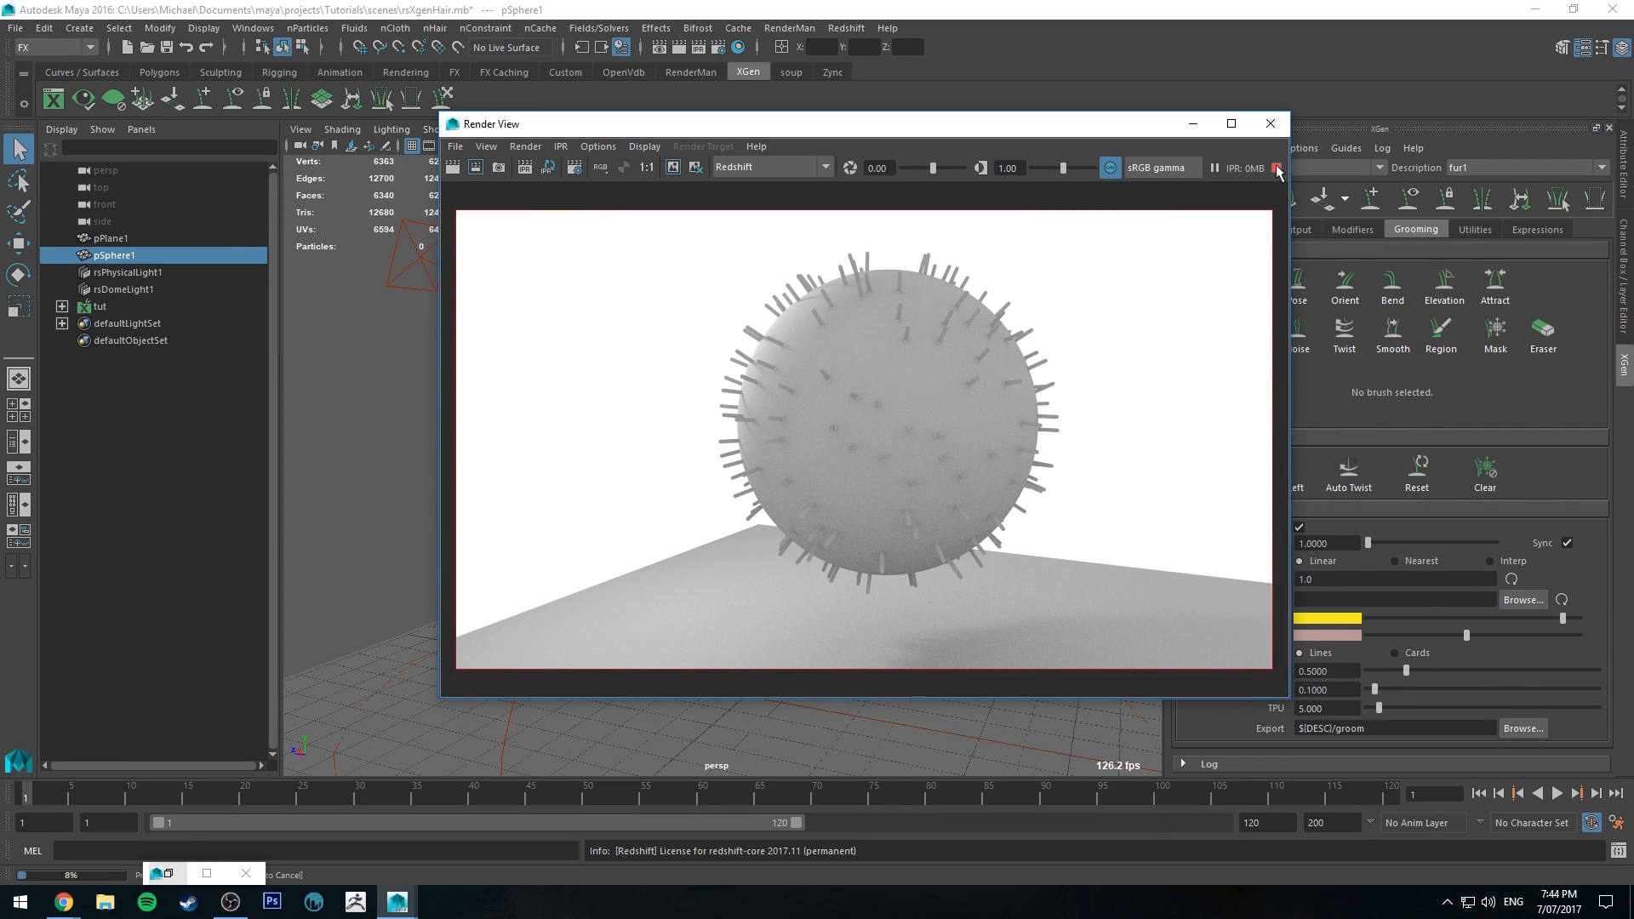
pyautogui.click(1277, 169)
pyautogui.click(1270, 123)
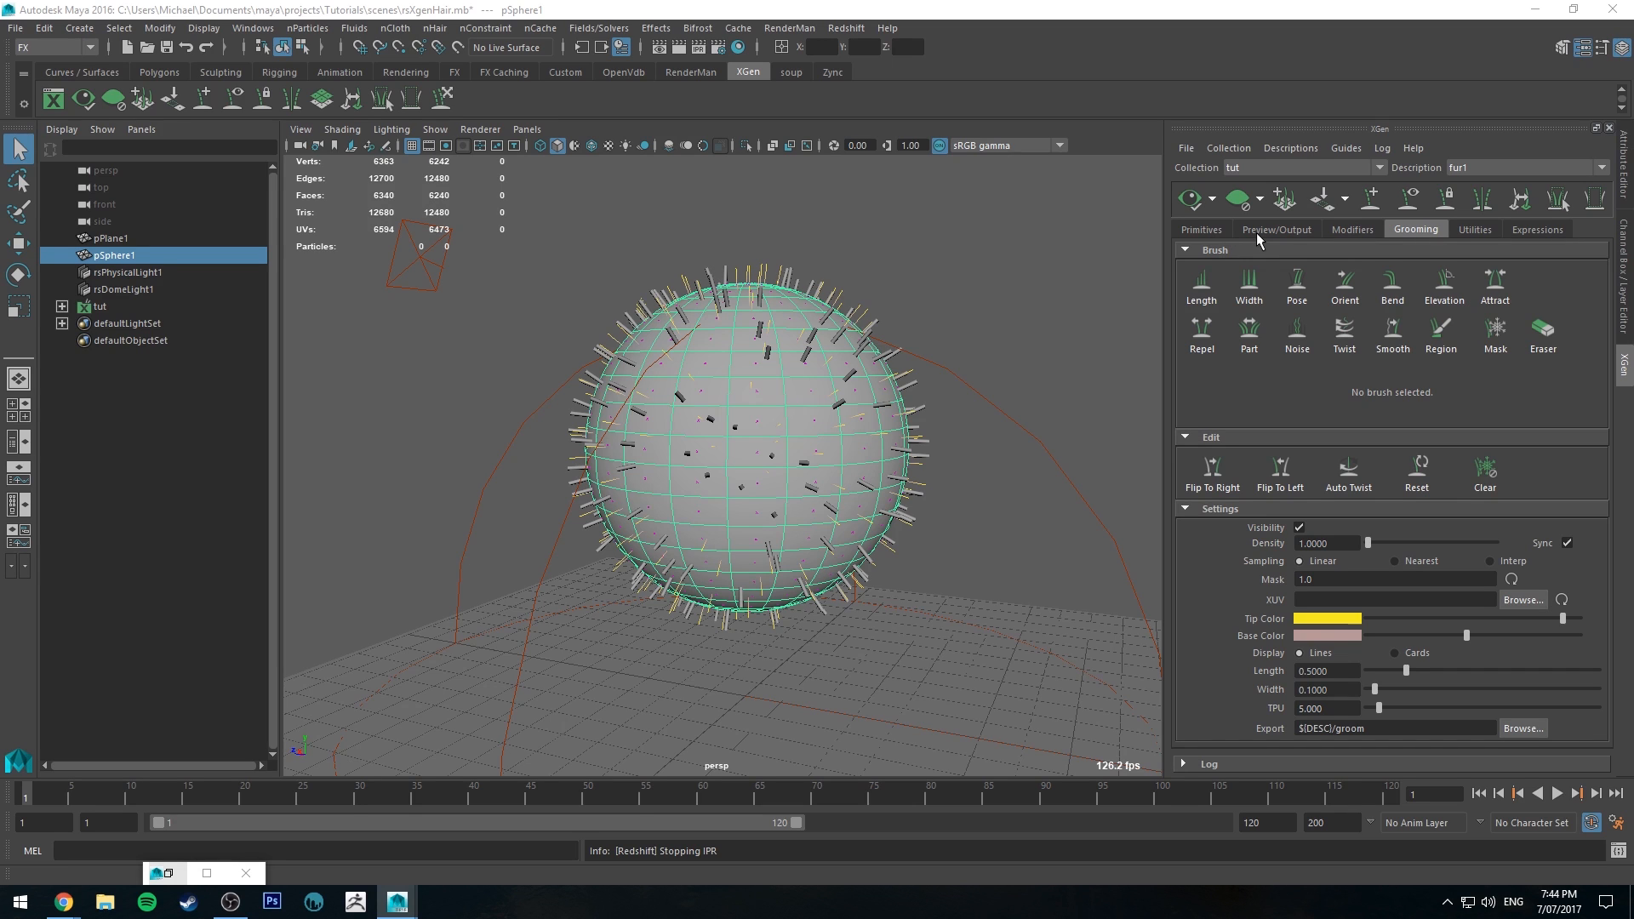
# Create a RedshiftHair material in the Hypershade and frame its node network
pyautogui.click(718, 48)
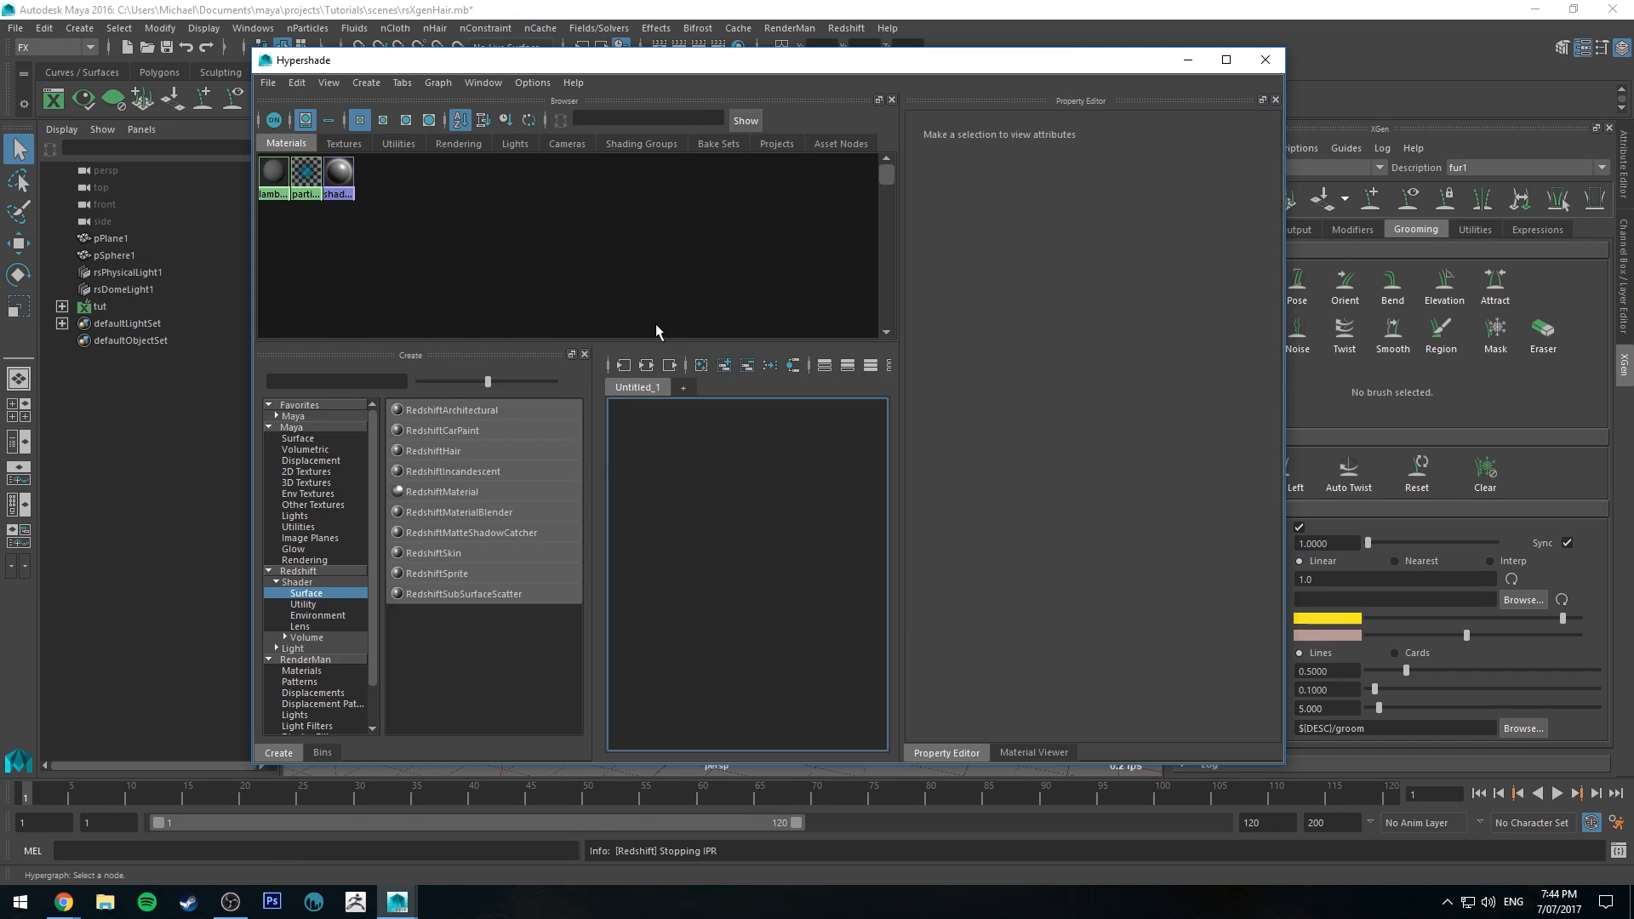
pyautogui.click(307, 584)
pyautogui.click(306, 593)
pyautogui.press('Tab')
pyautogui.write('rs')
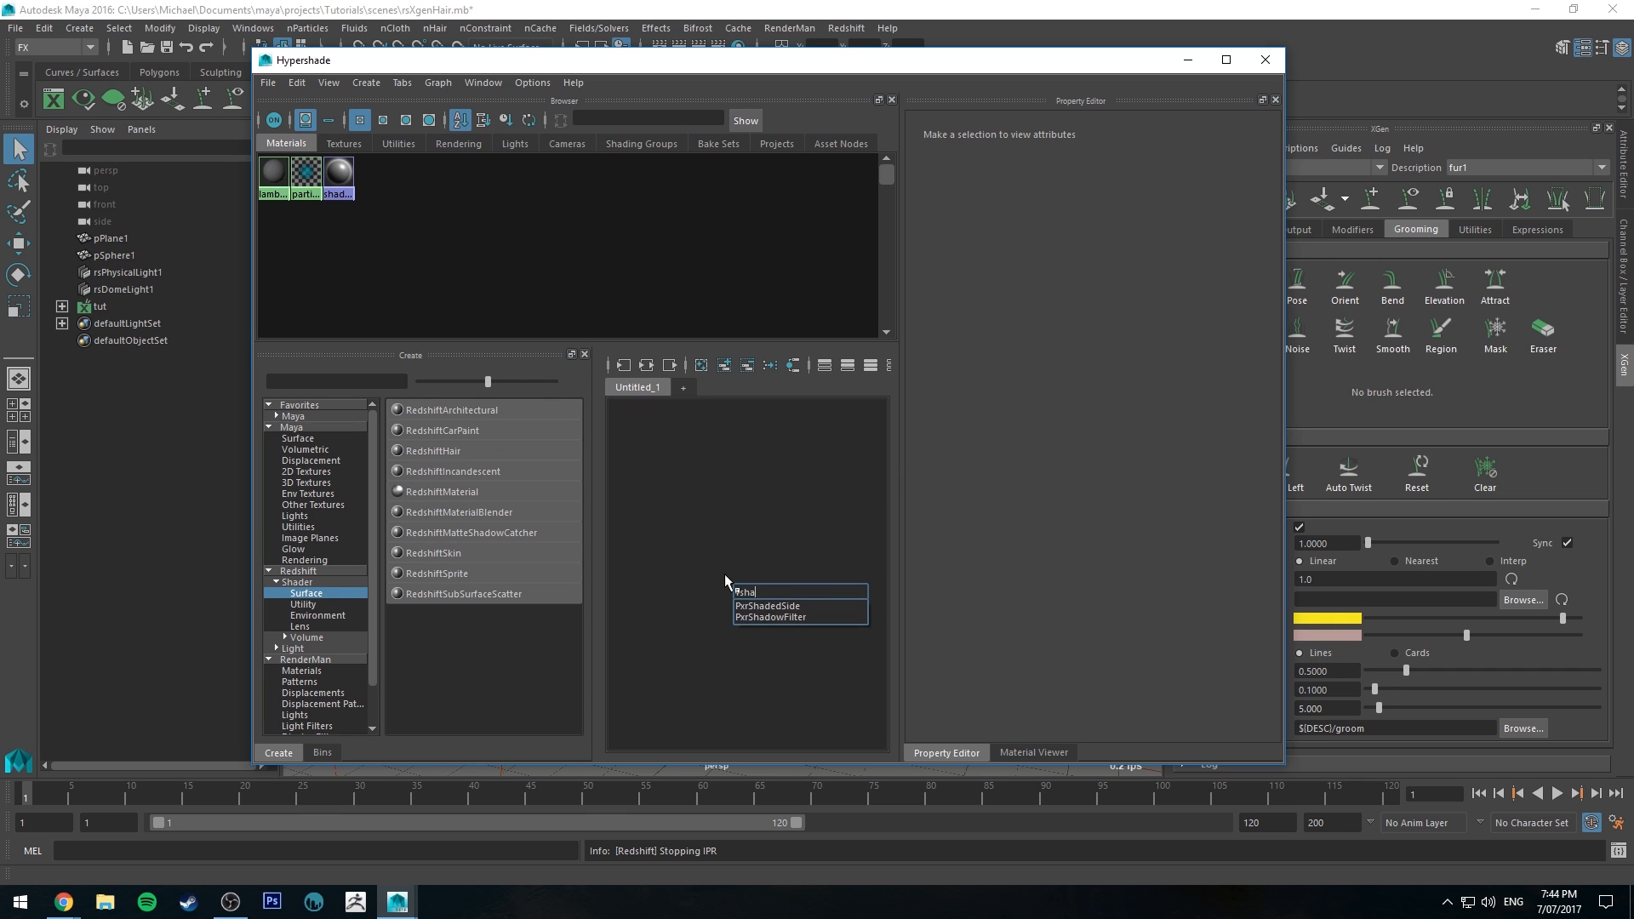
pyautogui.press('BackSpace')
pyautogui.write('hair')
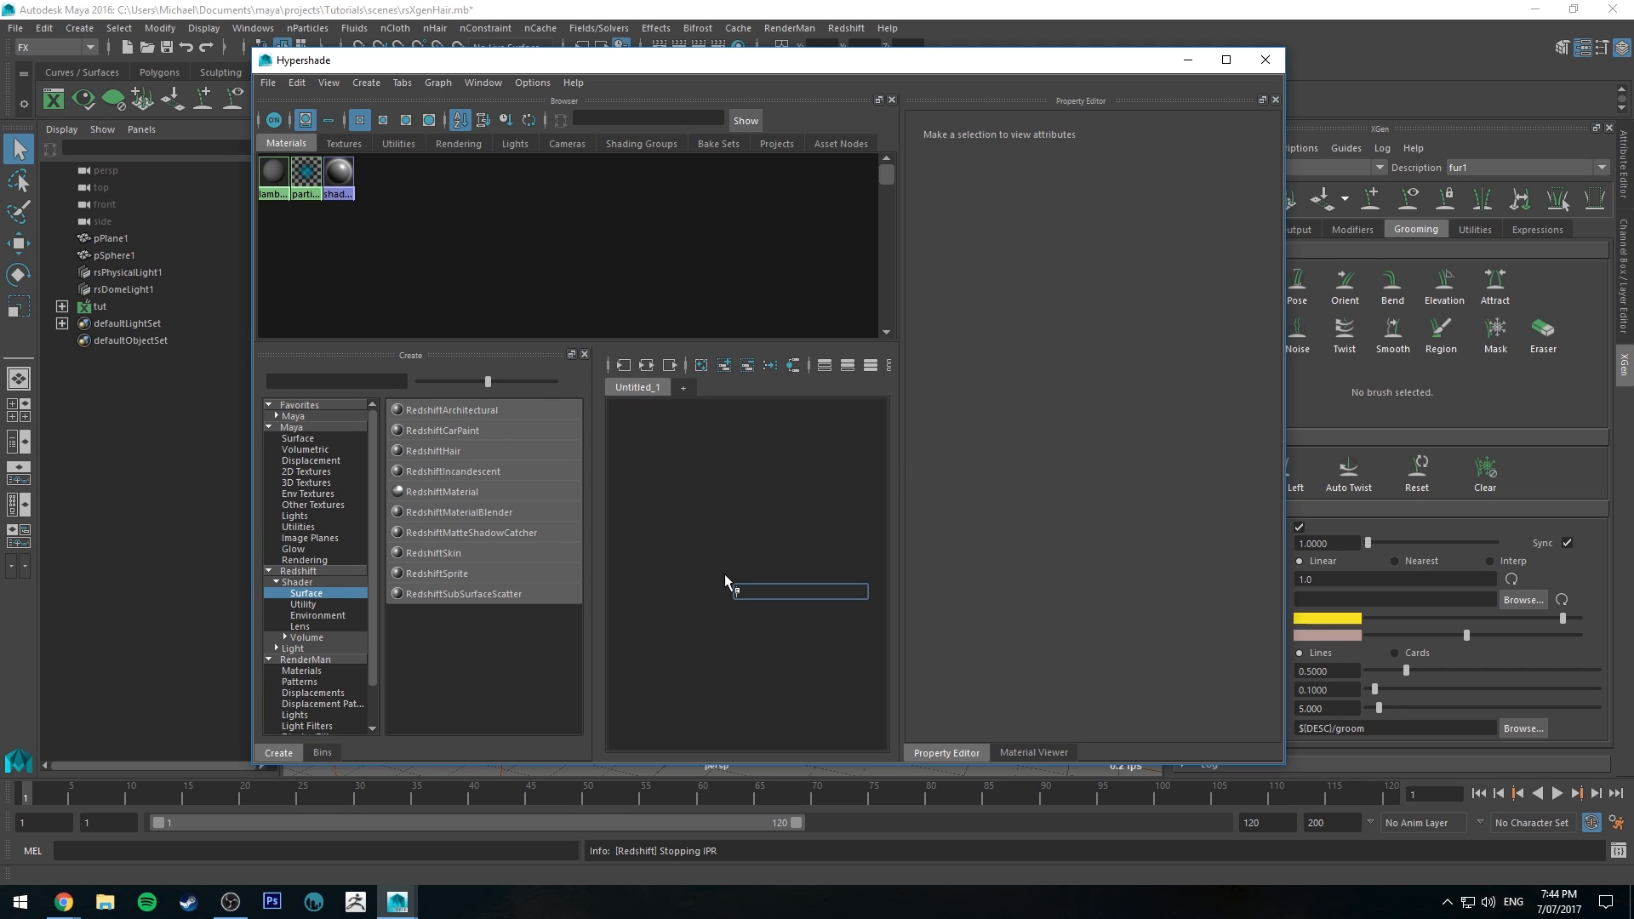
pyautogui.press('Down')
pyautogui.press('Down')
pyautogui.press('Down')
pyautogui.press('Down')
pyautogui.press('Down')
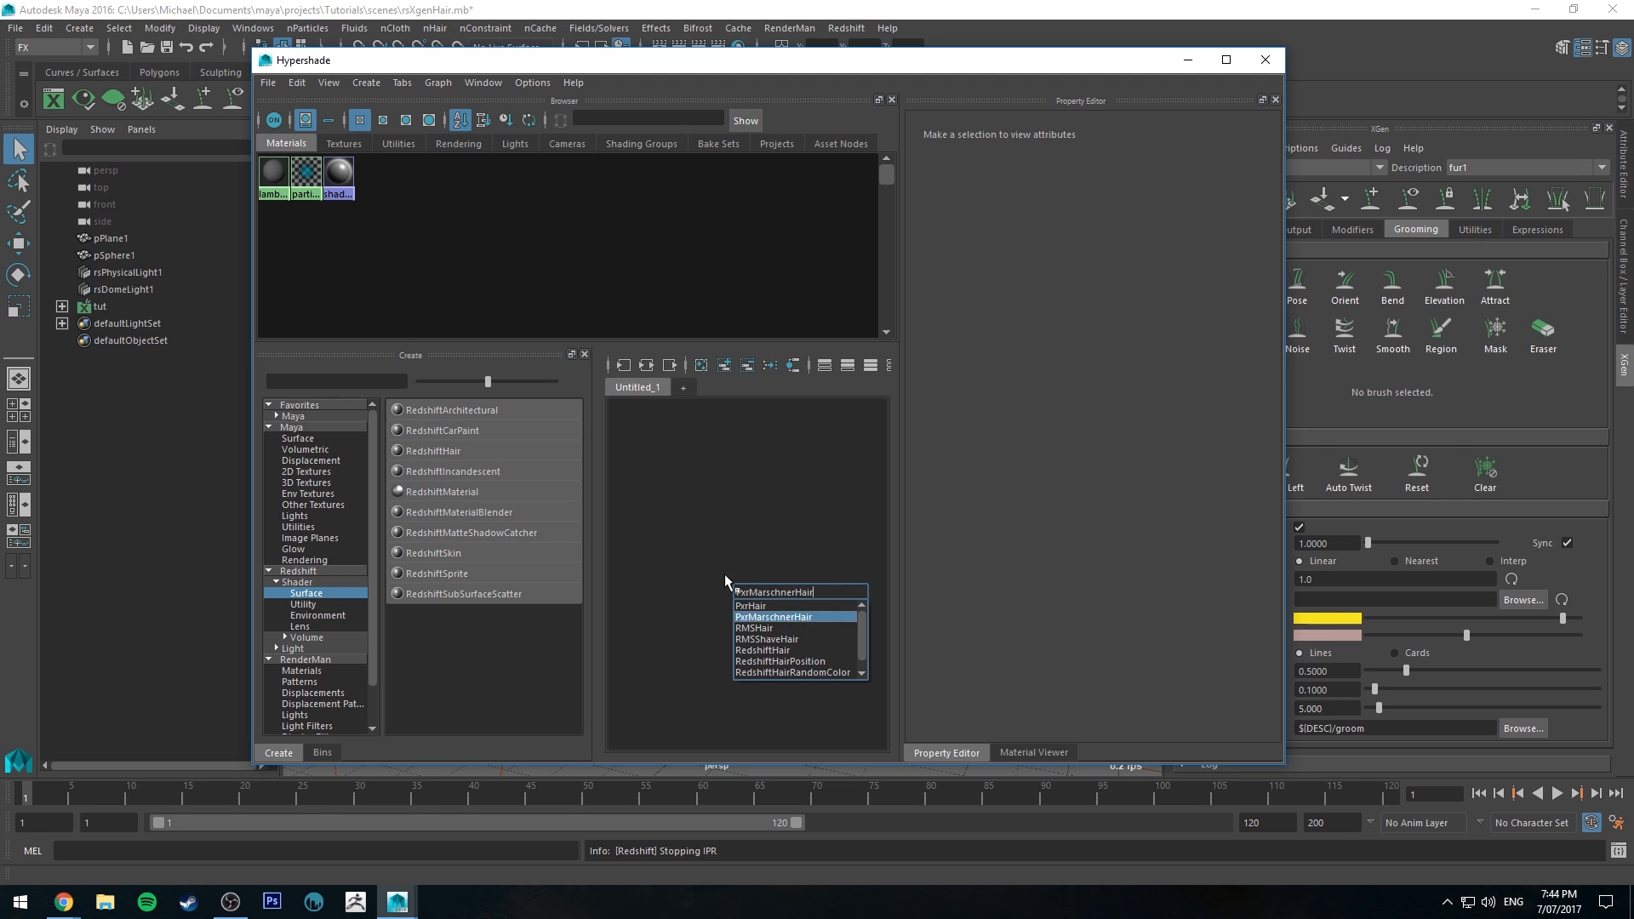
pyautogui.press('Return')
pyautogui.scroll(-3, 760, 525)
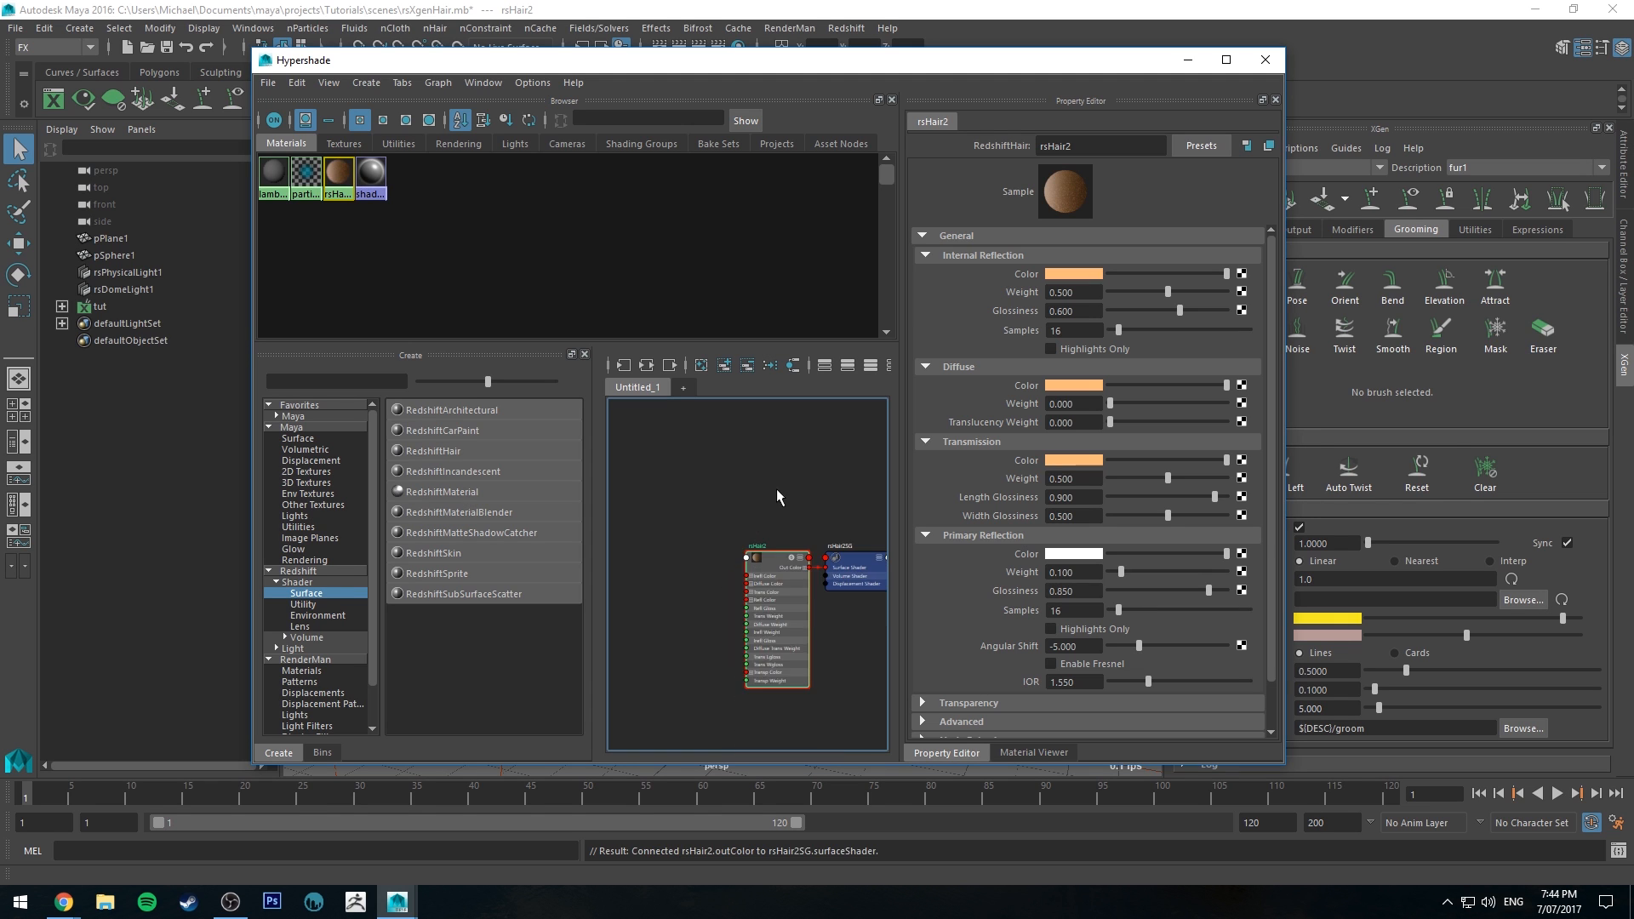
pyautogui.keyDown('alt'); pyautogui.moveTo(777, 496); pyautogui.dragTo(695, 435, button='middle'); pyautogui.keyUp('alt')
pyautogui.scroll(3, 702, 474)
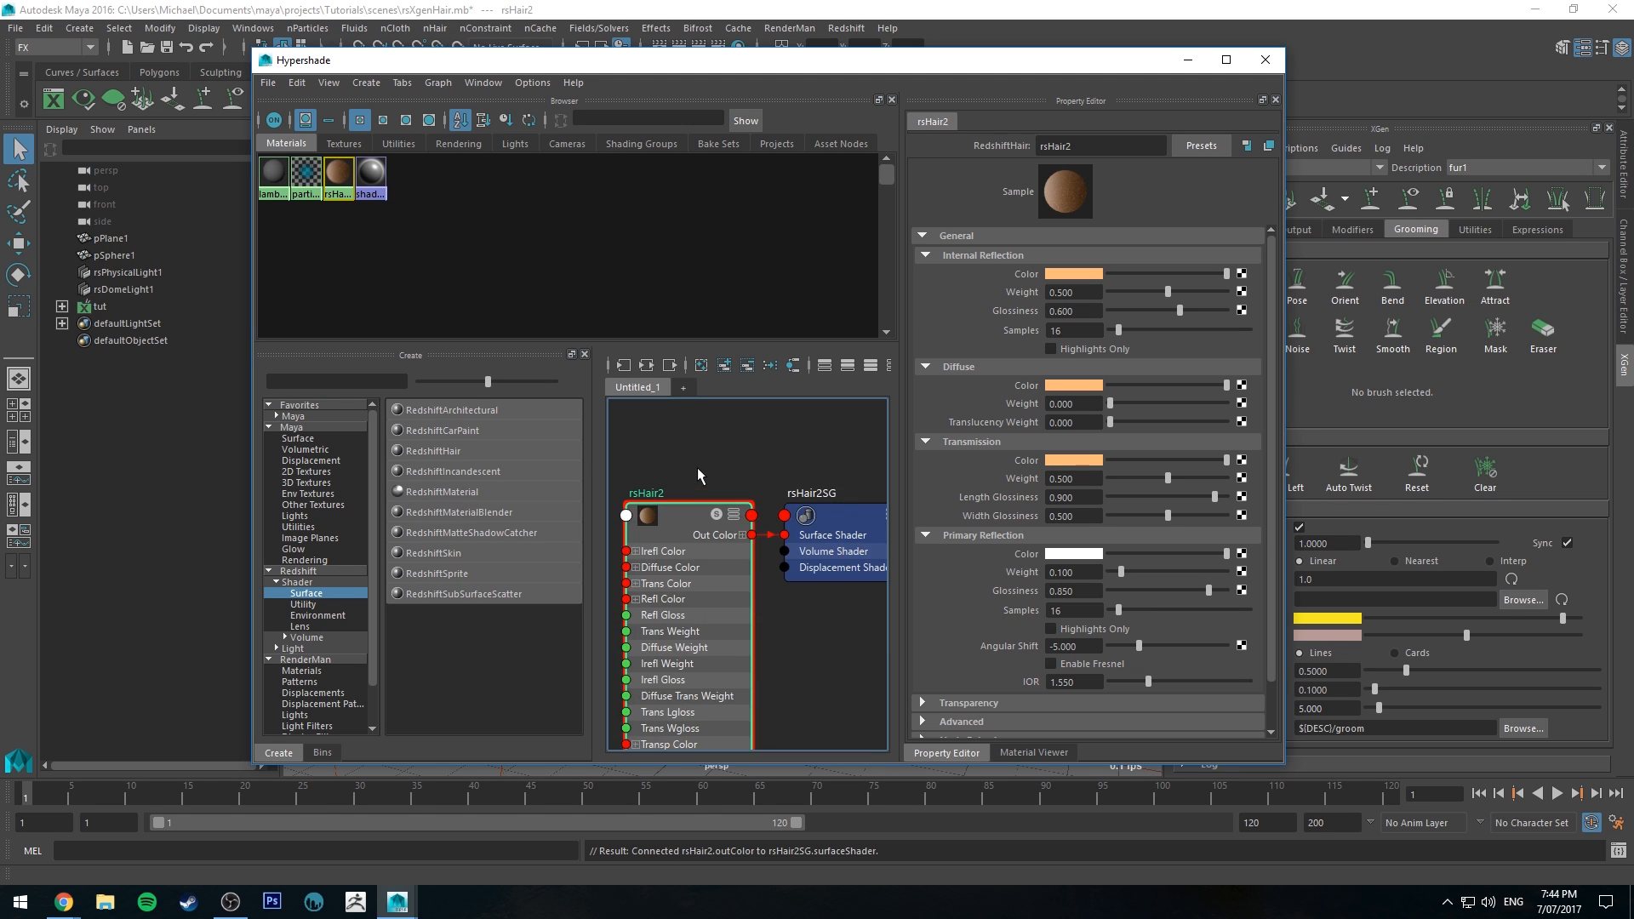
# Rename the new hair material rsFur1 and put the Hypershade out of the way
pyautogui.moveTo(1074, 146); pyautogui.dragTo(1053, 185)
pyautogui.write('Fur1')
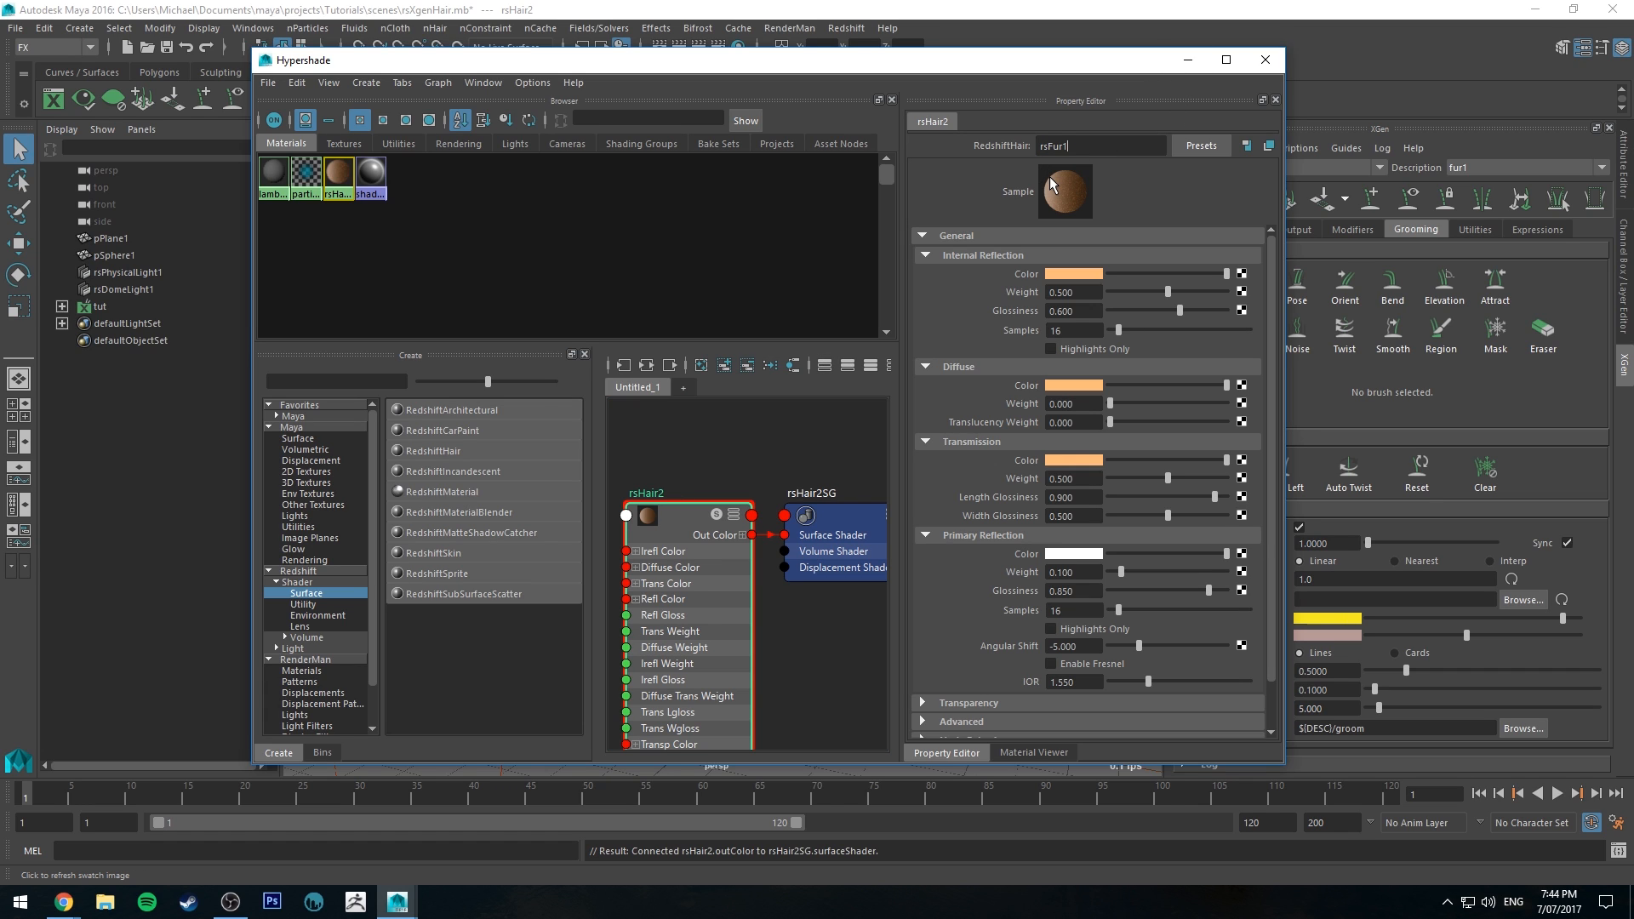
pyautogui.press('Return')
pyautogui.click(1188, 60)
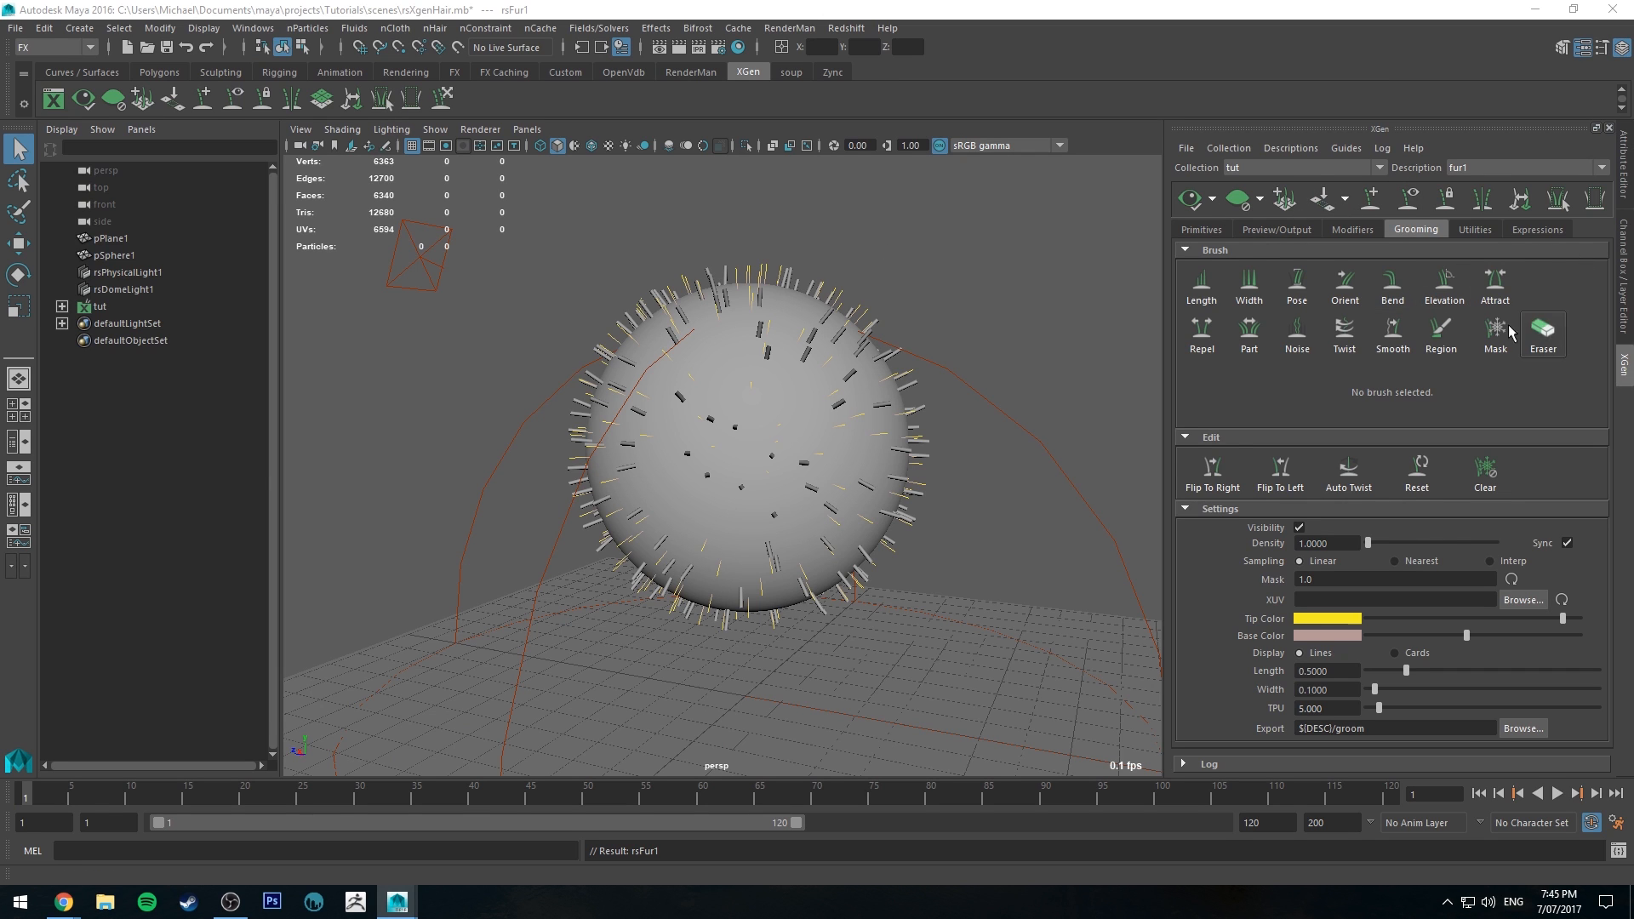
# Set the renderer in the fur description's XGen output settings to Redshift
pyautogui.click(1287, 231)
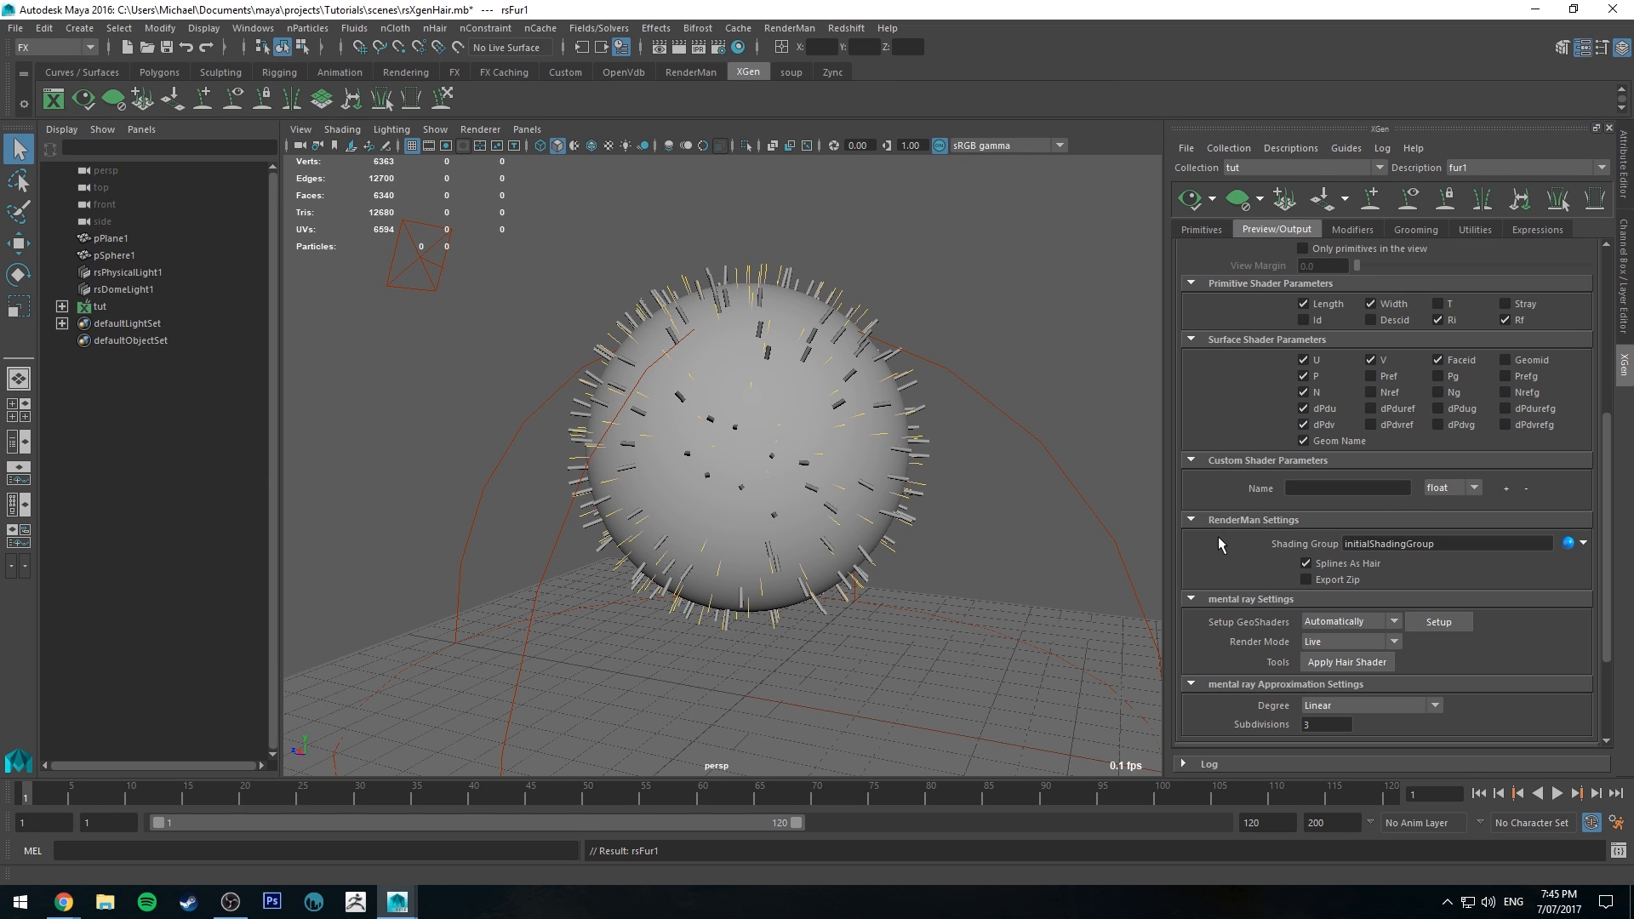
pyautogui.scroll(7, 1248, 375)
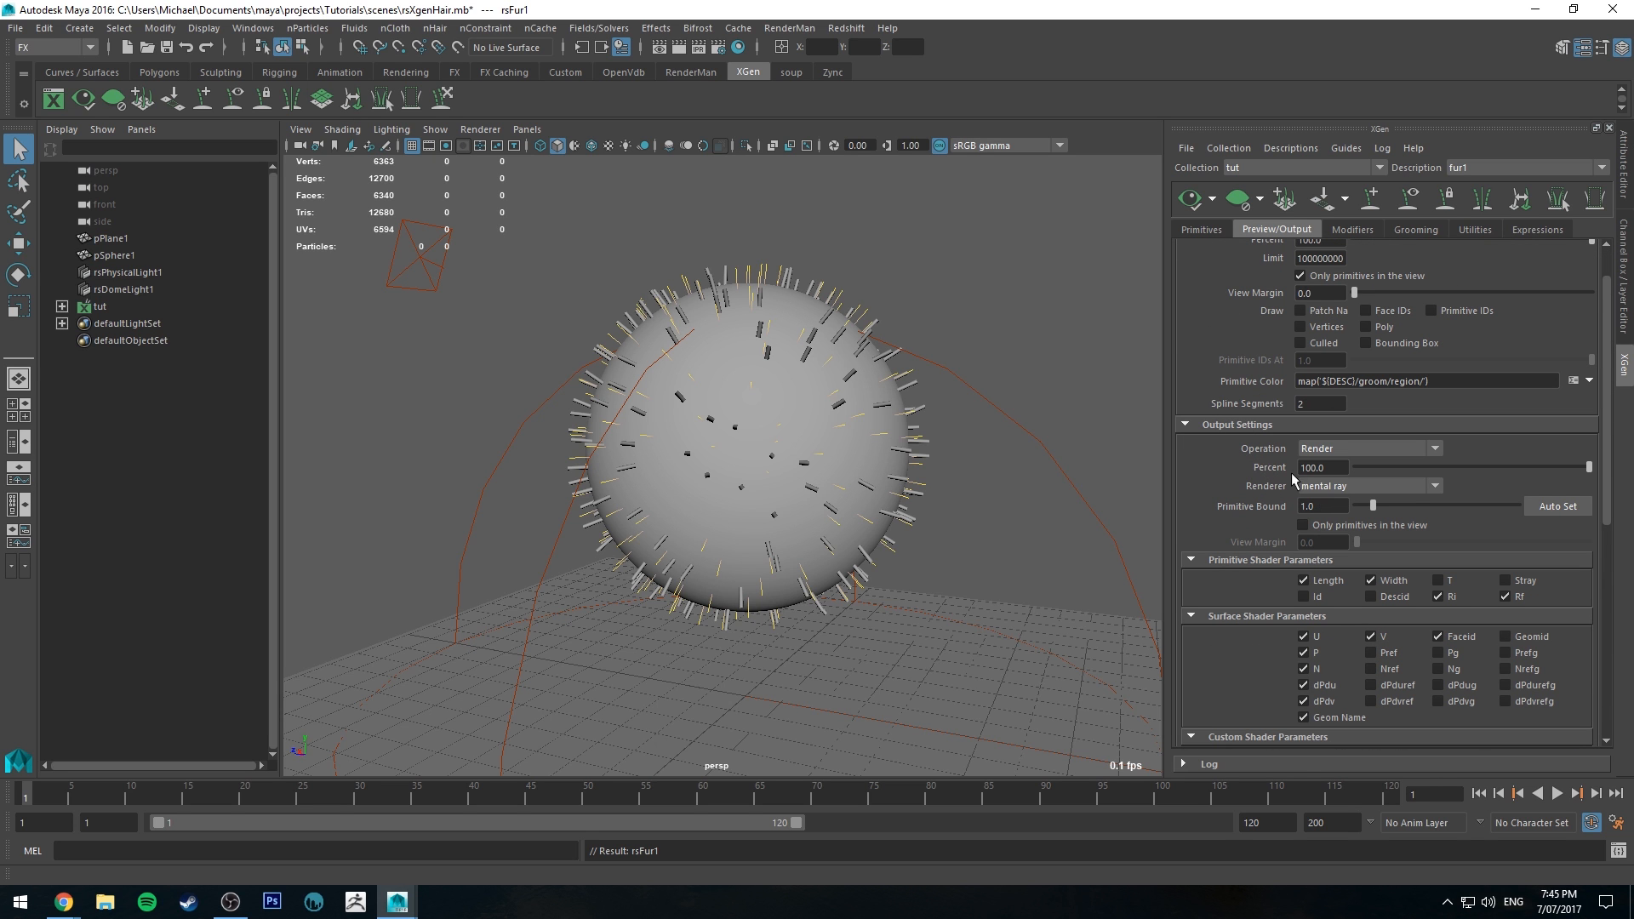
pyautogui.click(1334, 483)
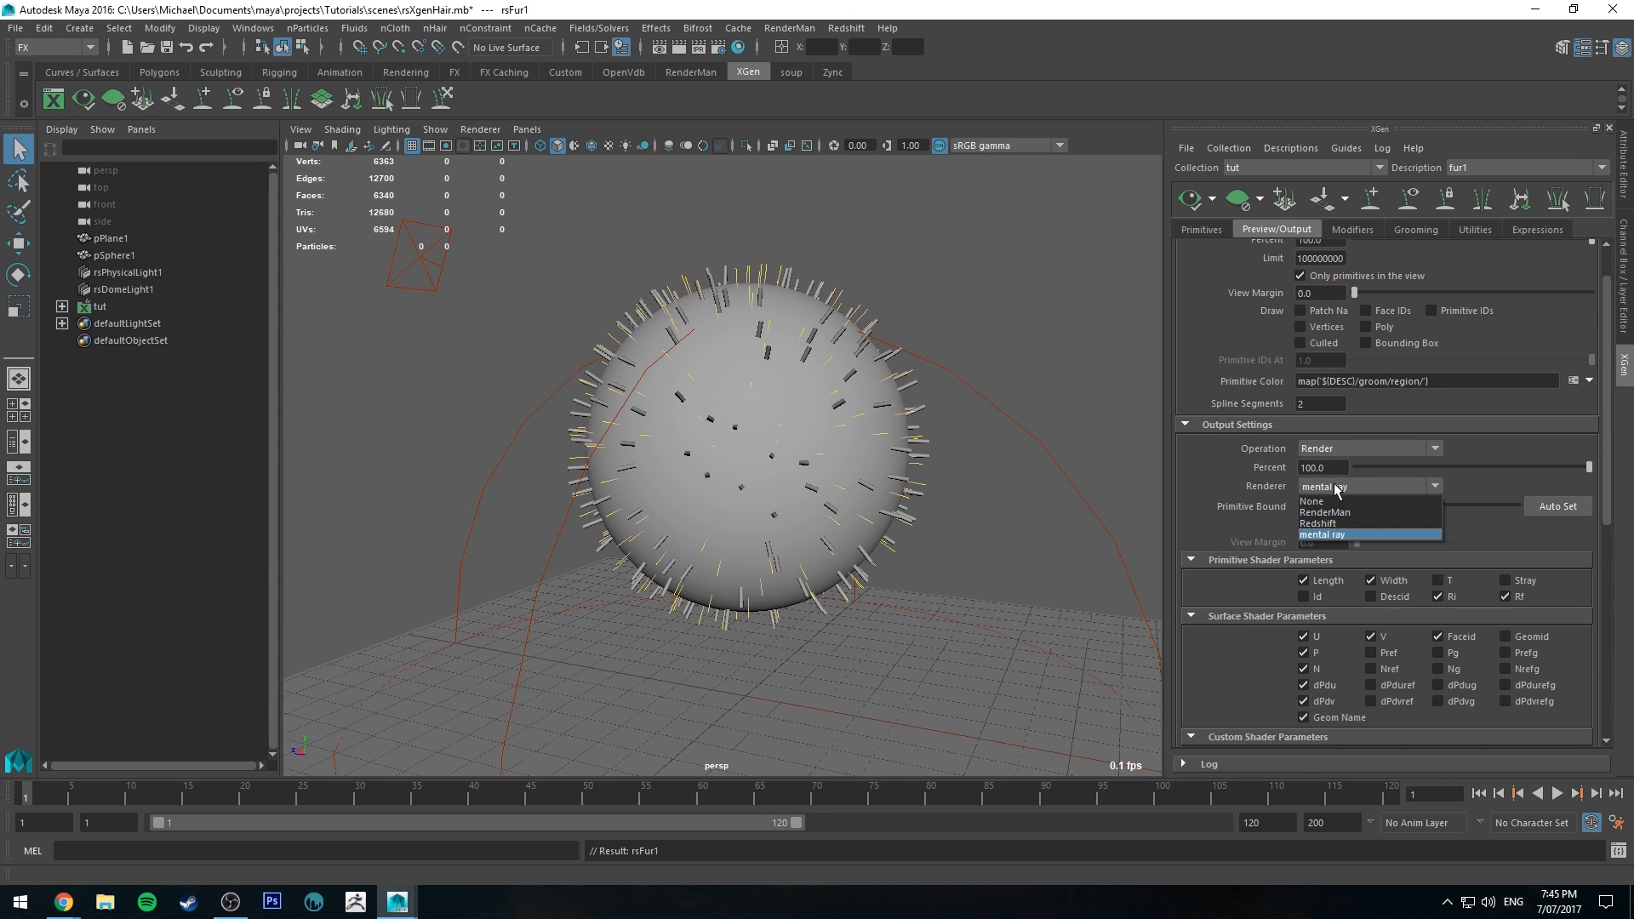
pyautogui.click(1338, 529)
pyautogui.scroll(1, 1233, 463)
# Assign the rsFur1 material to the fur1 description and check it in a Redshift IPR render
pyautogui.hotkey('alt', 'Tab')
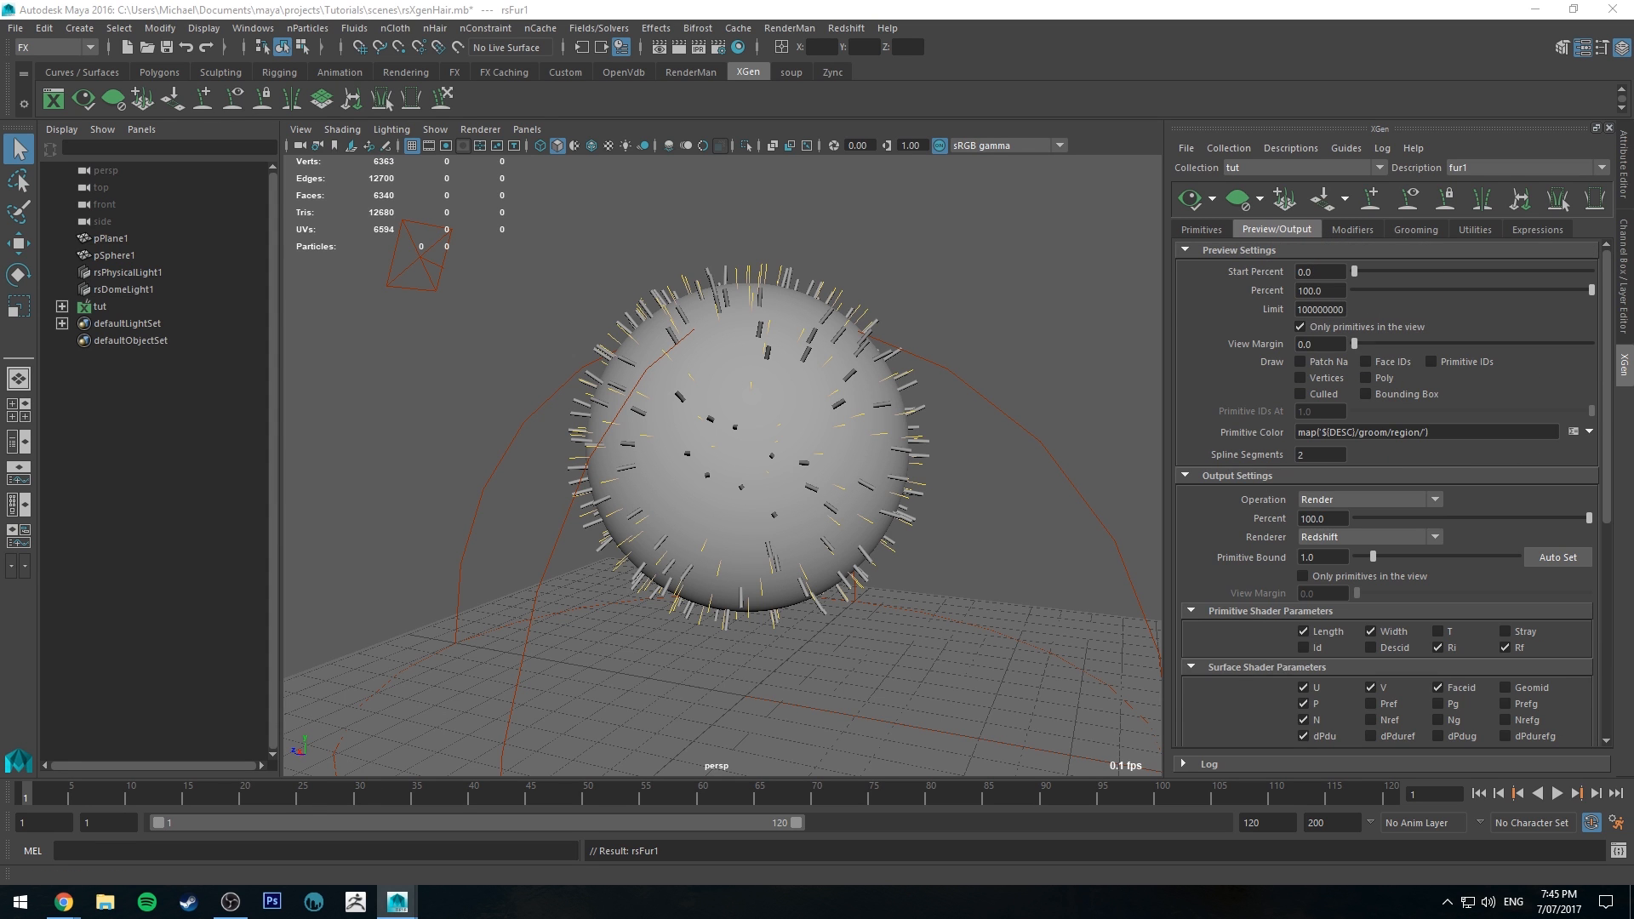
pyautogui.click(62, 306)
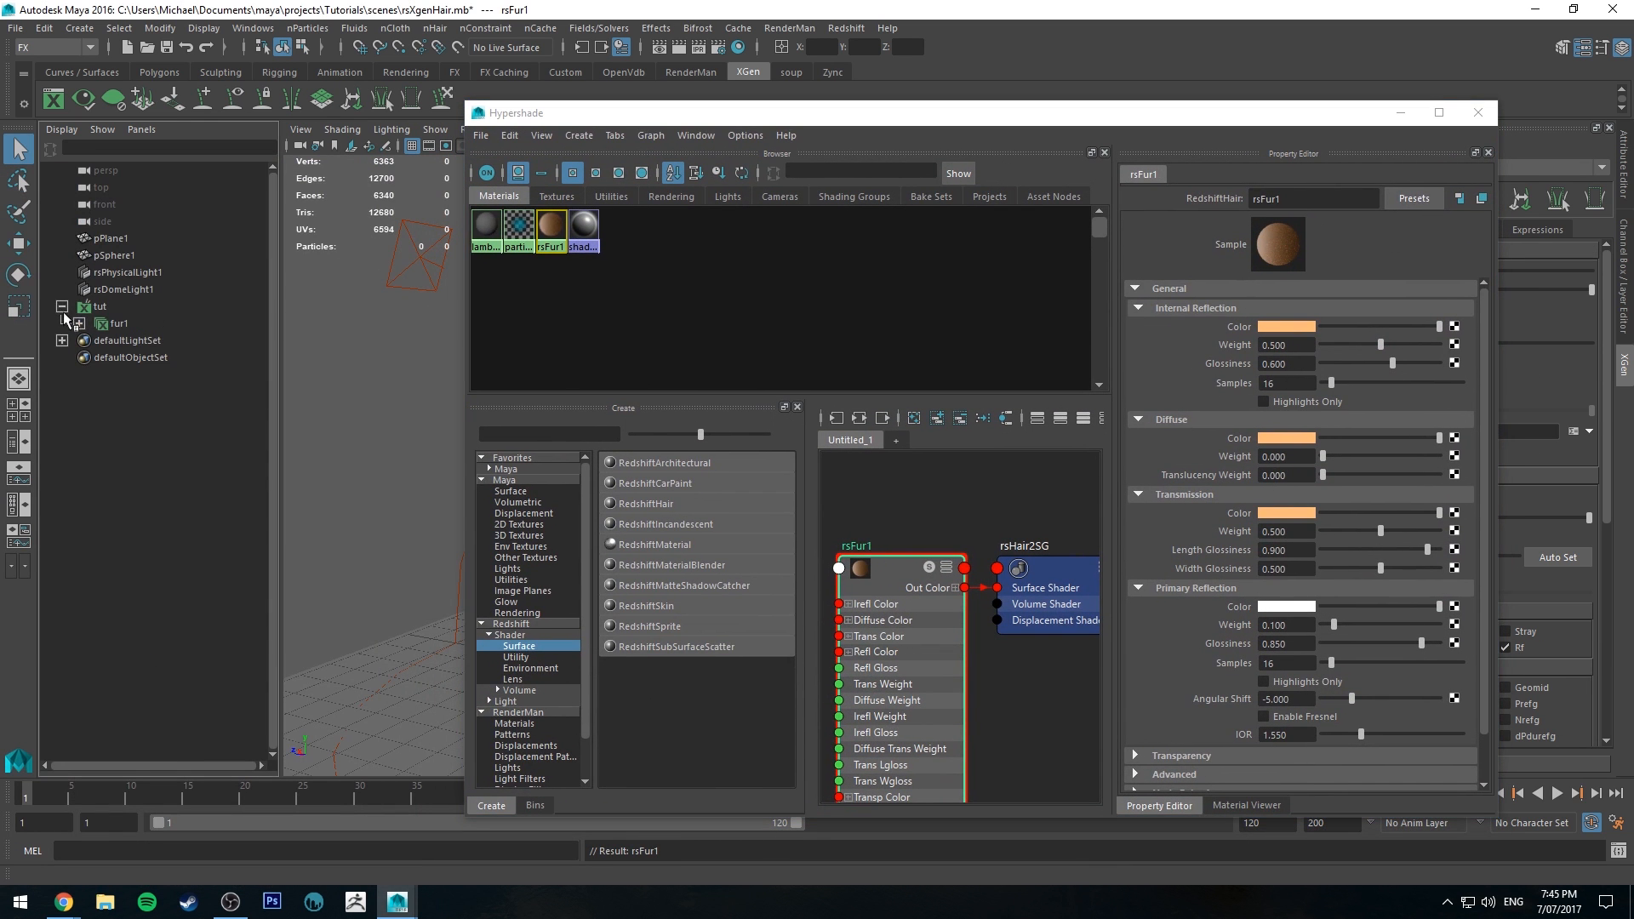
pyautogui.click(120, 323)
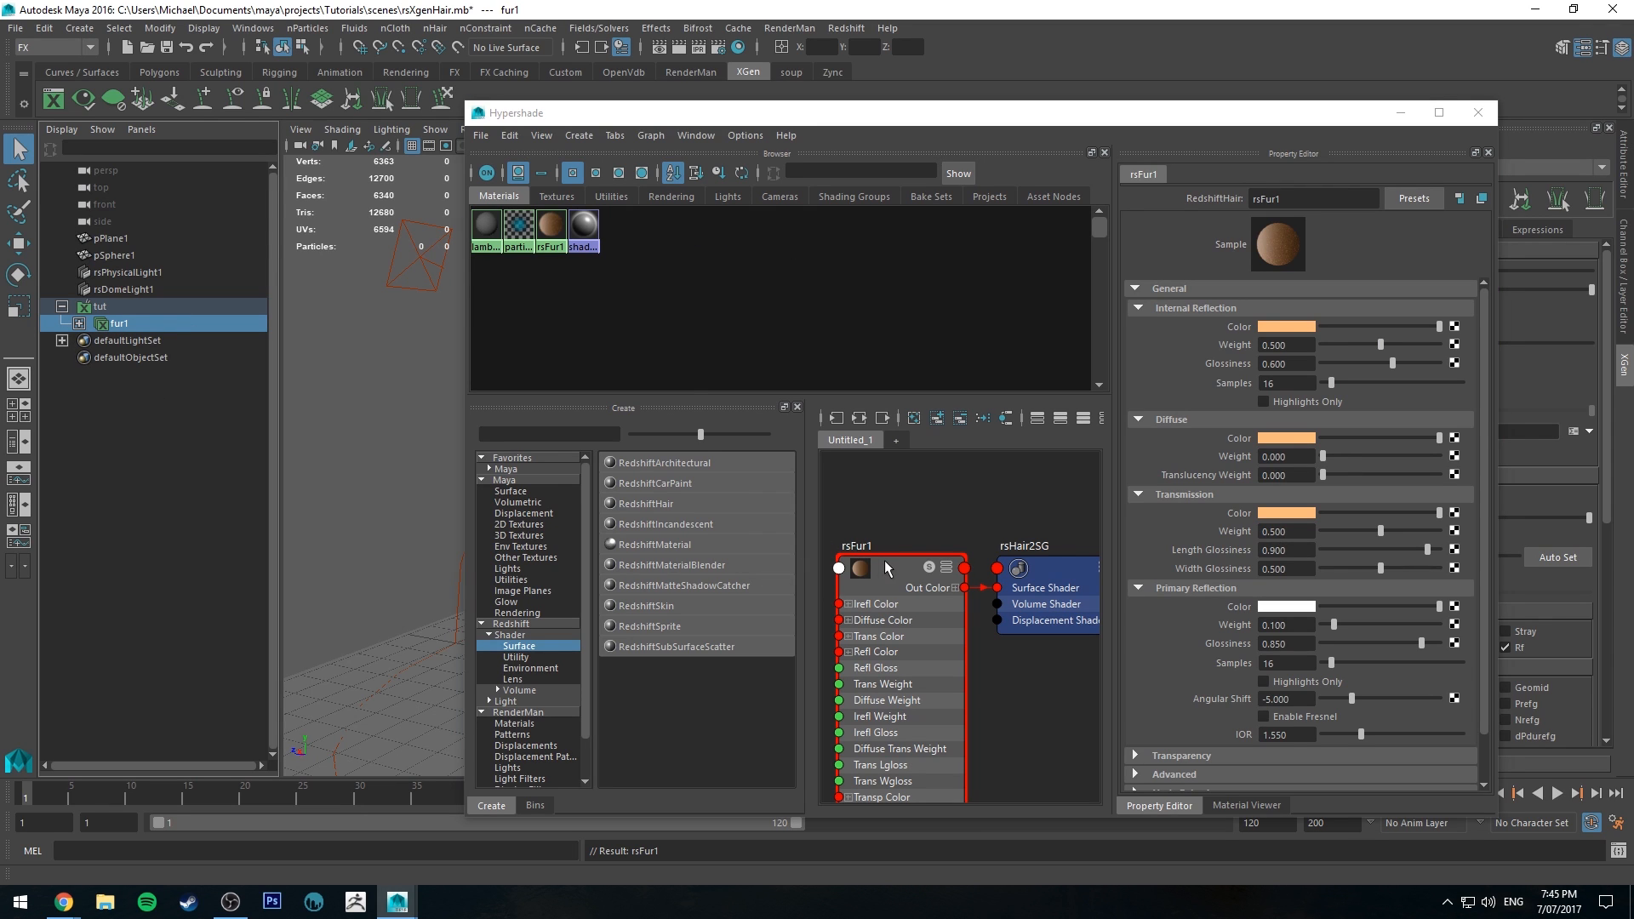
pyautogui.moveTo(885, 562); pyautogui.dragTo(863, 513, button='right')
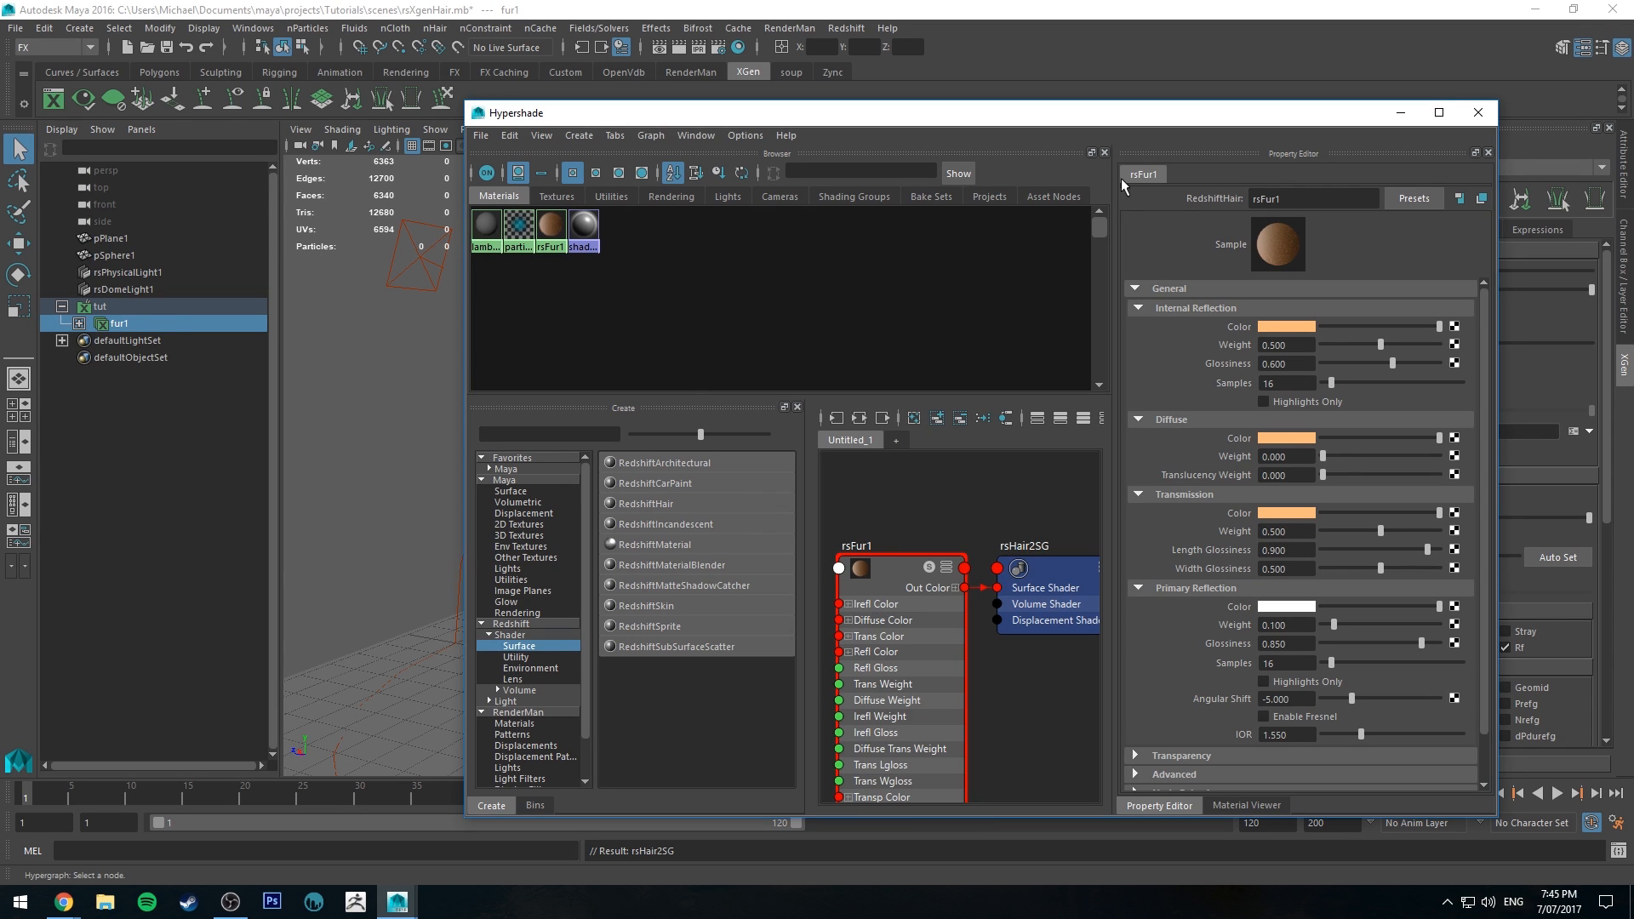
pyautogui.click(1478, 112)
pyautogui.click(678, 47)
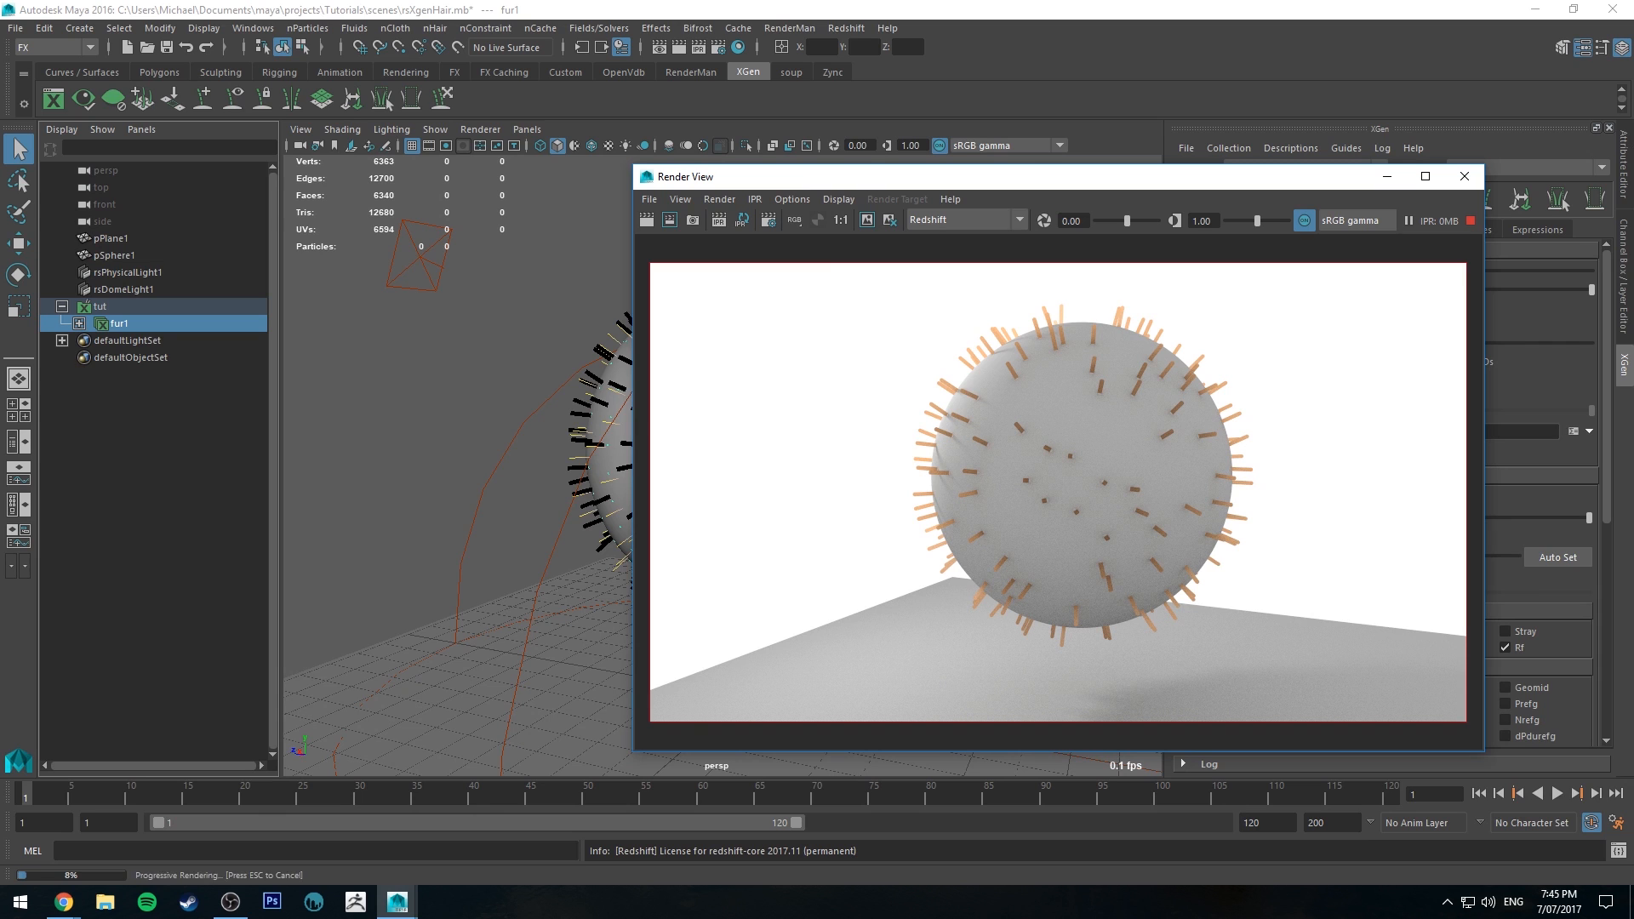
pyautogui.click(1471, 221)
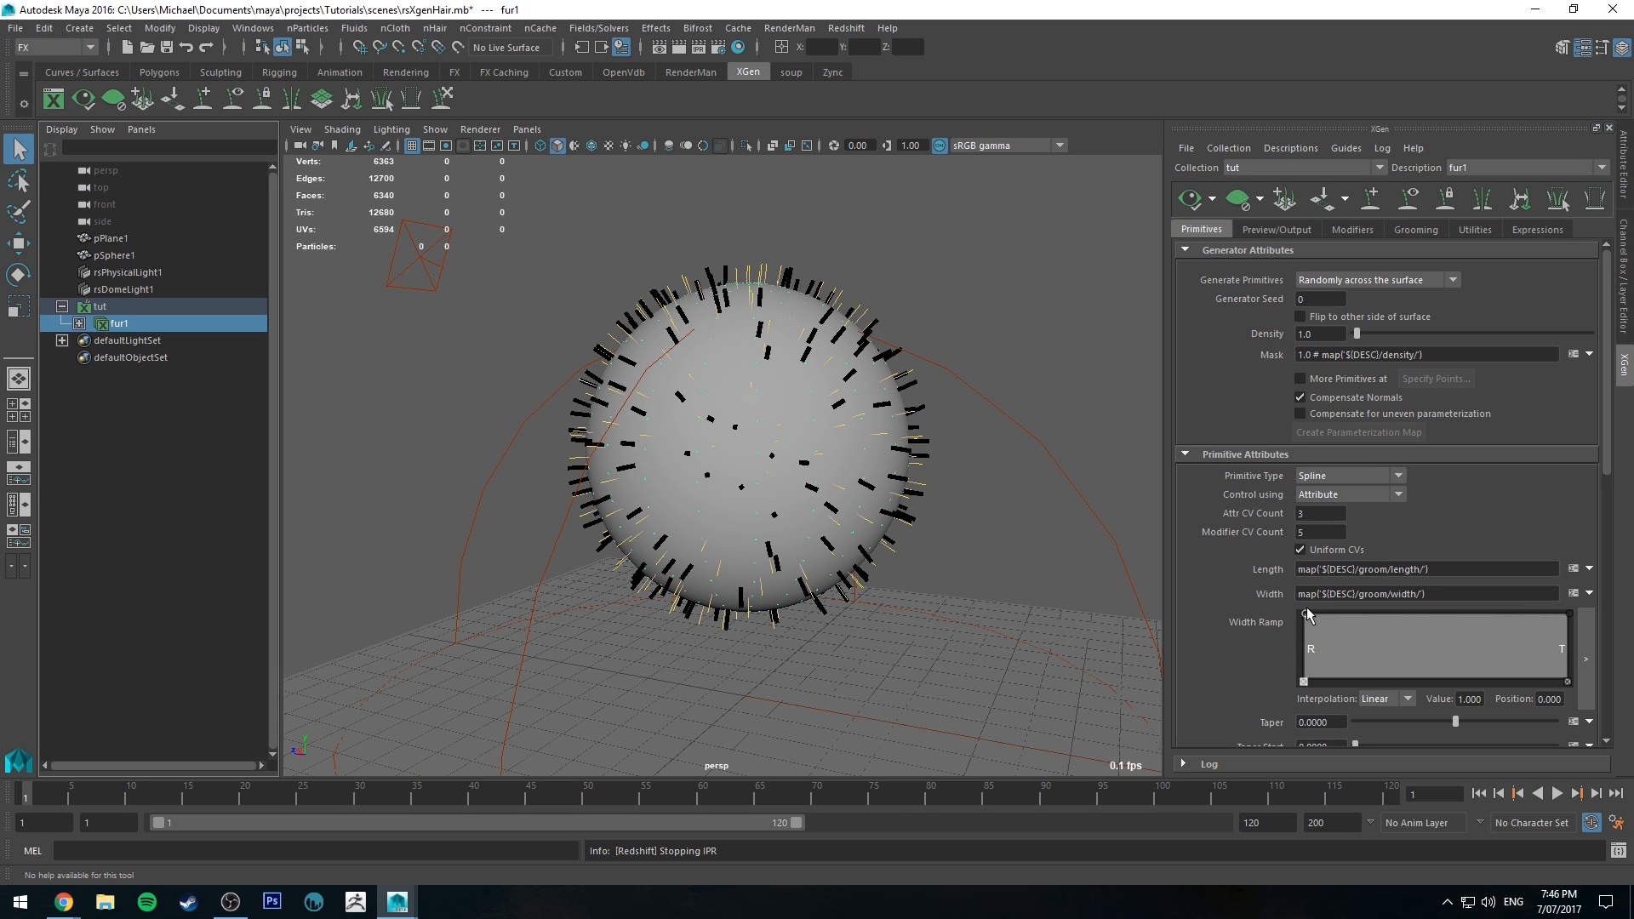
# Shape the fur's width ramp to fall from about half width at the root to 0 at the tip
pyautogui.scroll(-1, 1221, 468)
pyautogui.moveTo(1299, 564); pyautogui.dragTo(1285, 592)
pyautogui.moveTo(1566, 565); pyautogui.dragTo(1593, 646)
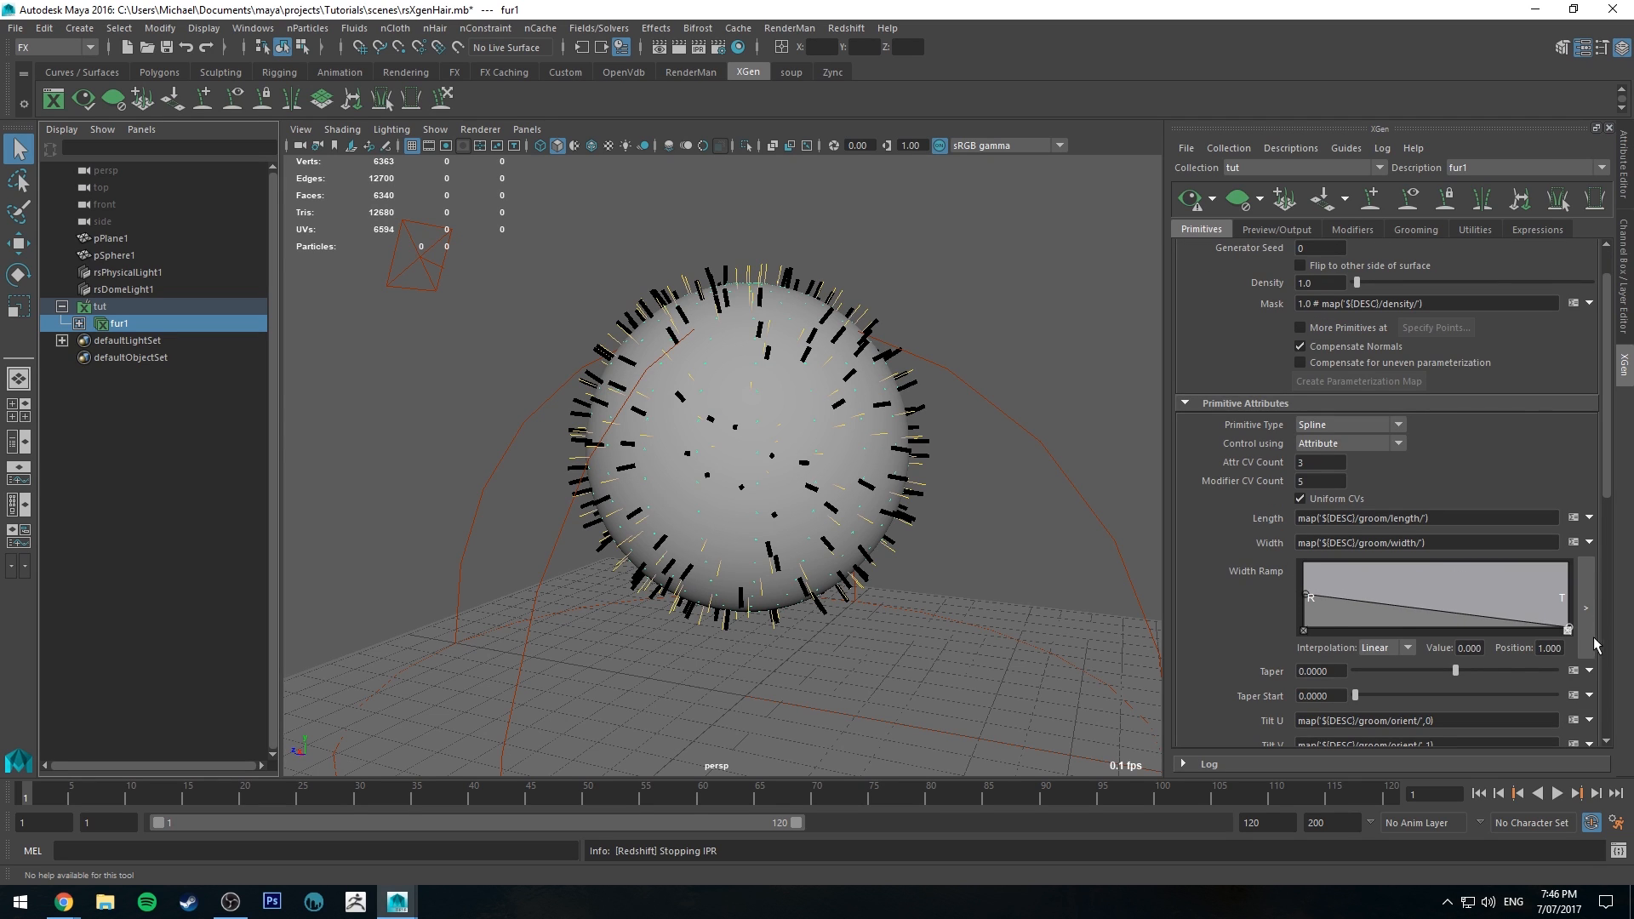
# Add a low point near the root of the width ramp, lower the root value to about 0.32 and update the preview
pyautogui.moveTo(1354, 613); pyautogui.dragTo(1333, 614)
pyautogui.click(1307, 595)
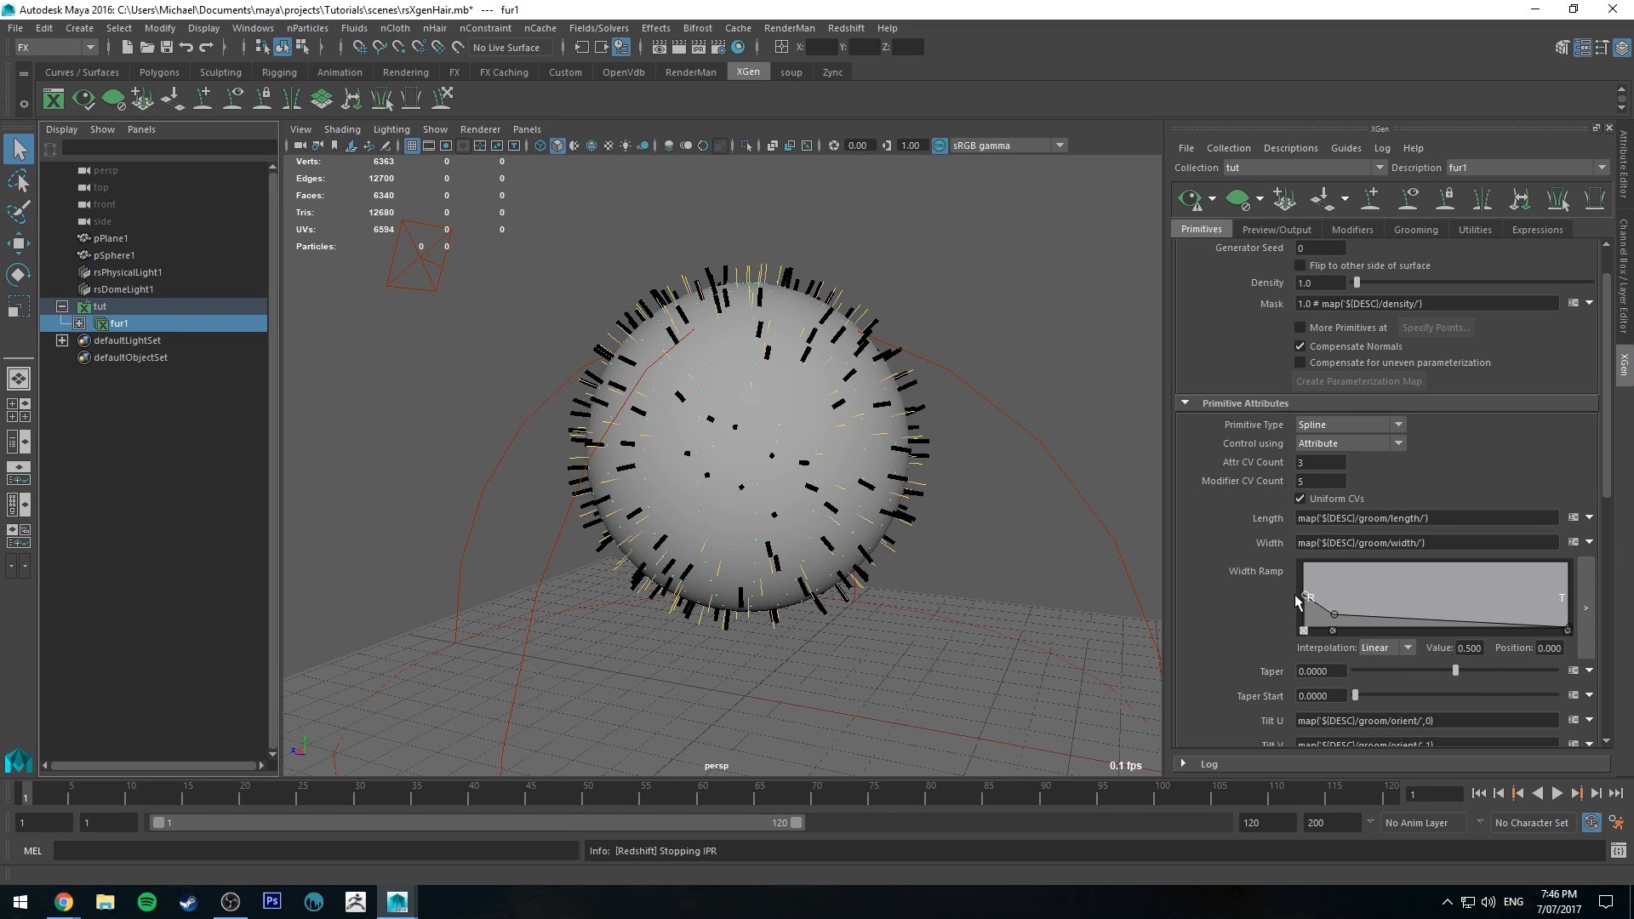
pyautogui.moveTo(1297, 601); pyautogui.dragTo(1296, 606)
pyautogui.click(1190, 200)
pyautogui.keyDown('alt'); pyautogui.moveTo(848, 259); pyautogui.dragTo(973, 485, button='right'); pyautogui.keyUp('alt')
pyautogui.keyDown('alt'); pyautogui.moveTo(748, 445); pyautogui.dragTo(743, 303, button='right'); pyautogui.keyUp('alt')
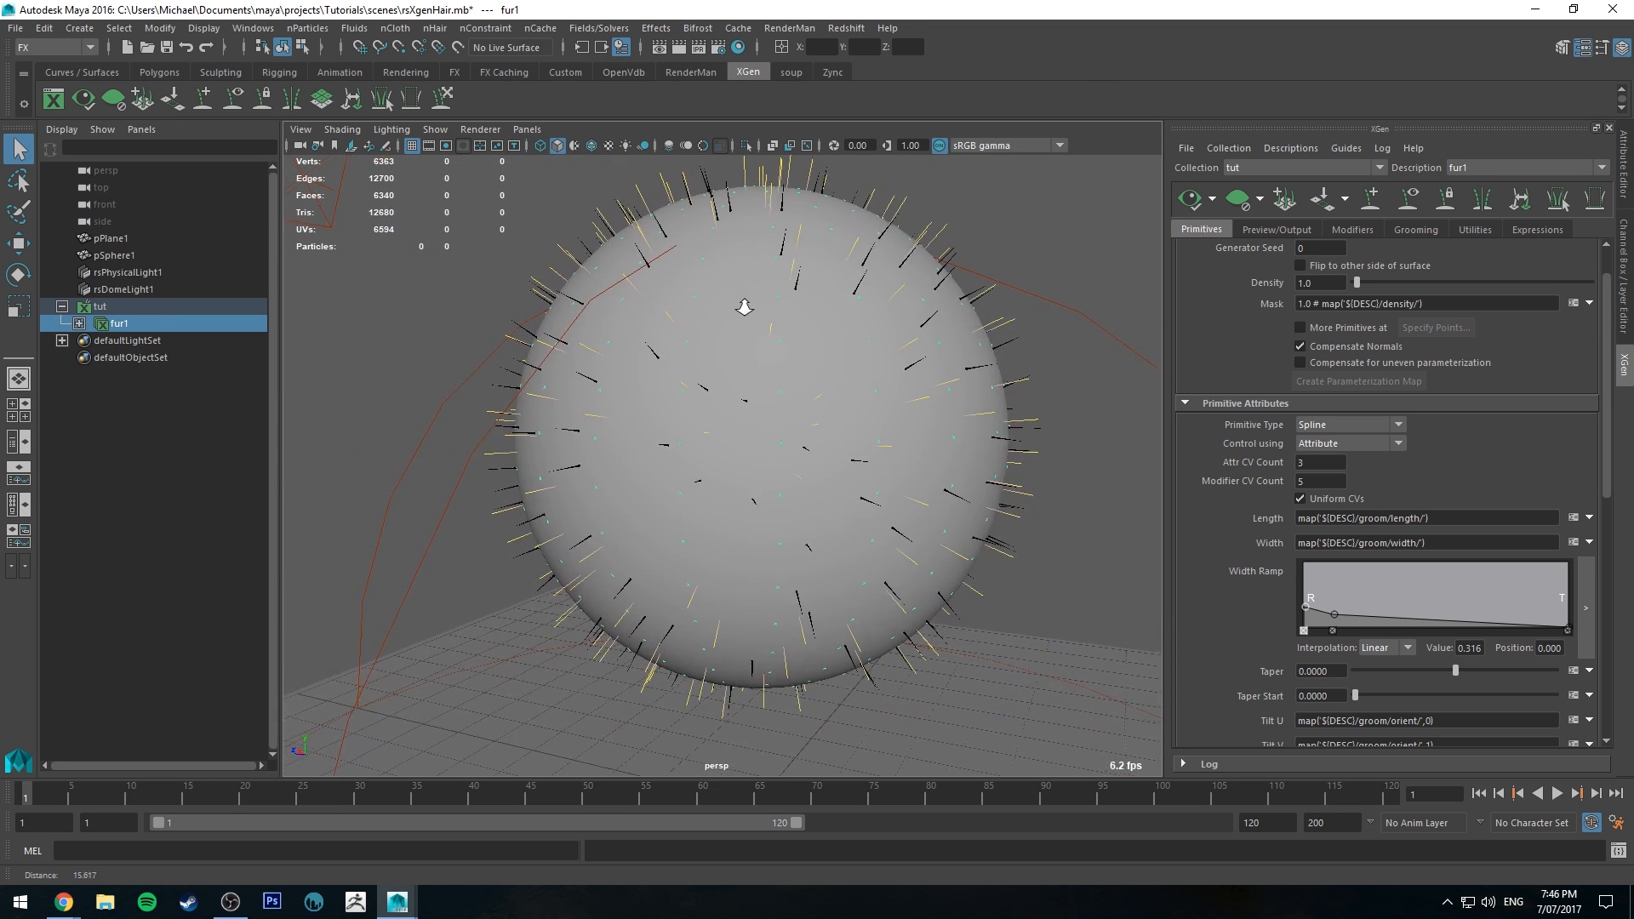
# Set the groom density of fur1 to 500 and update the XGen preview
pyautogui.click(1406, 229)
pyautogui.click(1358, 230)
pyautogui.click(1425, 232)
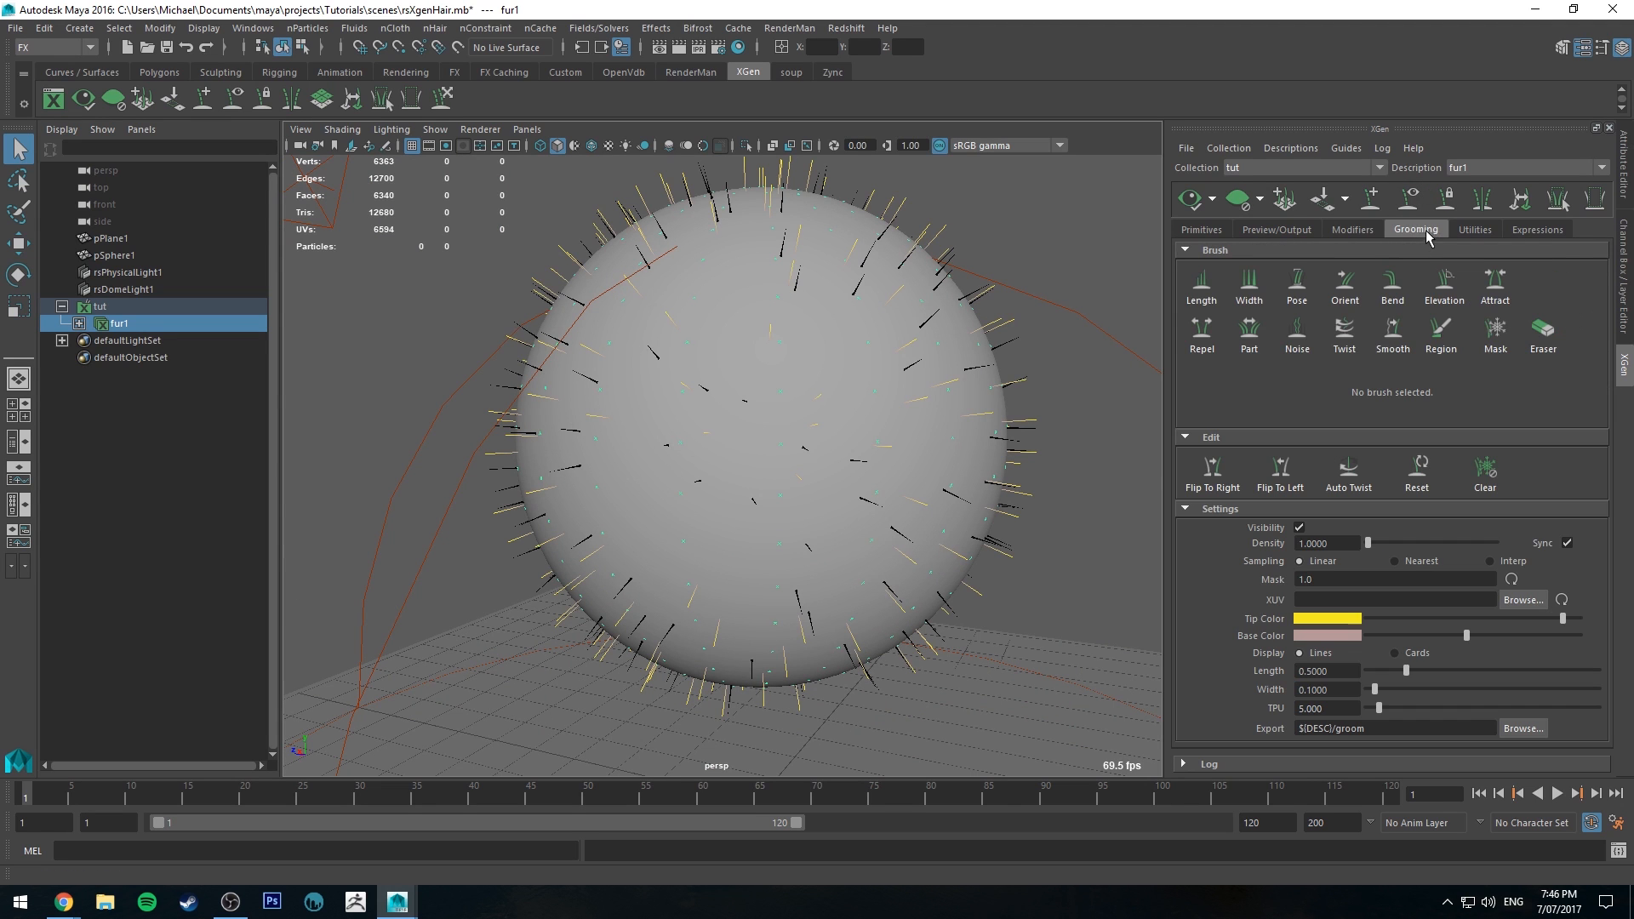
pyautogui.doubleClick(1328, 543)
pyautogui.write('500')
pyautogui.press('Return')
pyautogui.moveTo(1059, 313)
pyautogui.keyDown('alt'); pyautogui.mouseDown()
pyautogui.moveTo(1003, 317)
pyautogui.moveTo(1028, 316)
pyautogui.mouseUp(); pyautogui.keyUp('alt')
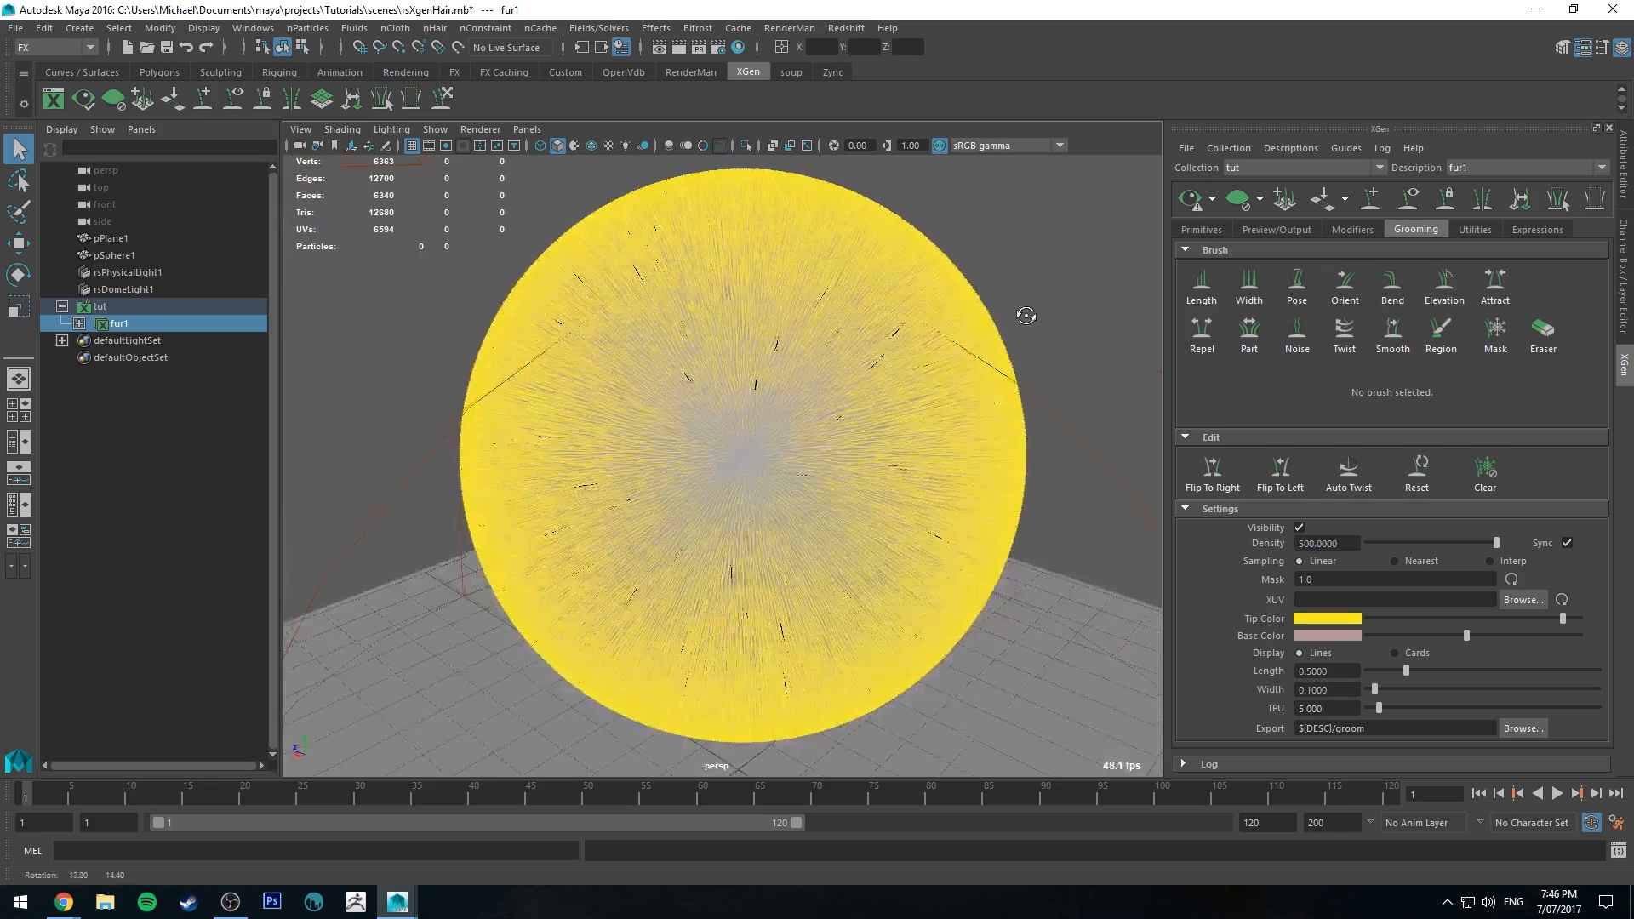
pyautogui.click(1191, 200)
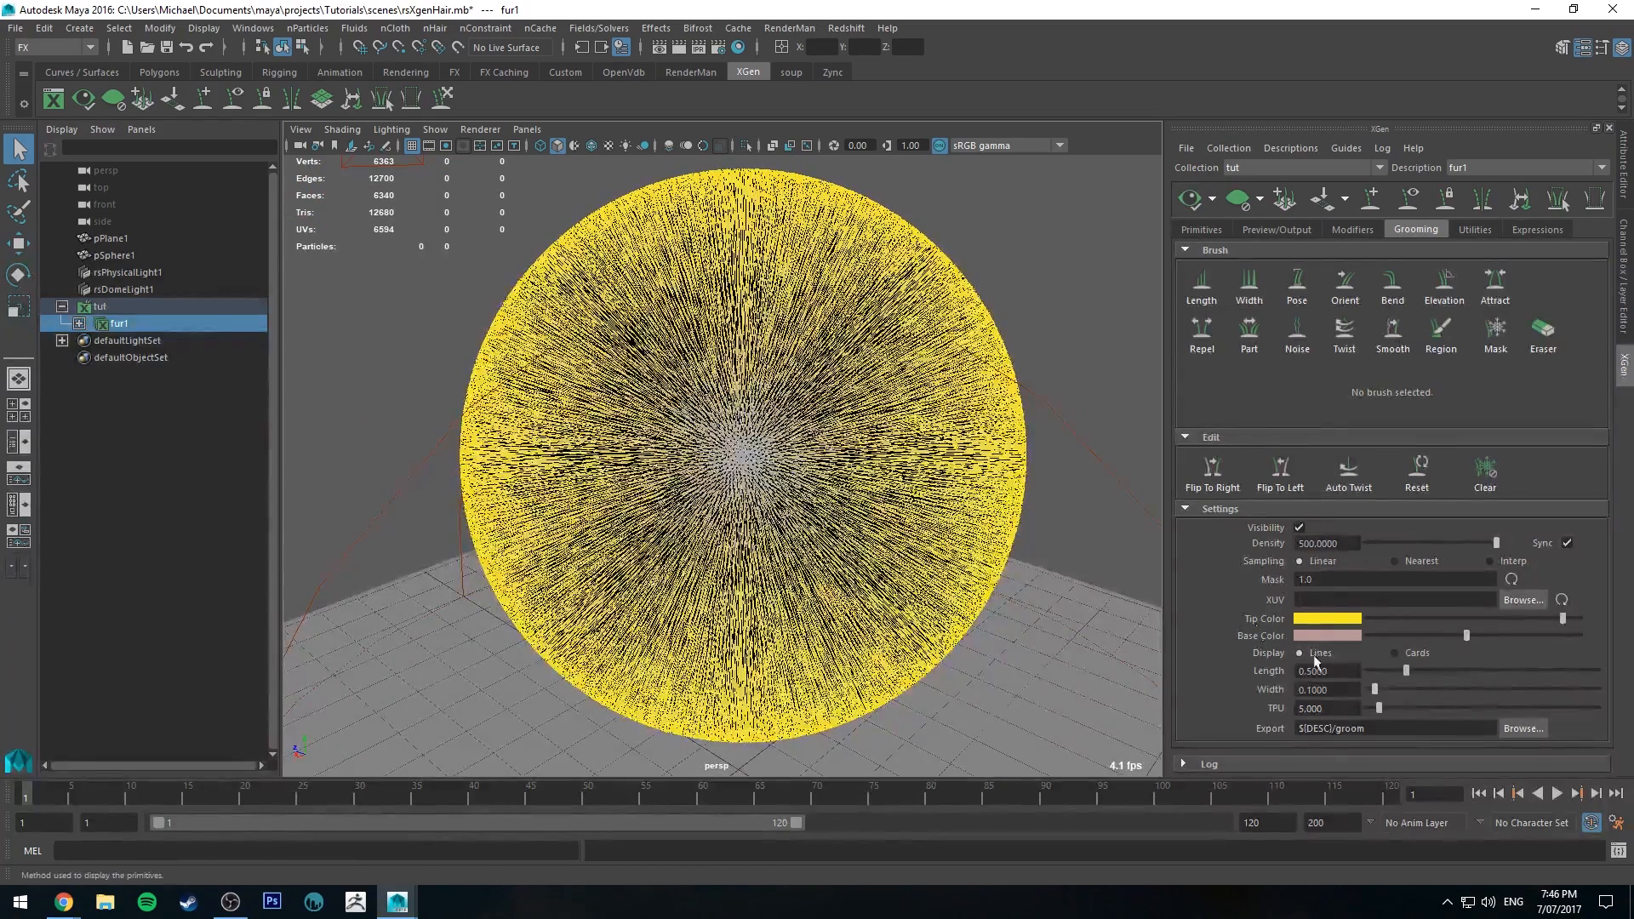
# Hide the groom guides to examine the dense fur preview by itself, and show the guides again
pyautogui.click(1299, 528)
pyautogui.keyDown('alt'); pyautogui.moveTo(1011, 349); pyautogui.dragTo(1013, 293, button='right'); pyautogui.keyUp('alt')
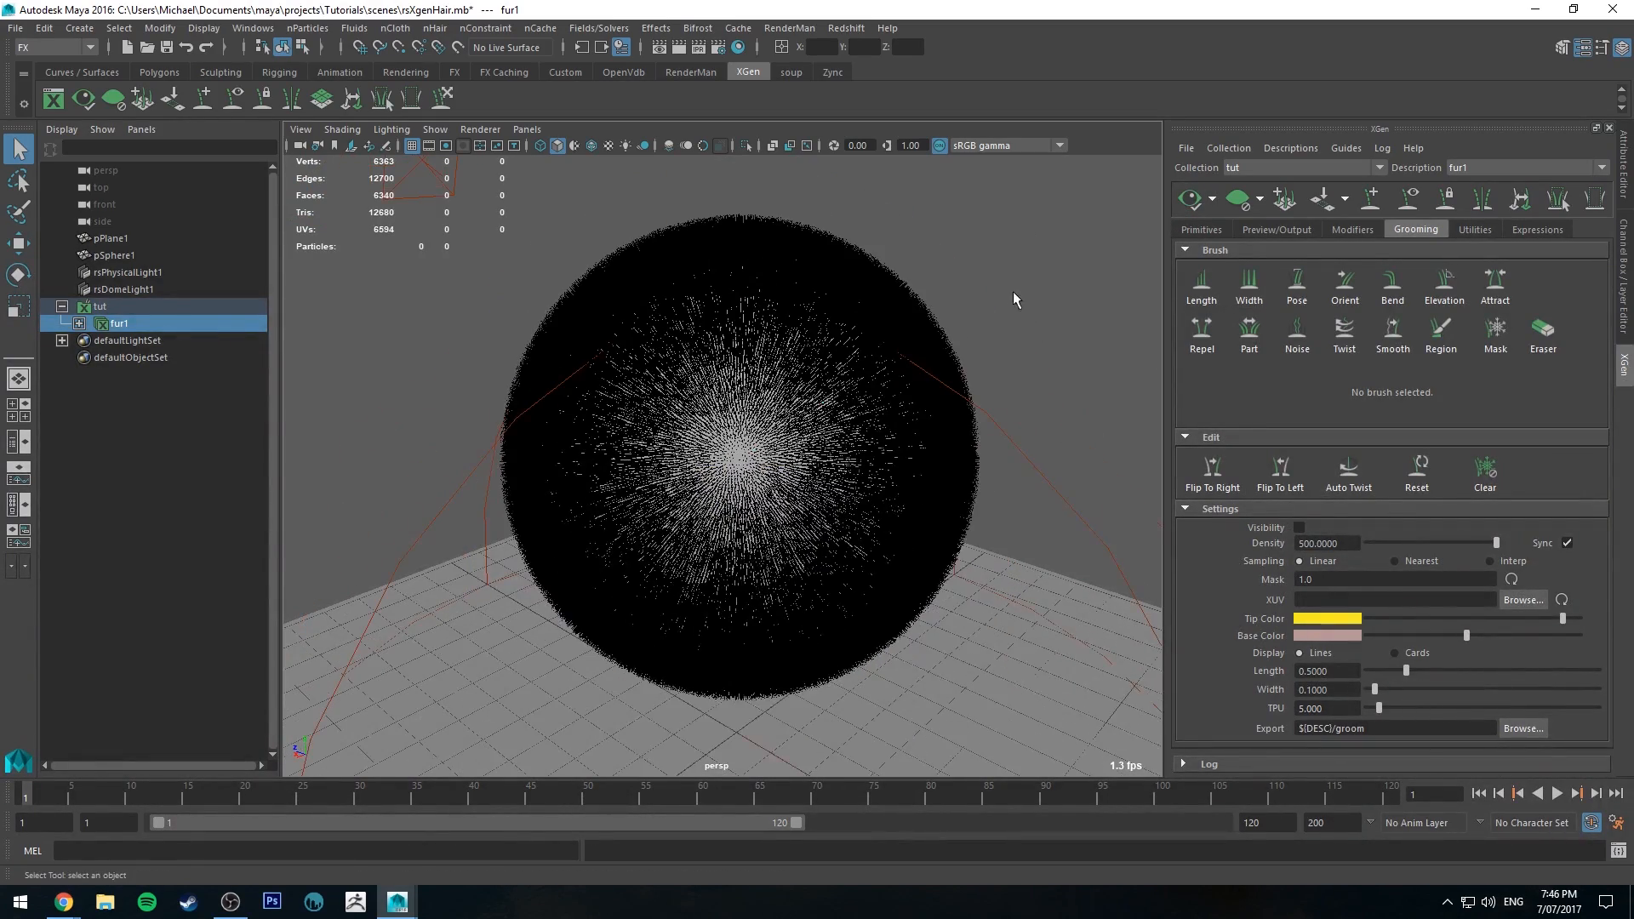
pyautogui.keyDown('alt'); pyautogui.moveTo(908, 409); pyautogui.dragTo(850, 405); pyautogui.keyUp('alt')
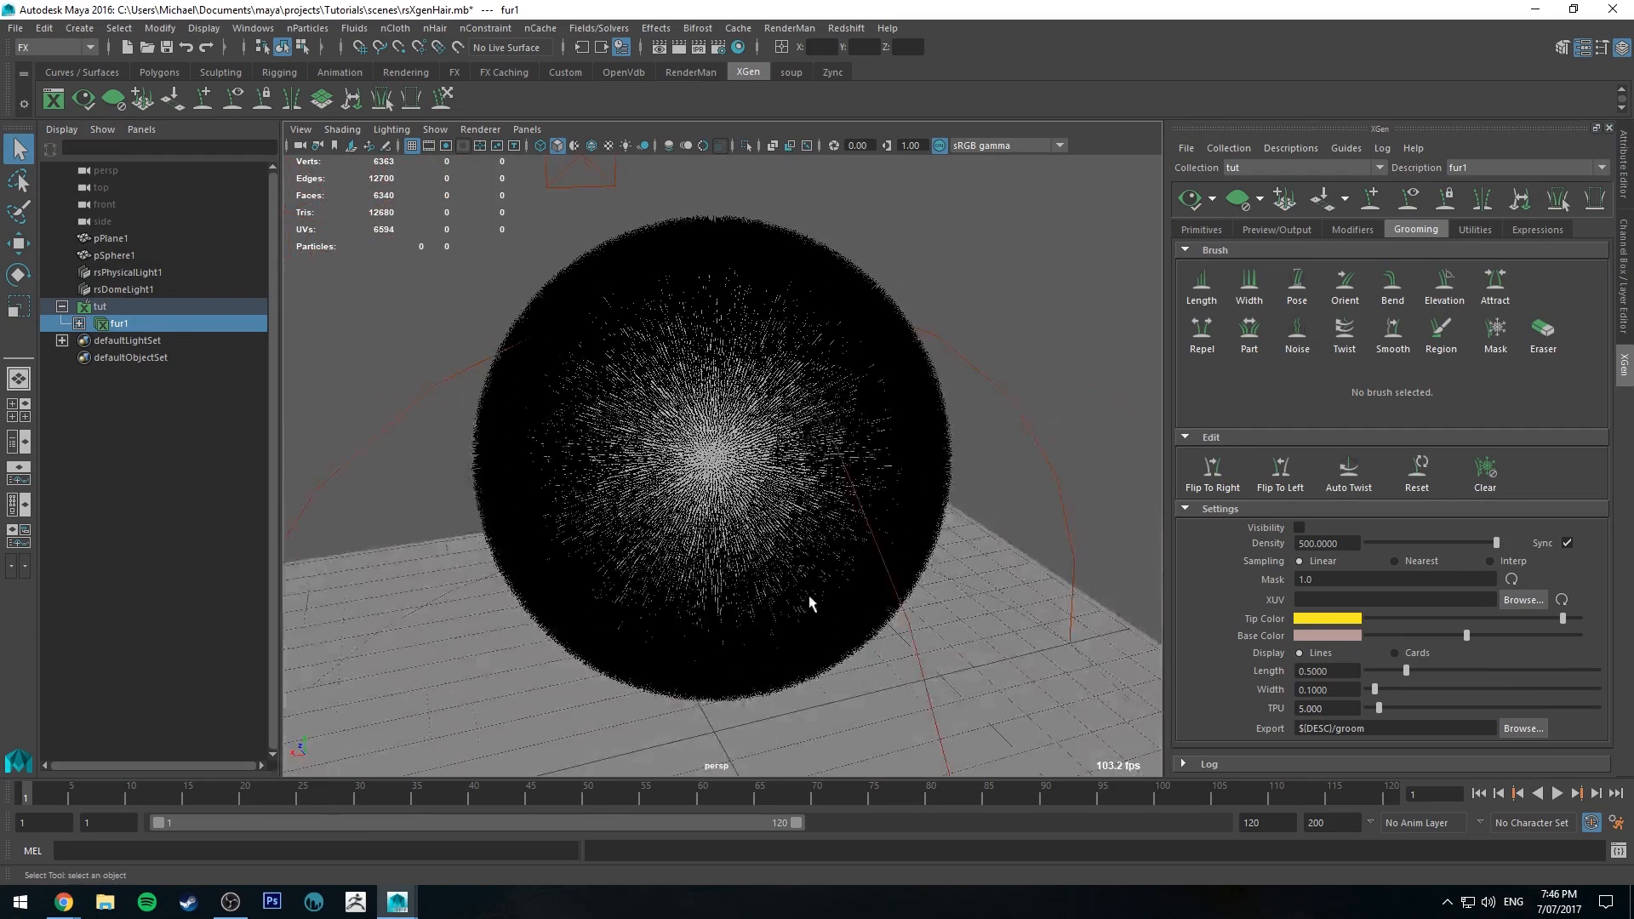
pyautogui.keyDown('alt'); pyautogui.moveTo(809, 601); pyautogui.dragTo(886, 520); pyautogui.keyUp('alt')
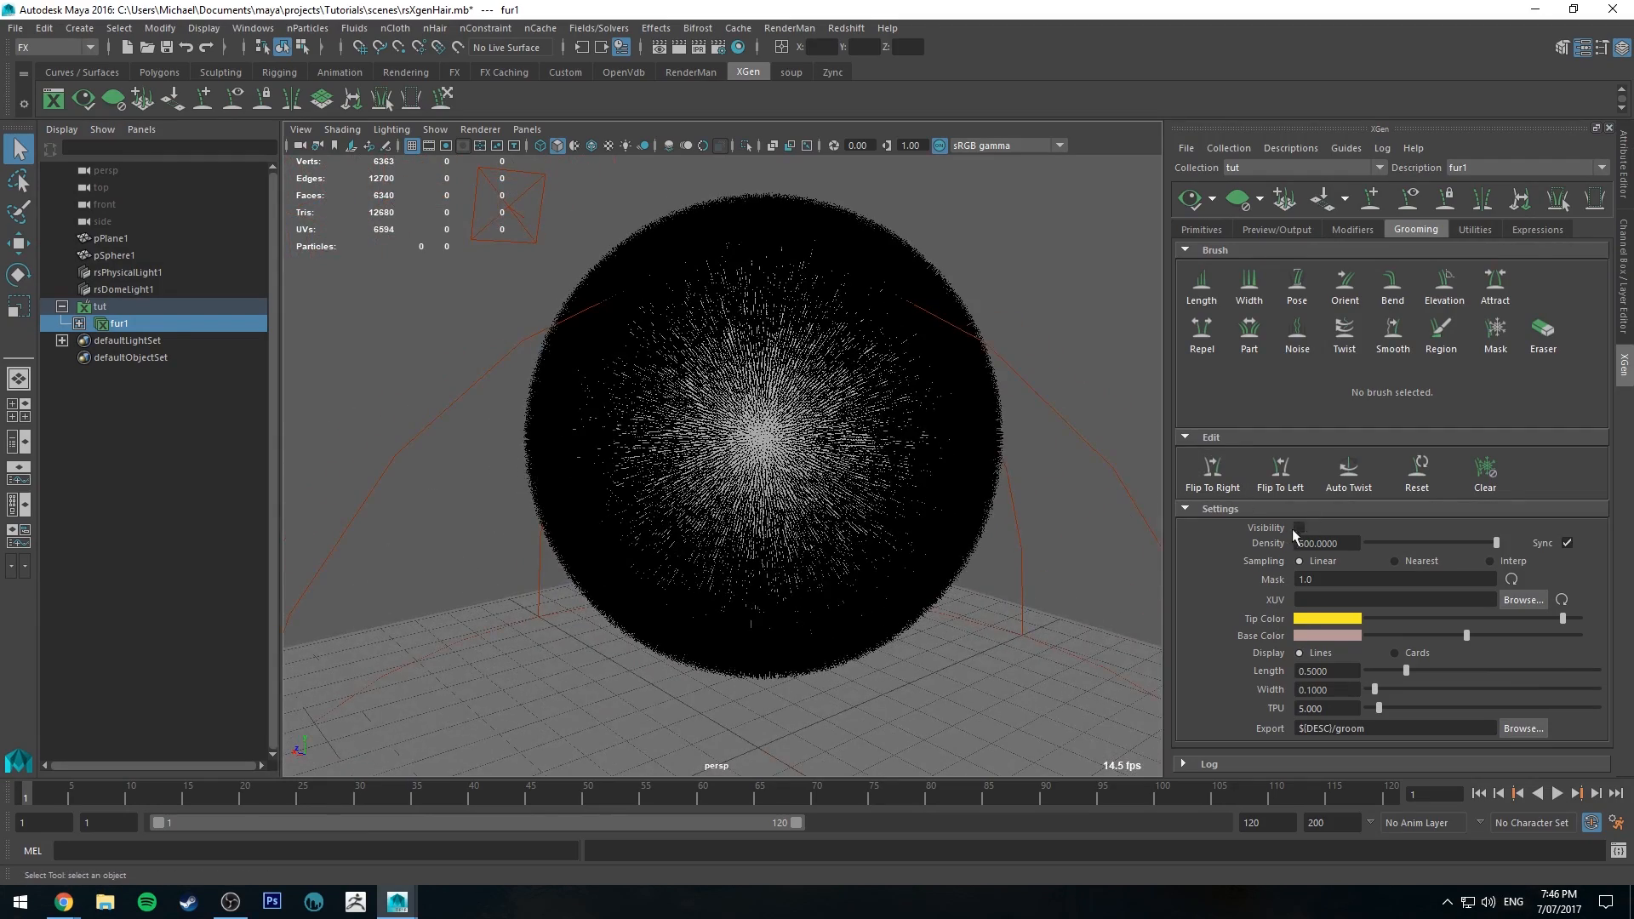
pyautogui.click(1298, 528)
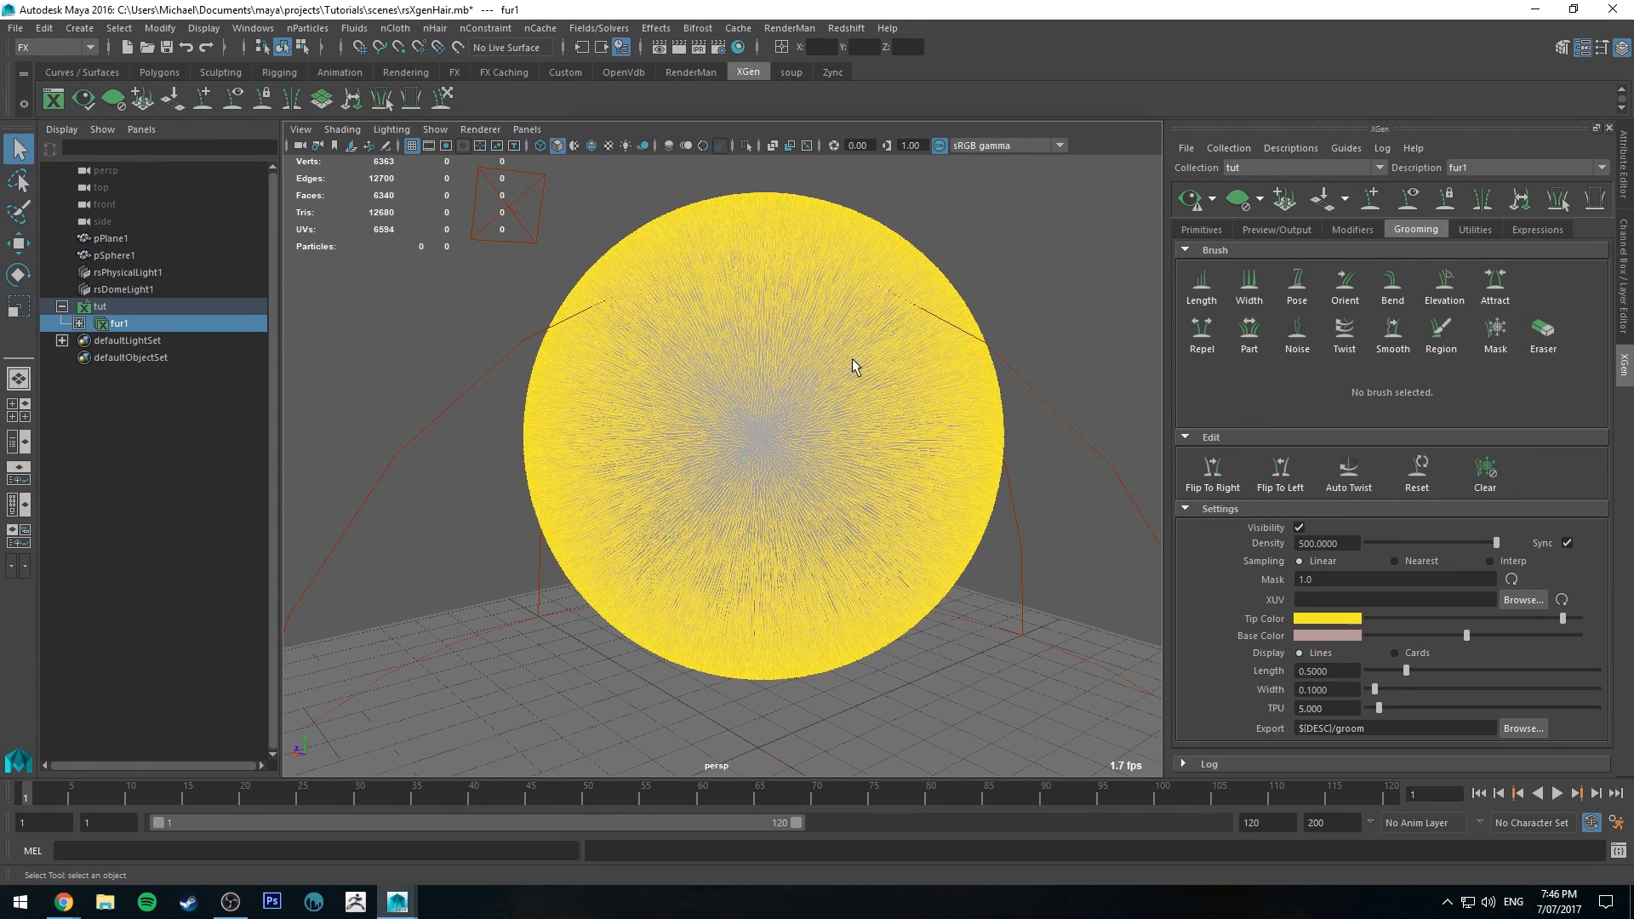
pyautogui.keyDown('alt'); pyautogui.moveTo(864, 509); pyautogui.dragTo(883, 456, button='right'); pyautogui.keyUp('alt')
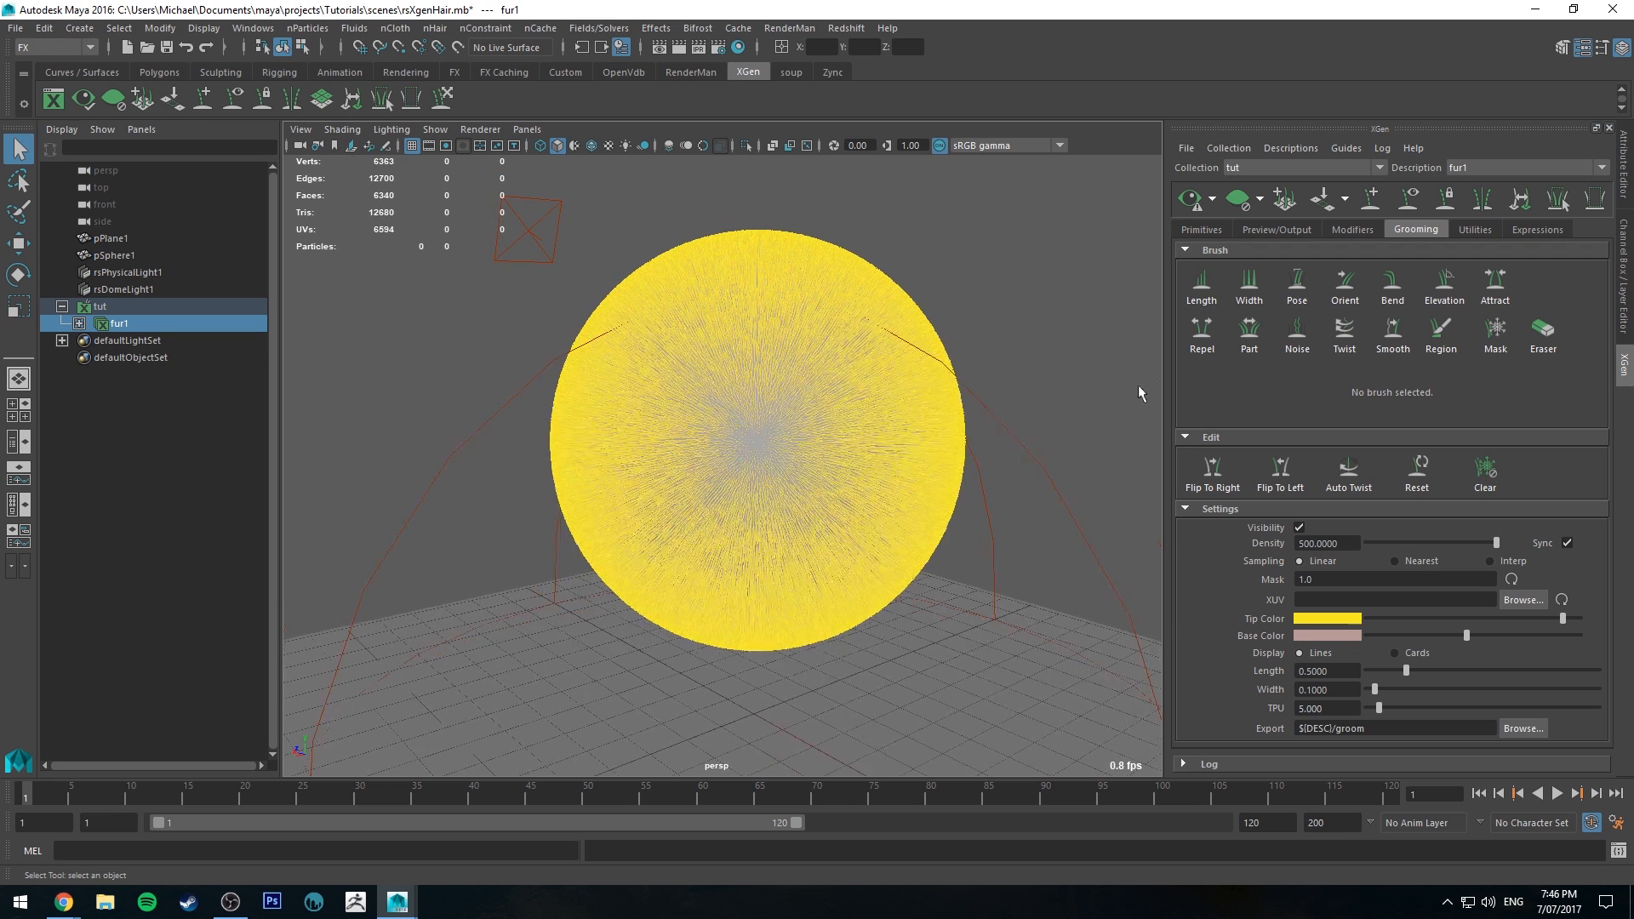
# Add a Noise modifier to the fur1 description and update the XGen preview
pyautogui.click(1353, 230)
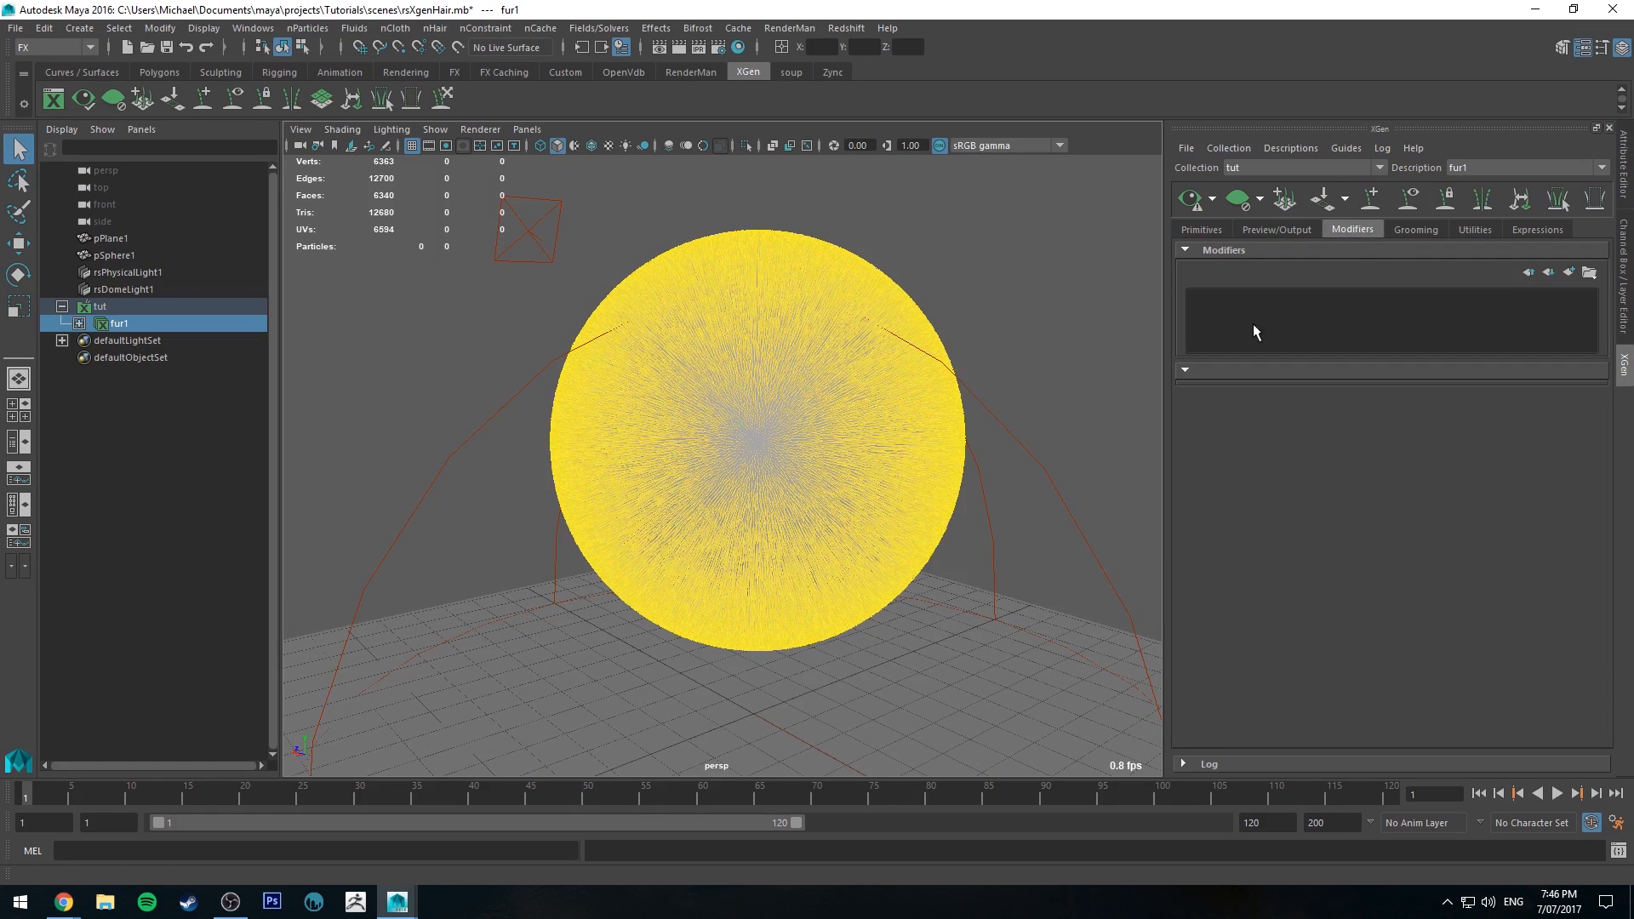
pyautogui.click(1567, 272)
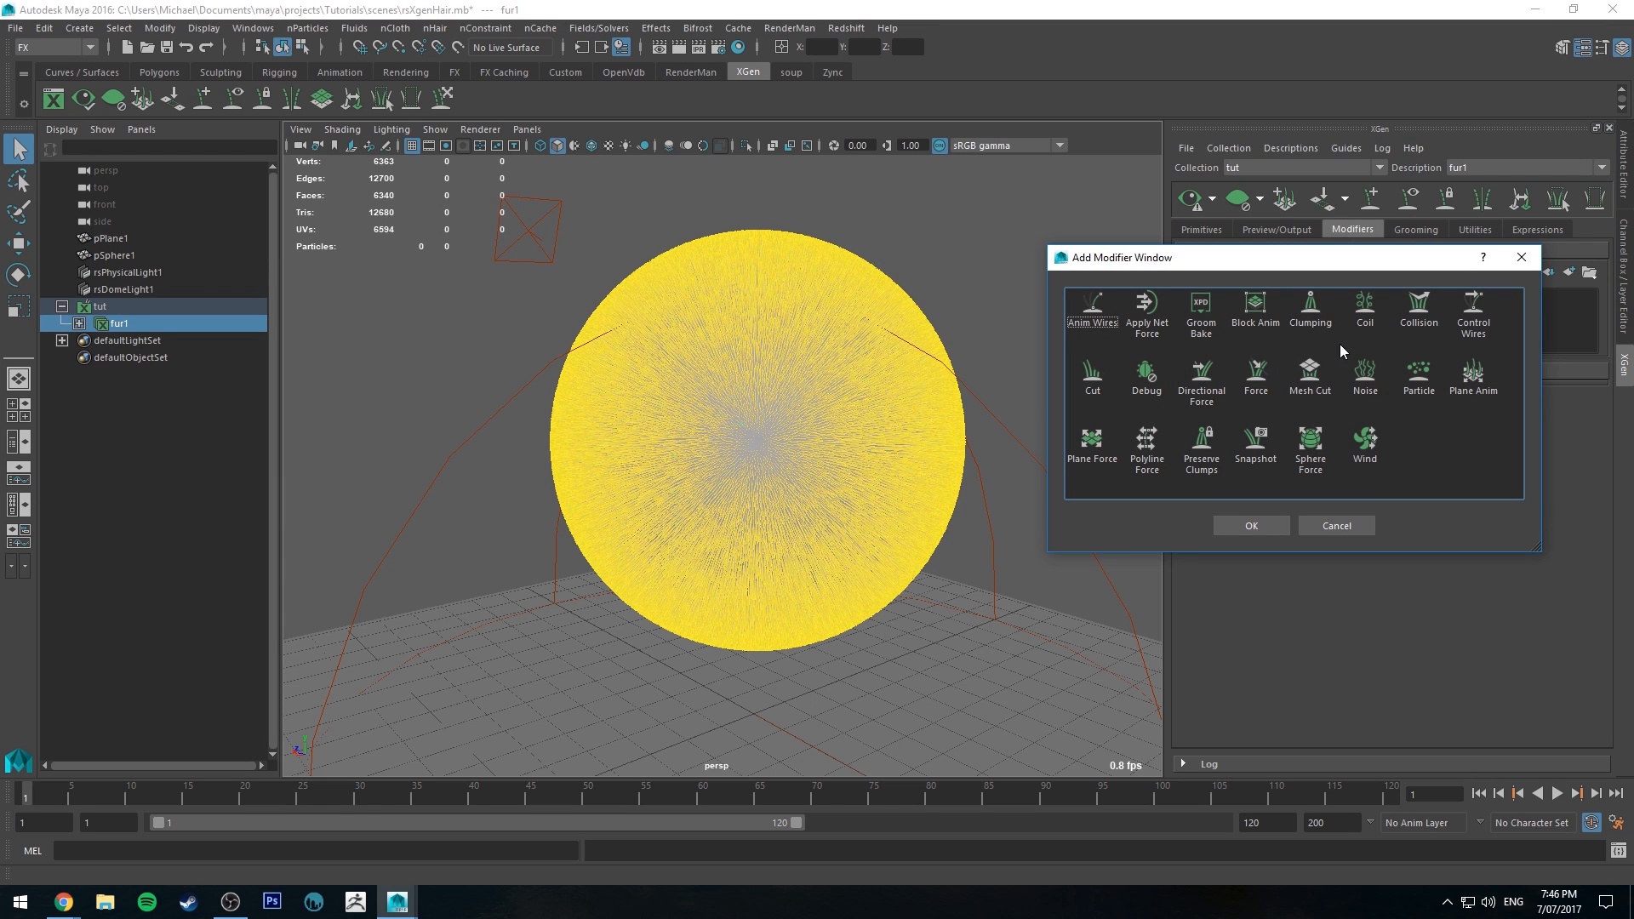
pyautogui.click(1362, 374)
pyautogui.click(1251, 526)
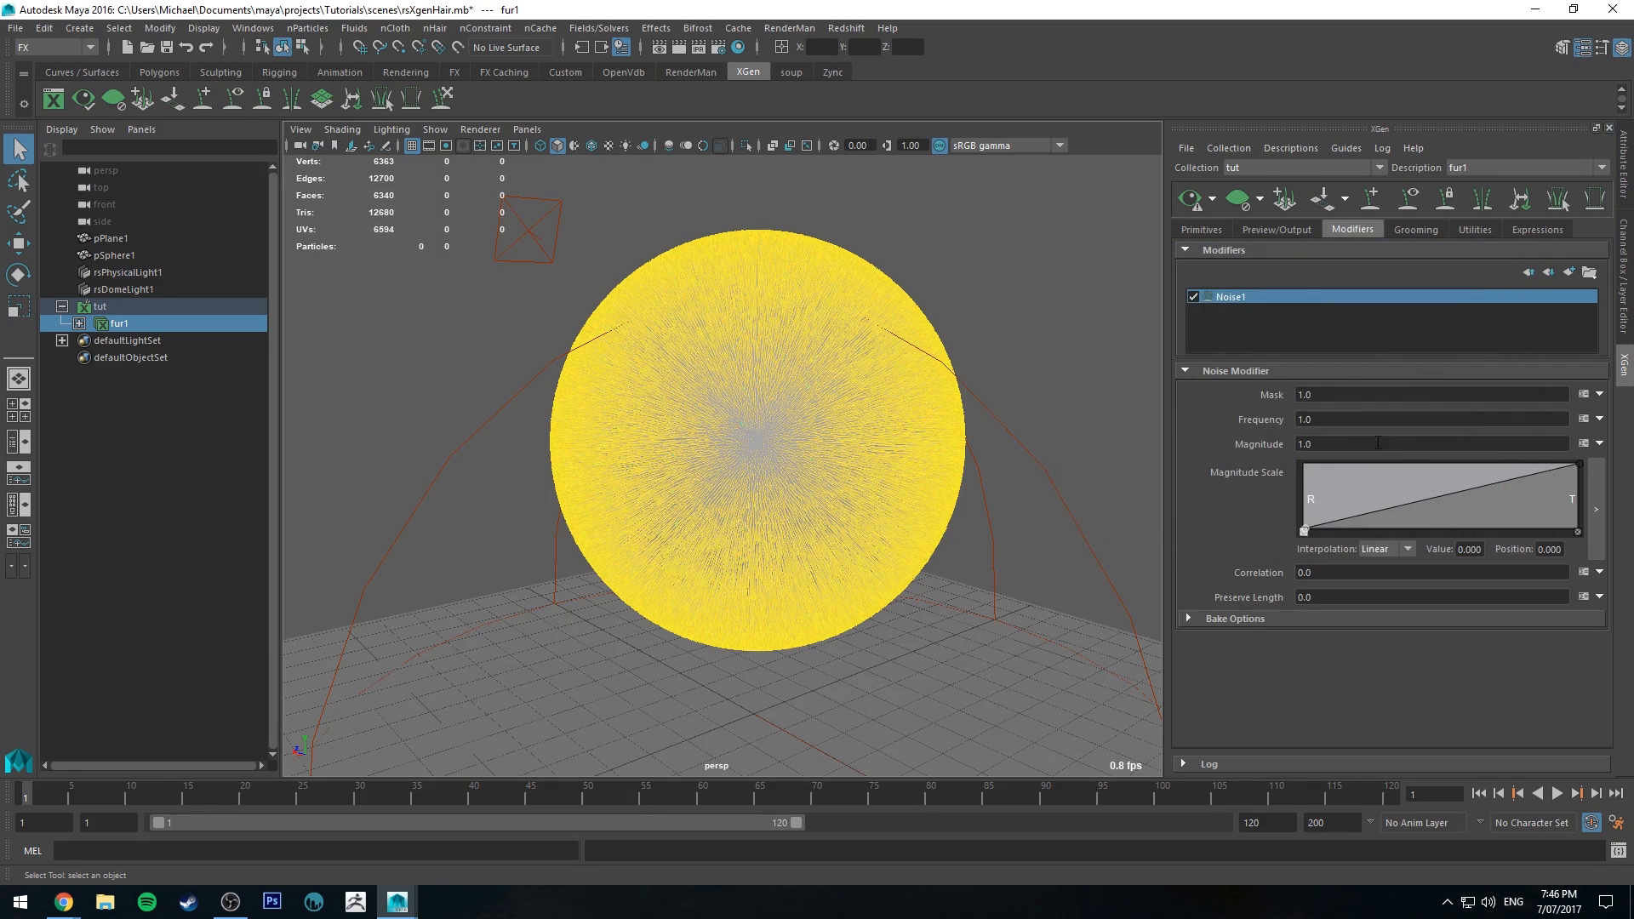
pyautogui.click(1200, 200)
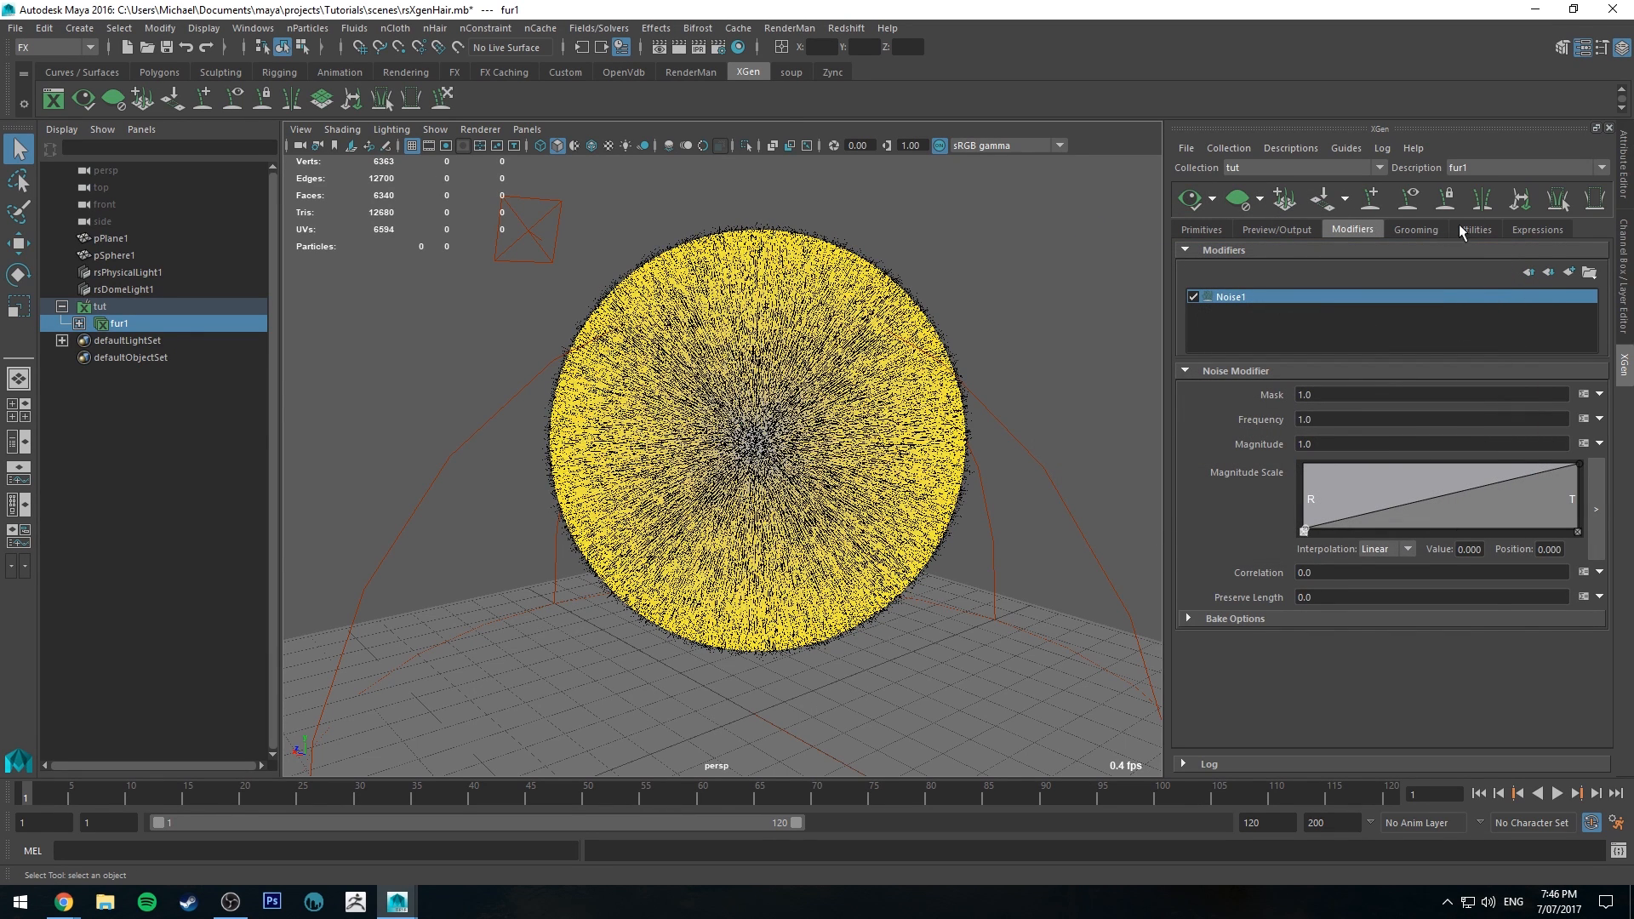
# Hide the groom guides and inspect the noisy fur on the sphere
pyautogui.click(1416, 229)
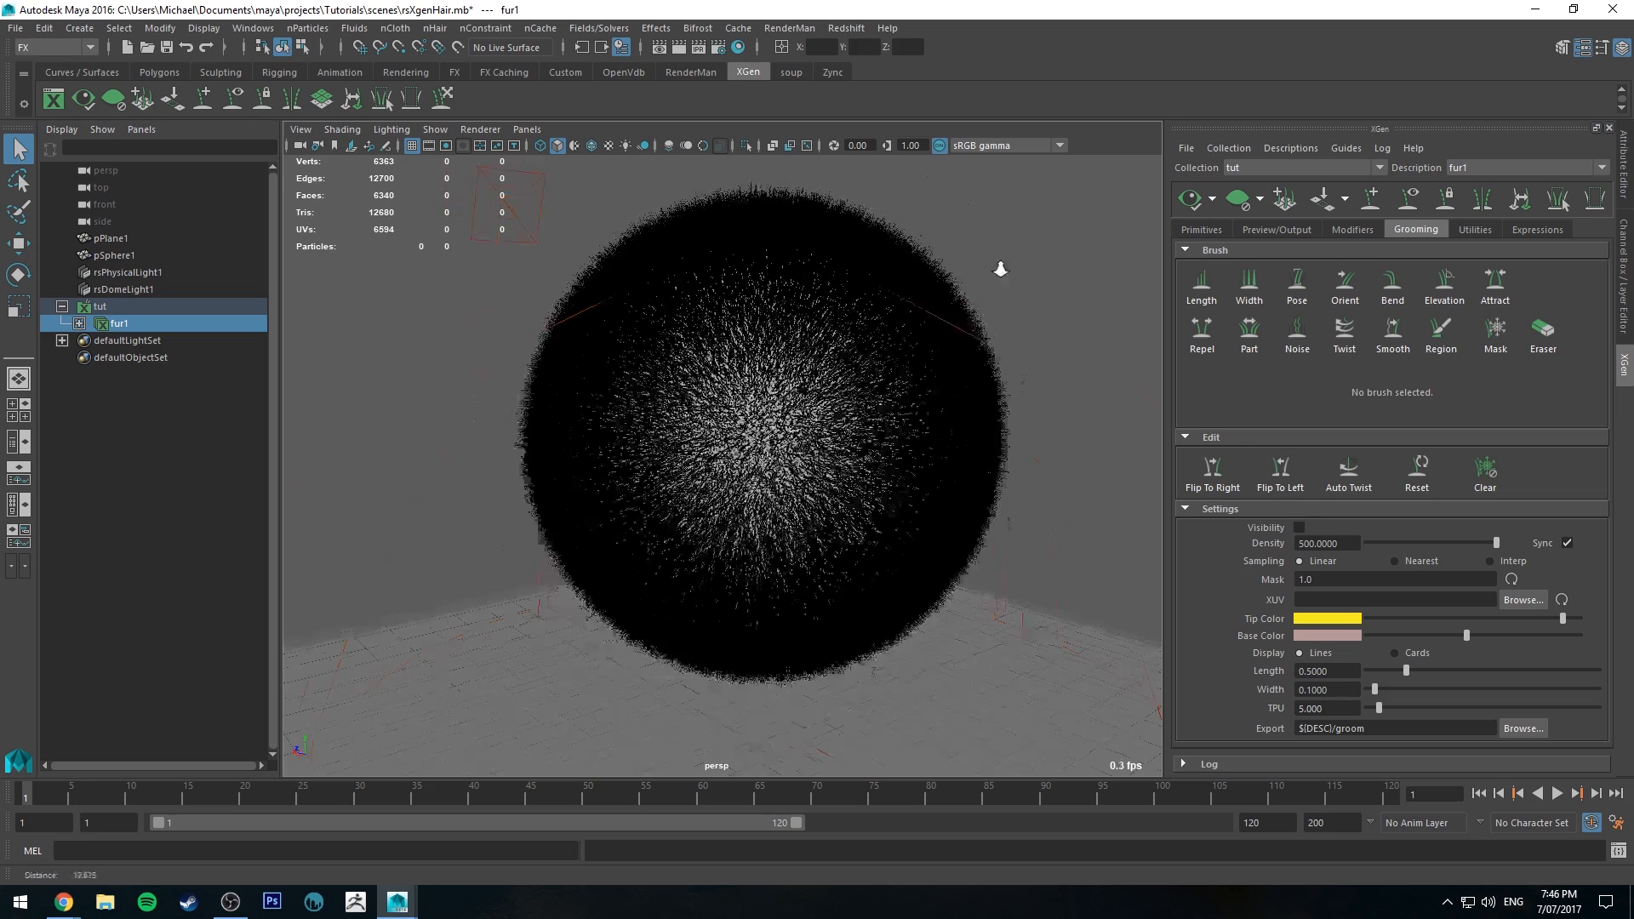
pyautogui.keyDown('alt'); pyautogui.moveTo(1001, 269); pyautogui.dragTo(1003, 303, button='right'); pyautogui.keyUp('alt')
pyautogui.keyDown('alt'); pyautogui.moveTo(1004, 303); pyautogui.dragTo(1003, 364, button='middle'); pyautogui.keyUp('alt')
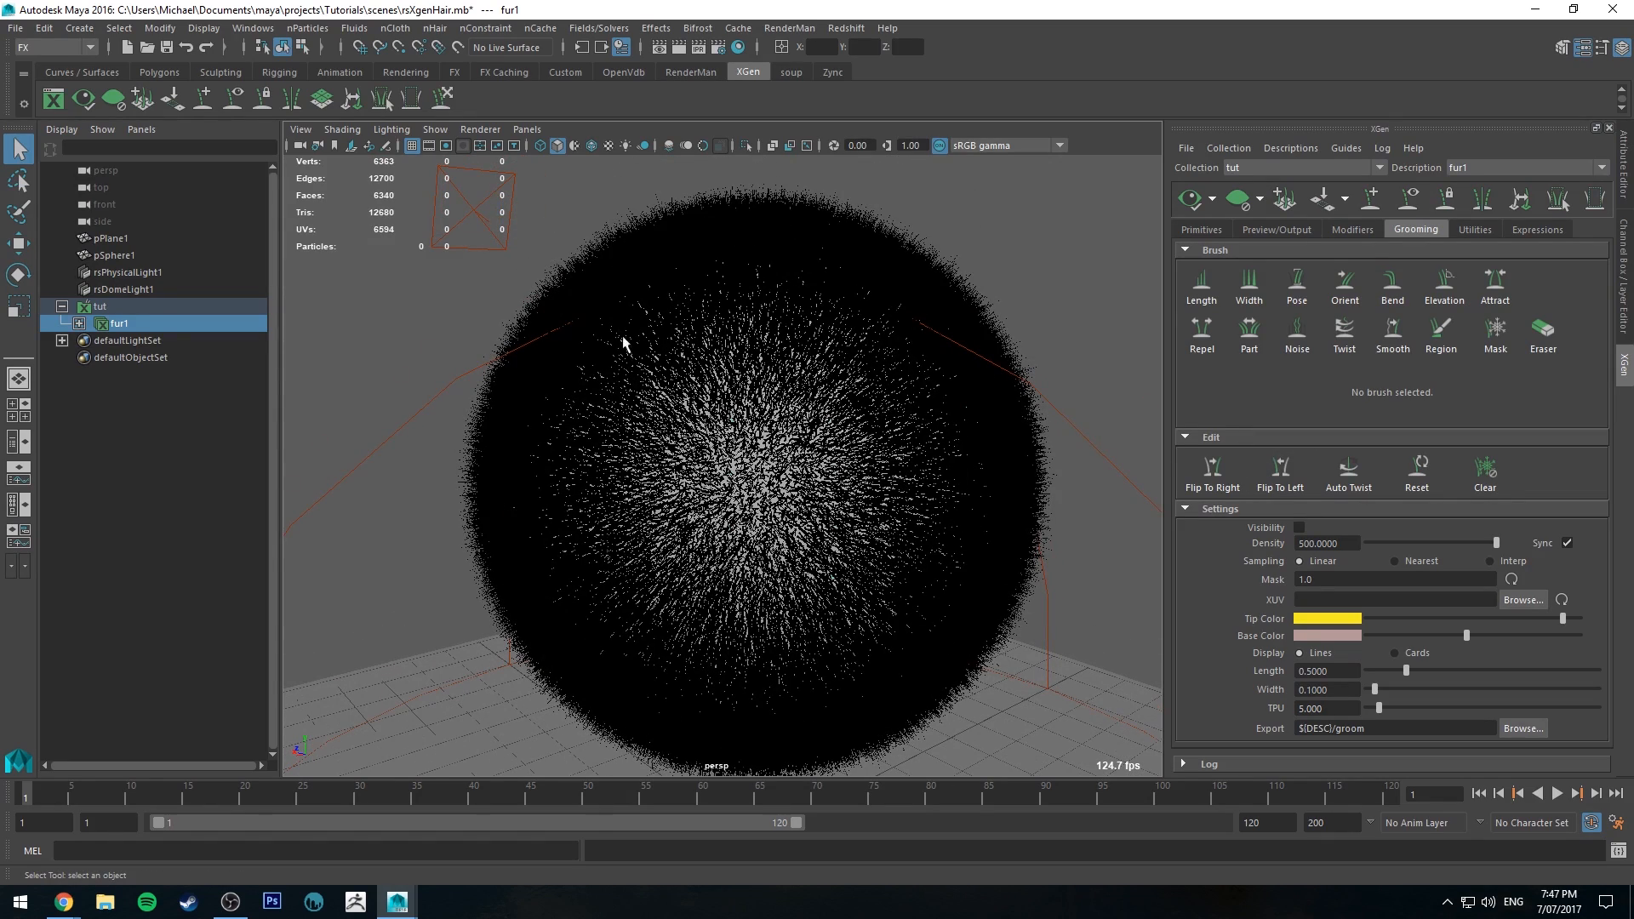
pyautogui.keyDown('alt'); pyautogui.moveTo(794, 393); pyautogui.dragTo(832, 383, button='right'); pyautogui.keyUp('alt')
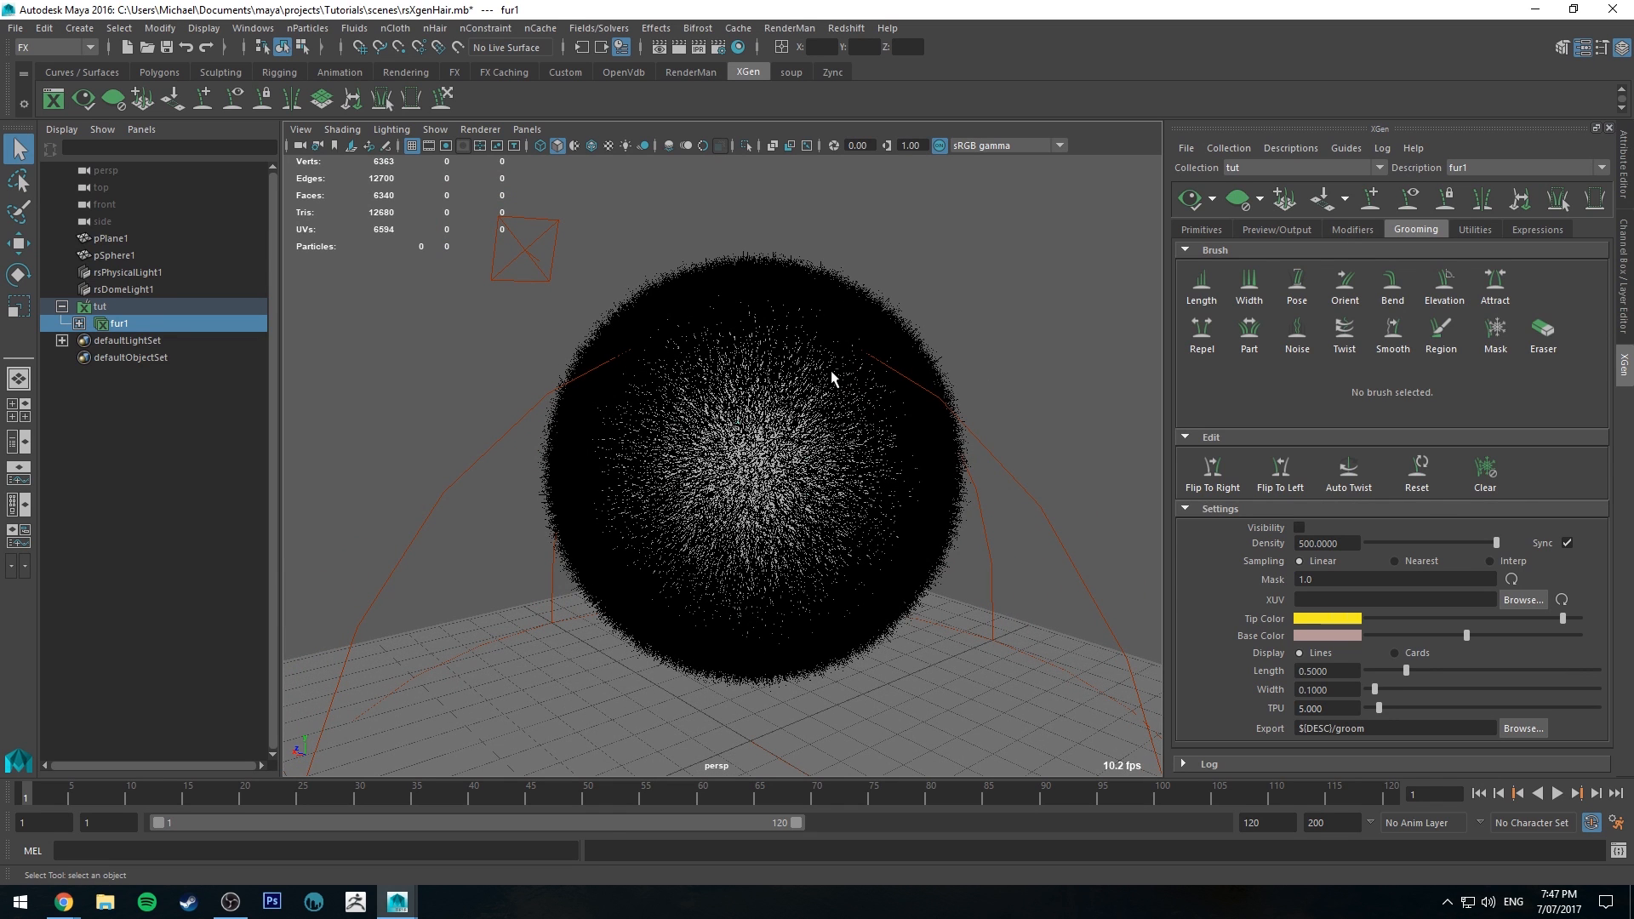
# Run a Redshift IPR render of the fur from a higher angle and show the rsFur1 material's attributes beside it
pyautogui.click(678, 47)
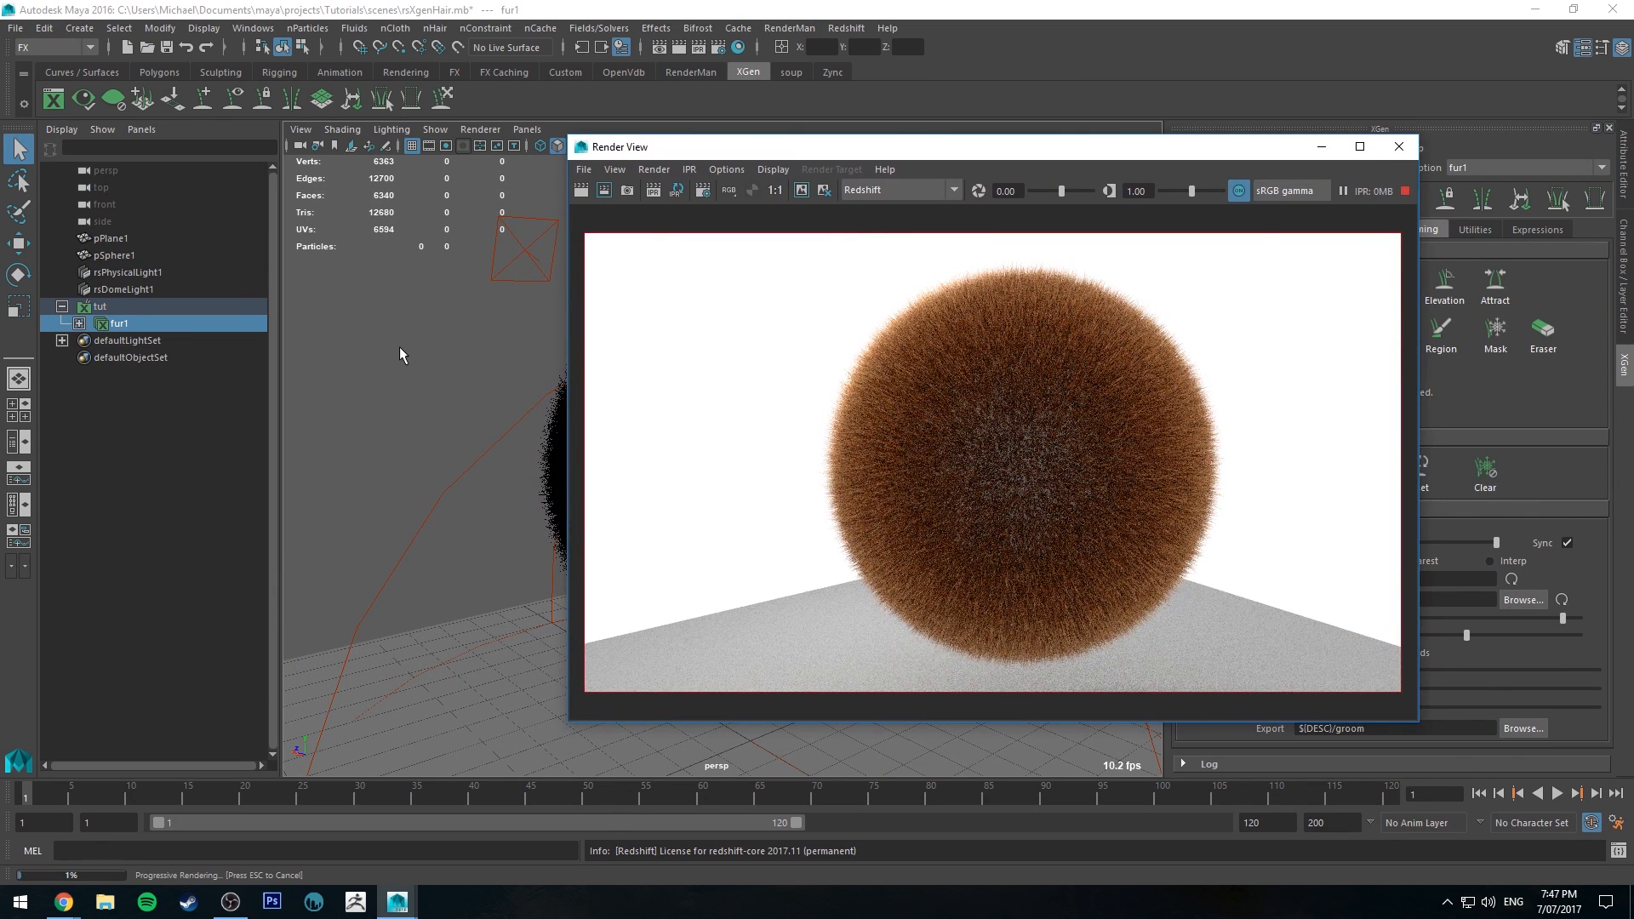
pyautogui.keyDown('alt'); pyautogui.moveTo(365, 354); pyautogui.dragTo(434, 290); pyautogui.keyUp('alt')
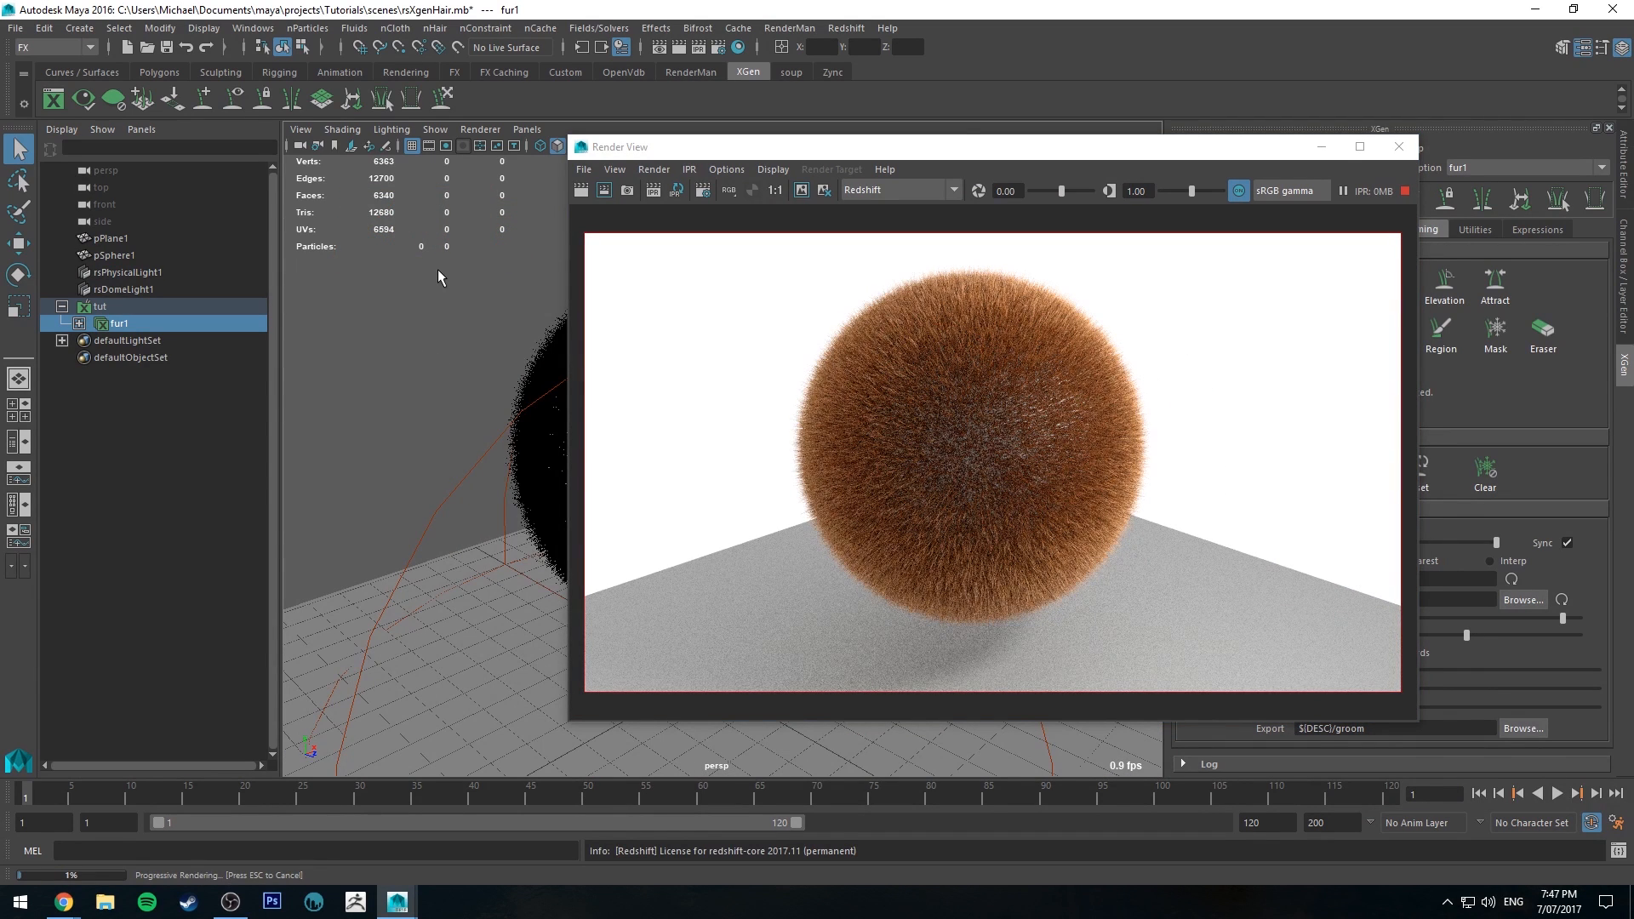
pyautogui.moveTo(965, 145); pyautogui.dragTo(652, 141)
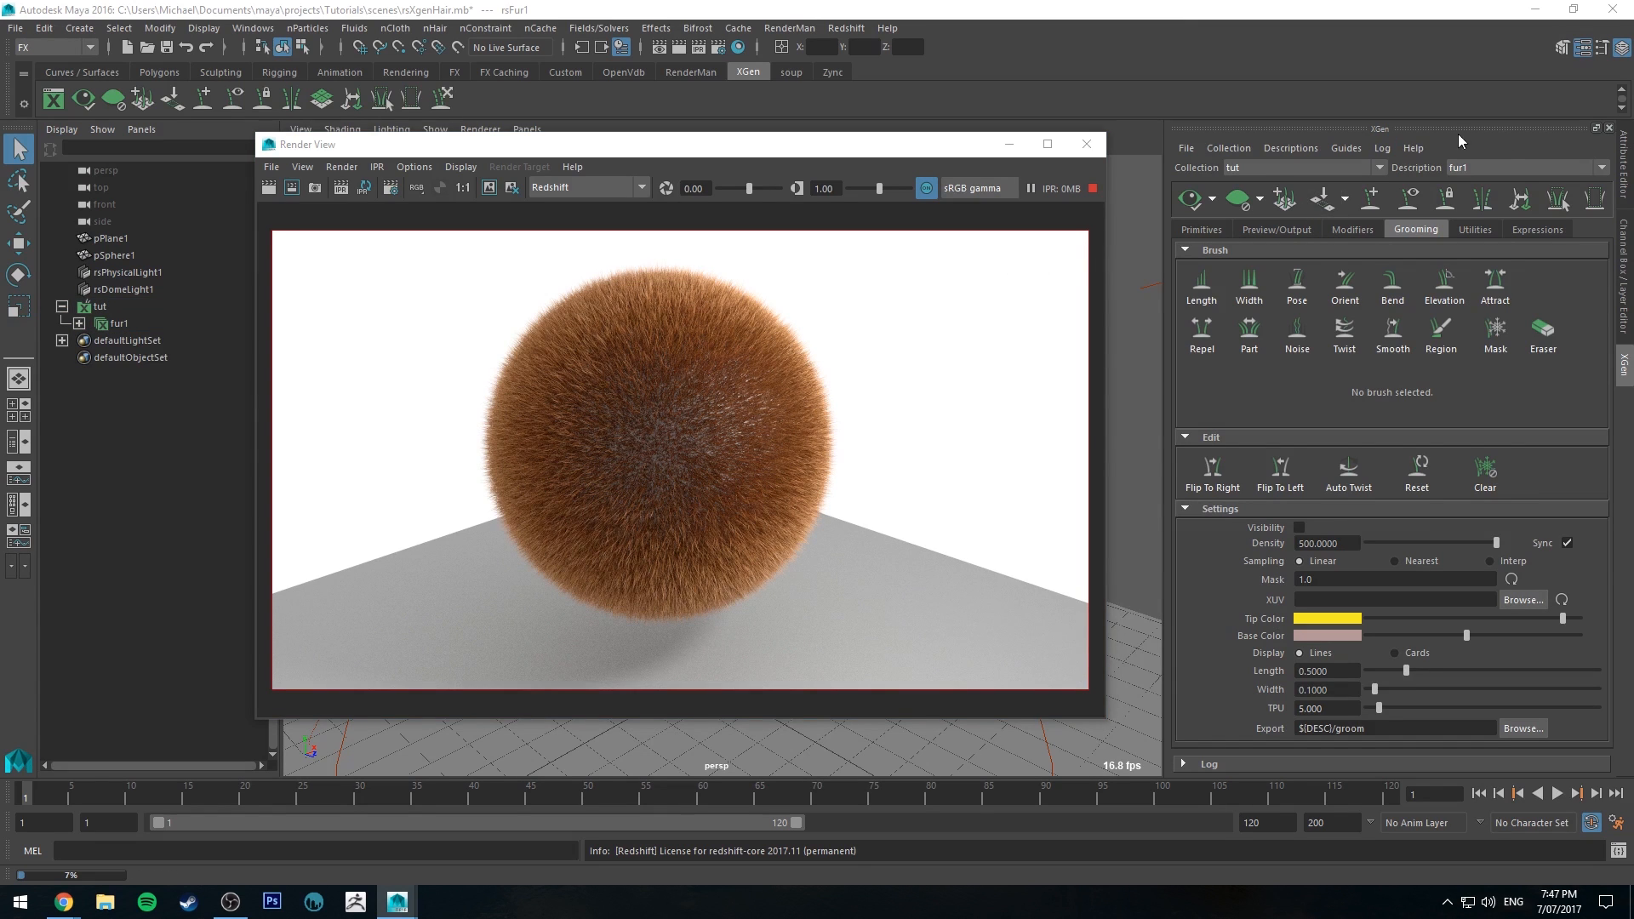
pyautogui.click(1625, 154)
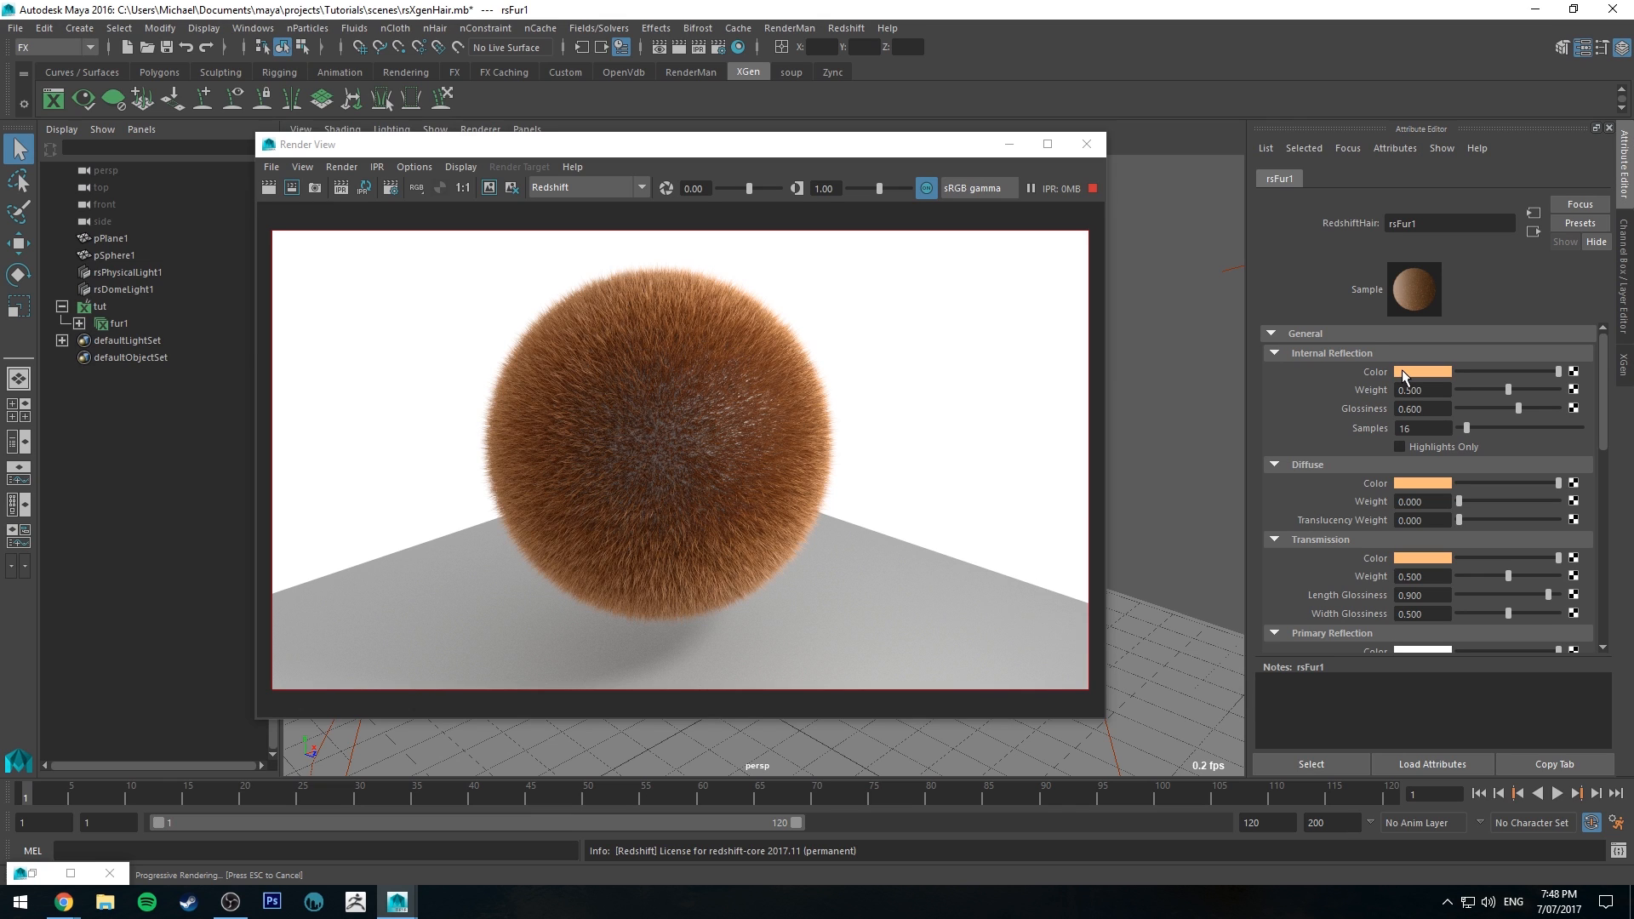
# Try dark blue as rsFur1's internal reflection color in the render, and return it to light orange
pyautogui.click(1403, 372)
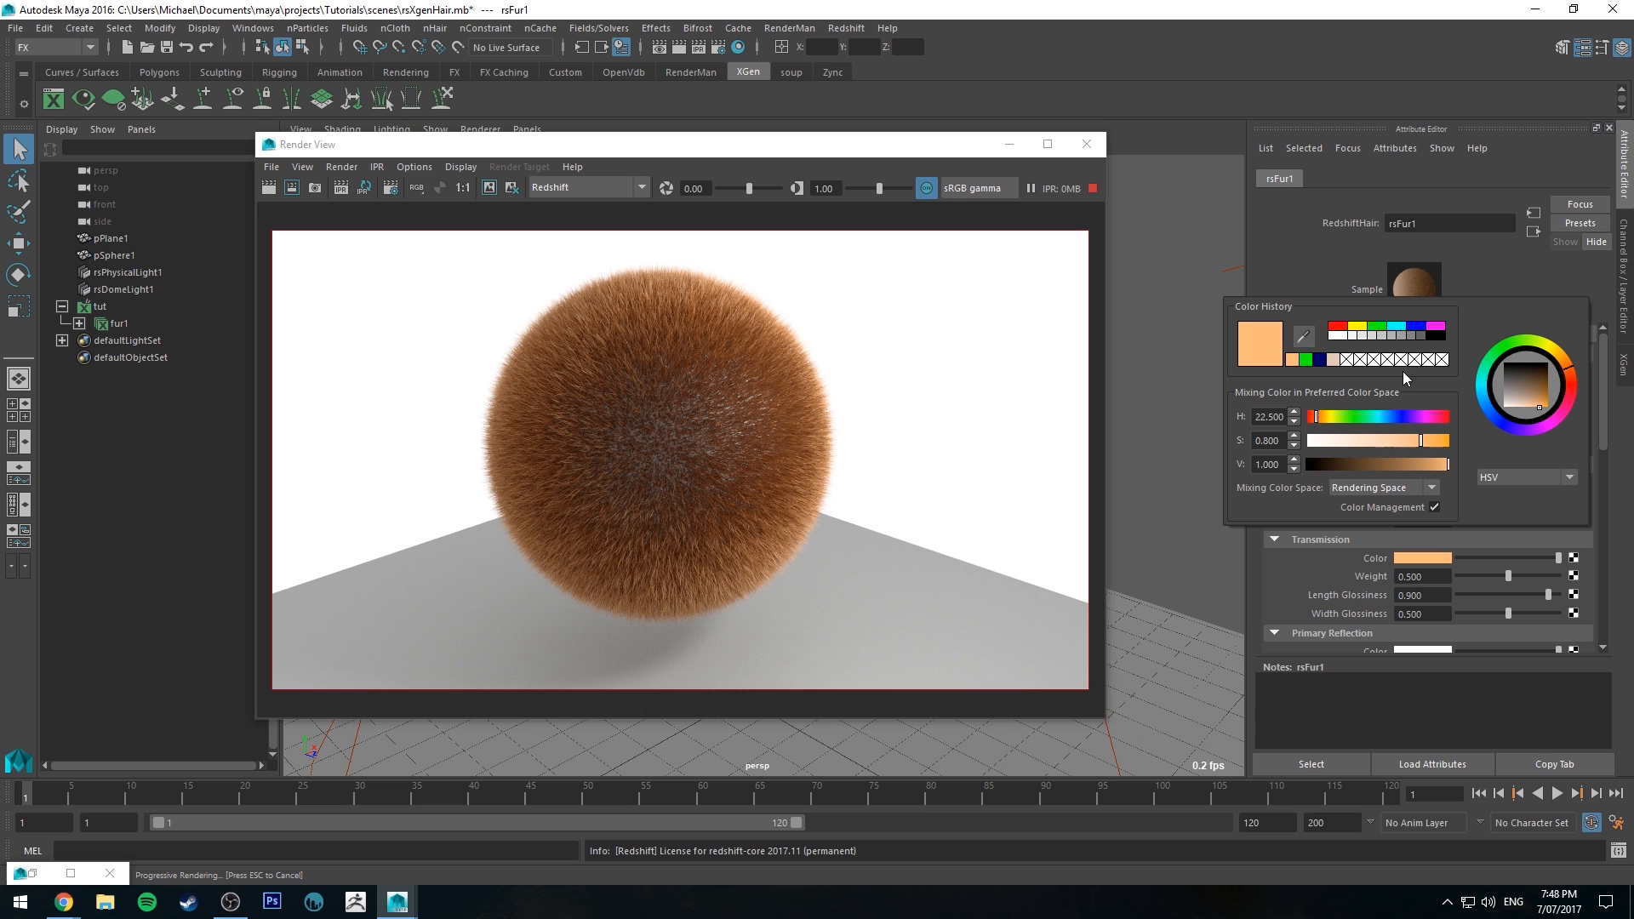
pyautogui.click(1322, 362)
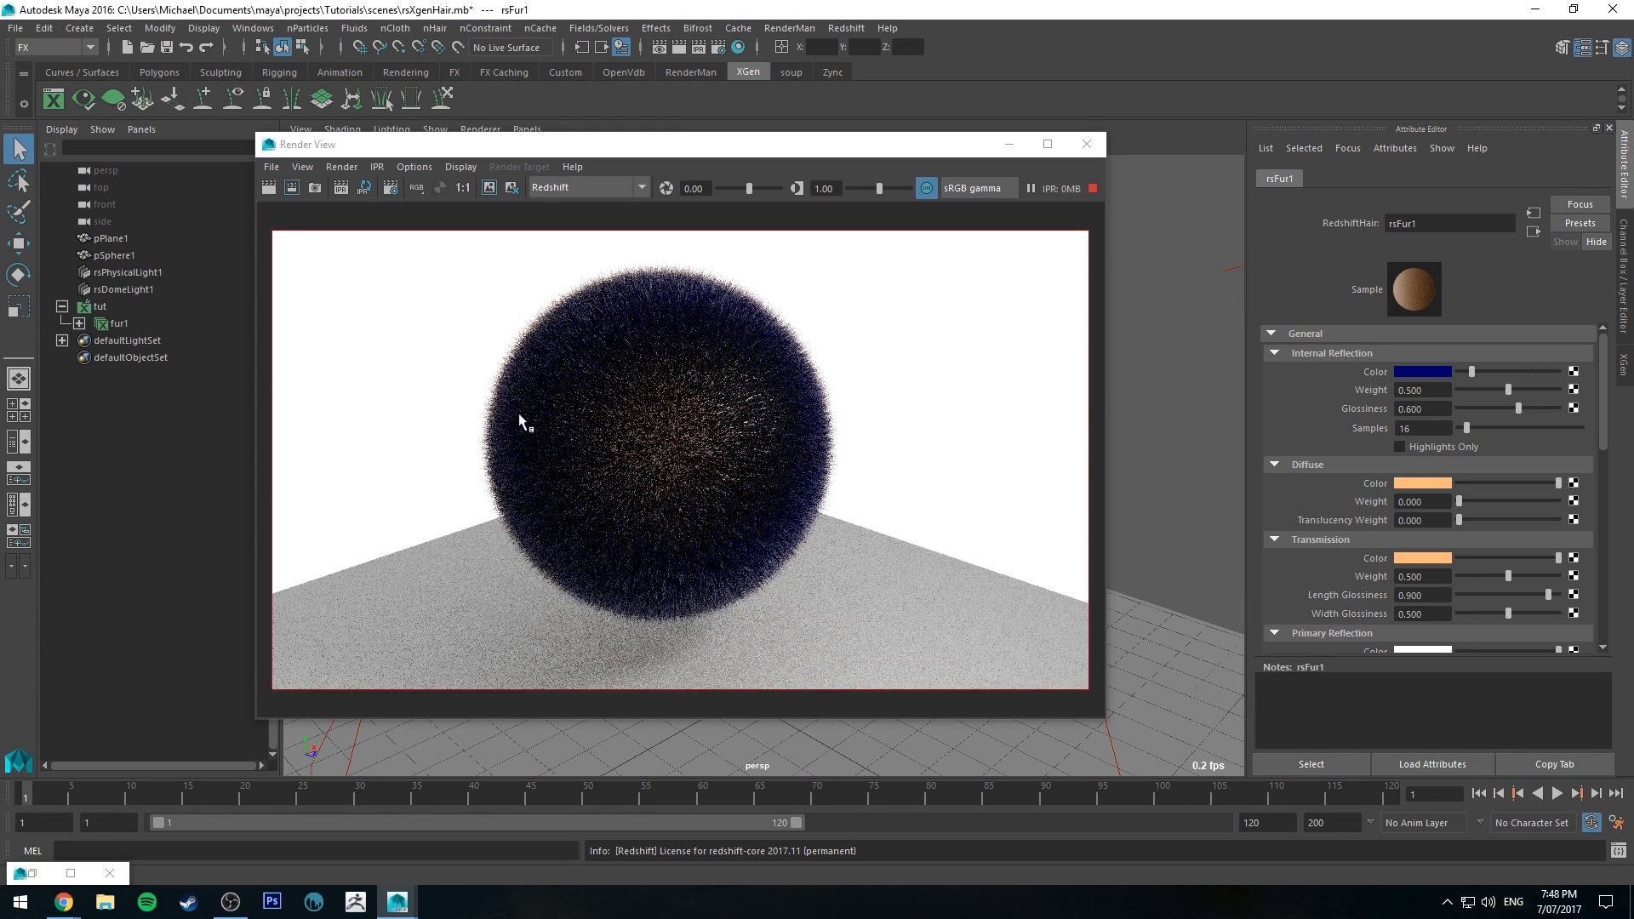
pyautogui.click(1413, 374)
pyautogui.click(1311, 362)
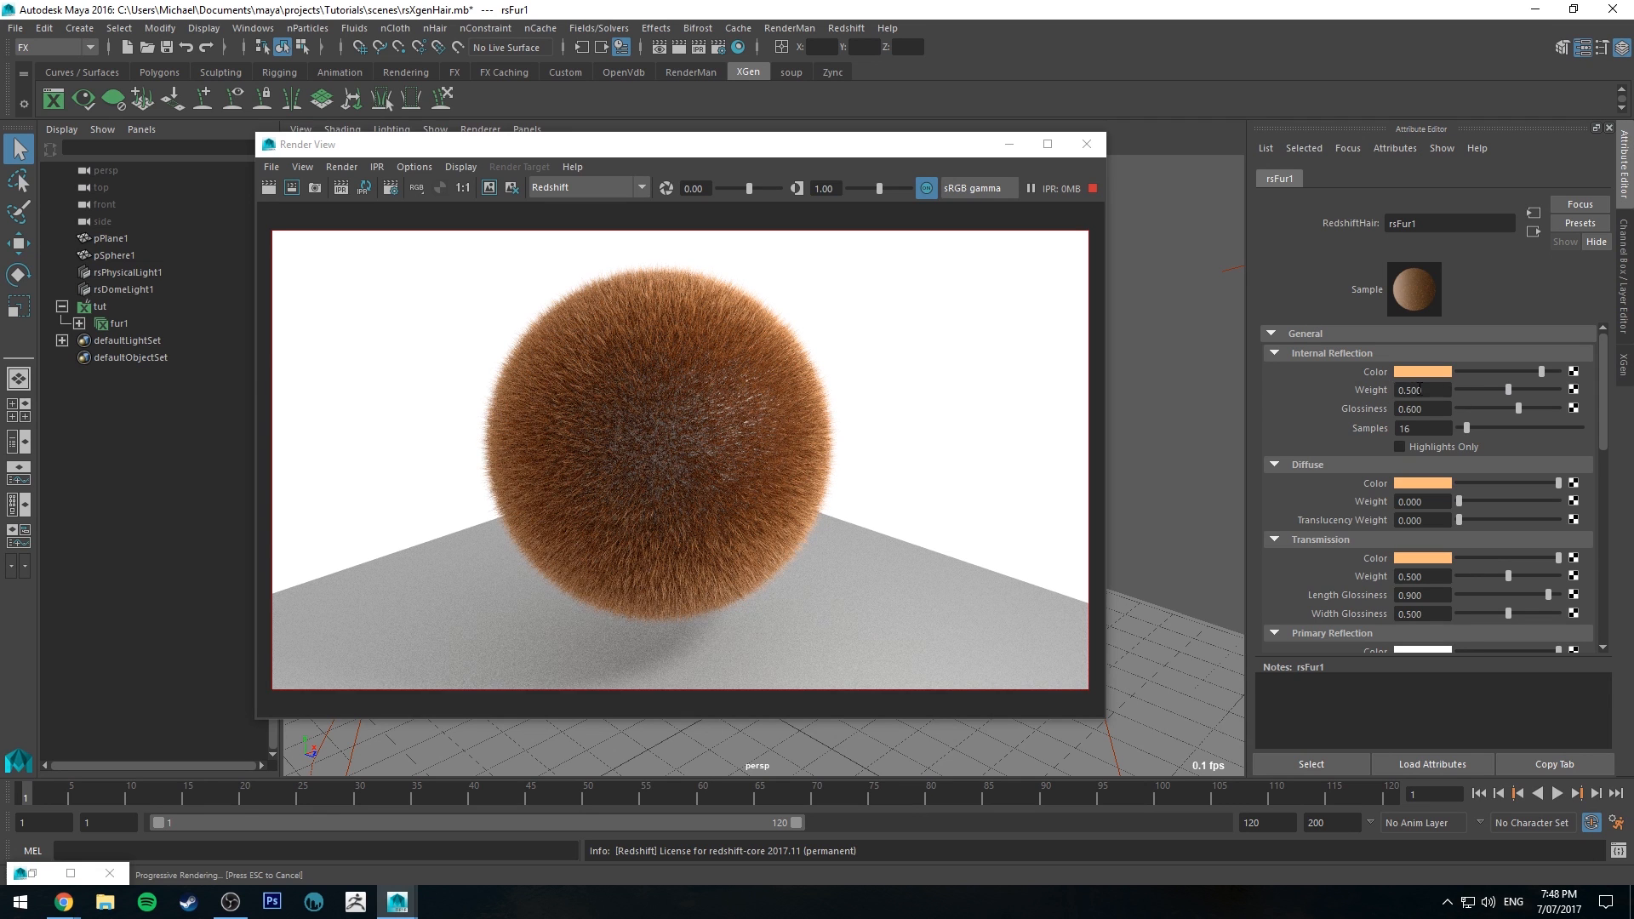
# Try an internal reflection weight of 1 on rsFur1, and set it back to 0.5
pyautogui.click(1346, 356)
pyautogui.click(1326, 356)
pyautogui.scroll(-1, 1307, 453)
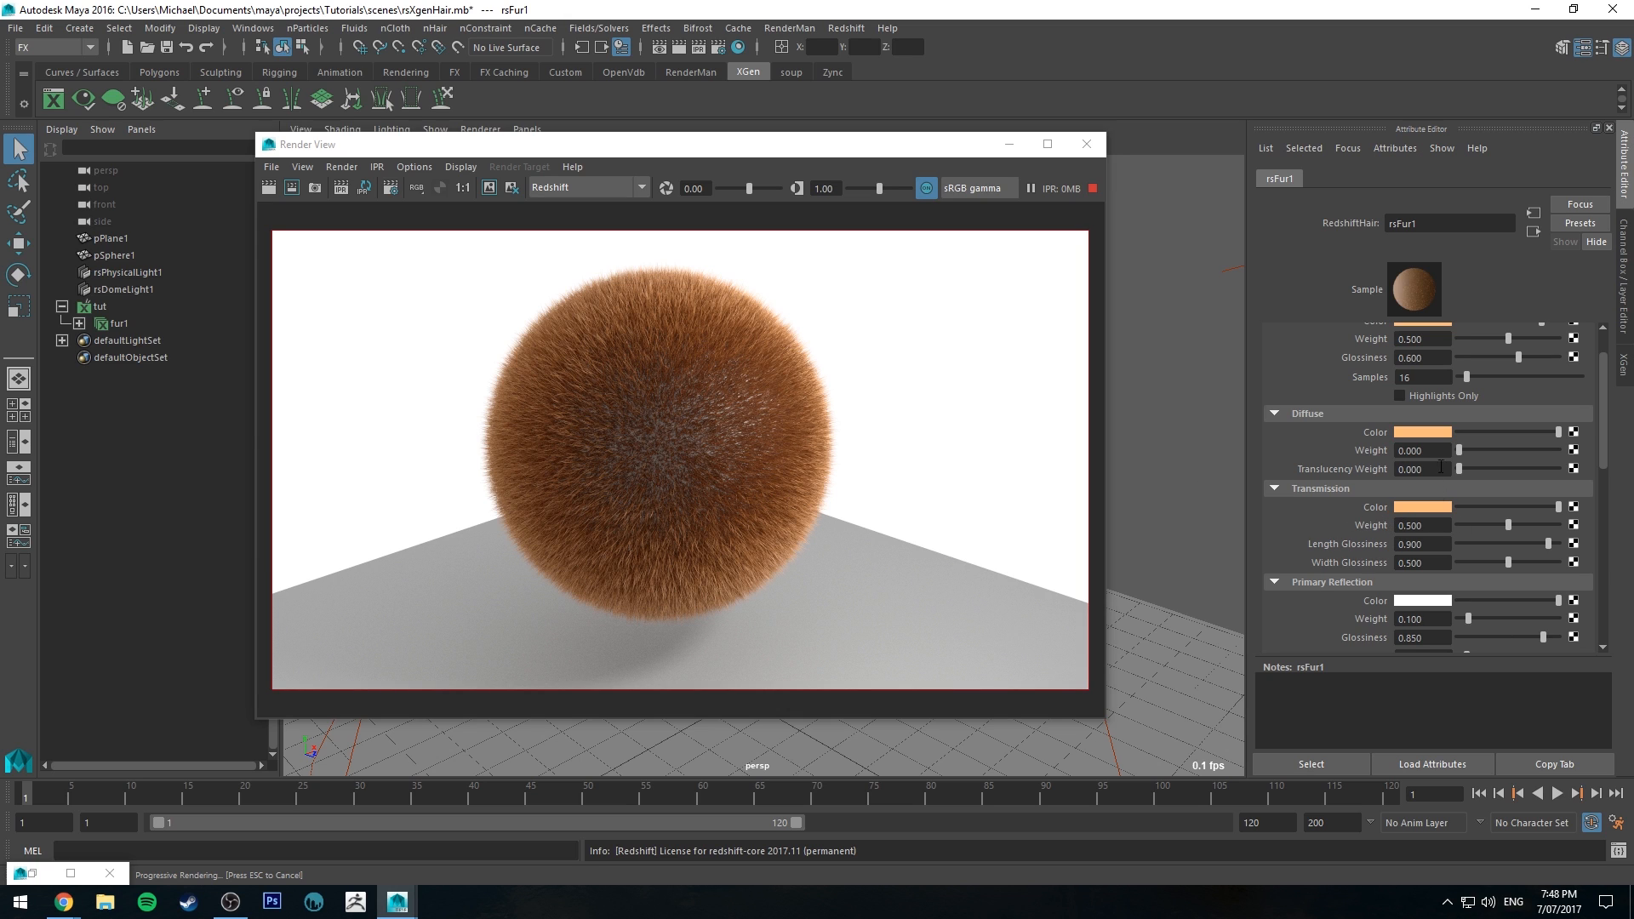
pyautogui.scroll(2, 1379, 532)
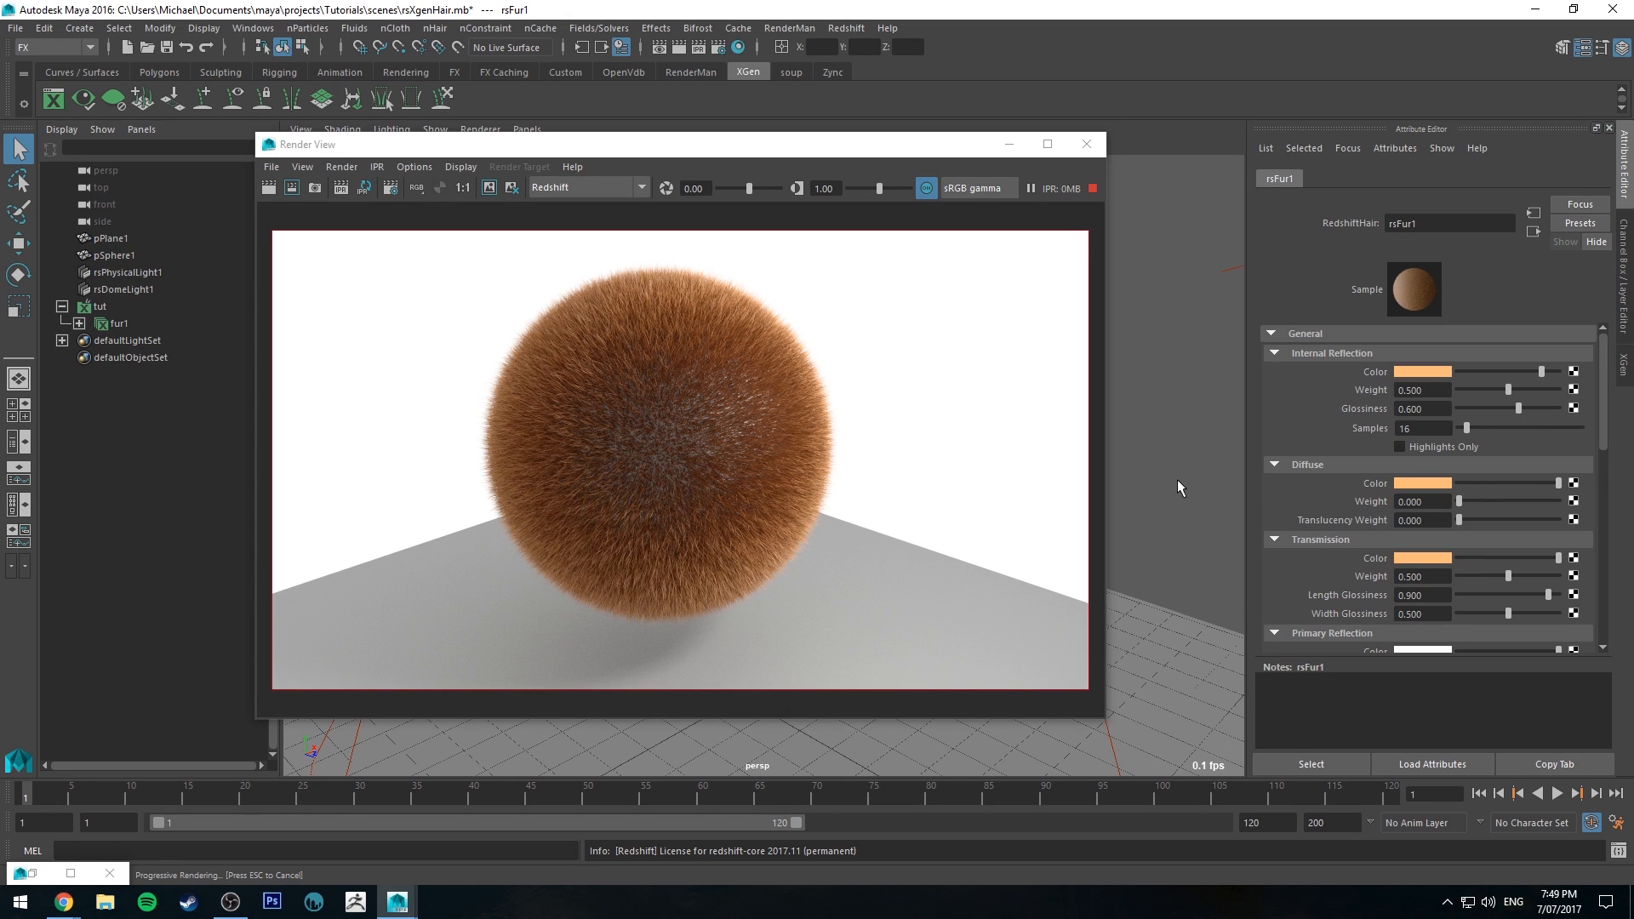
pyautogui.moveTo(1508, 390); pyautogui.dragTo(1536, 390)
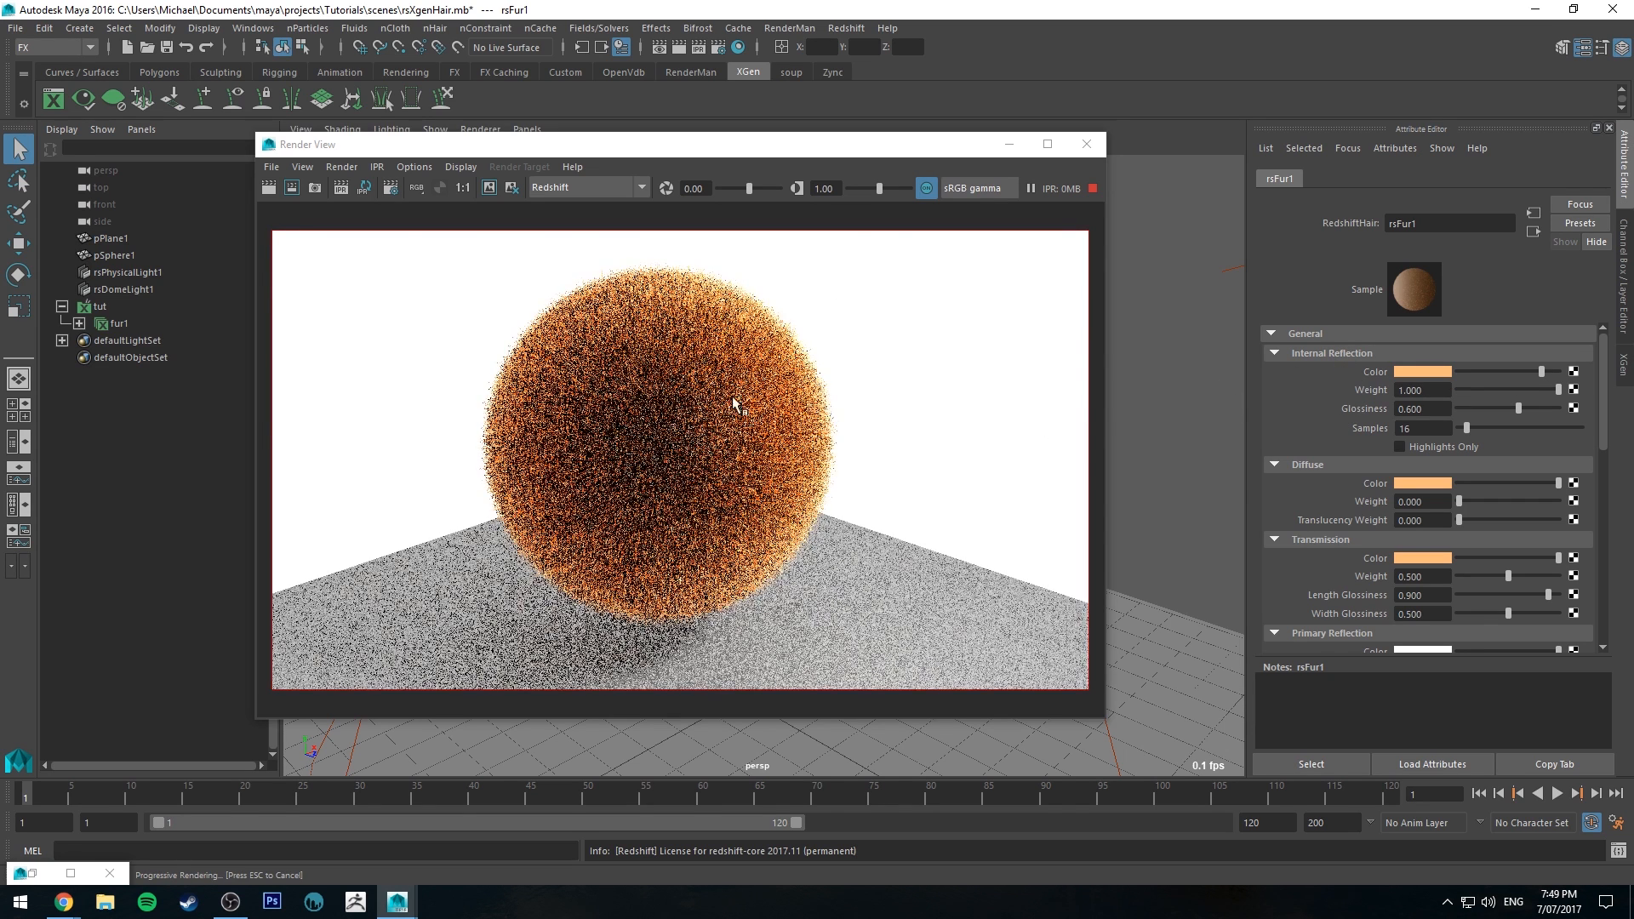
pyautogui.write('0.5')
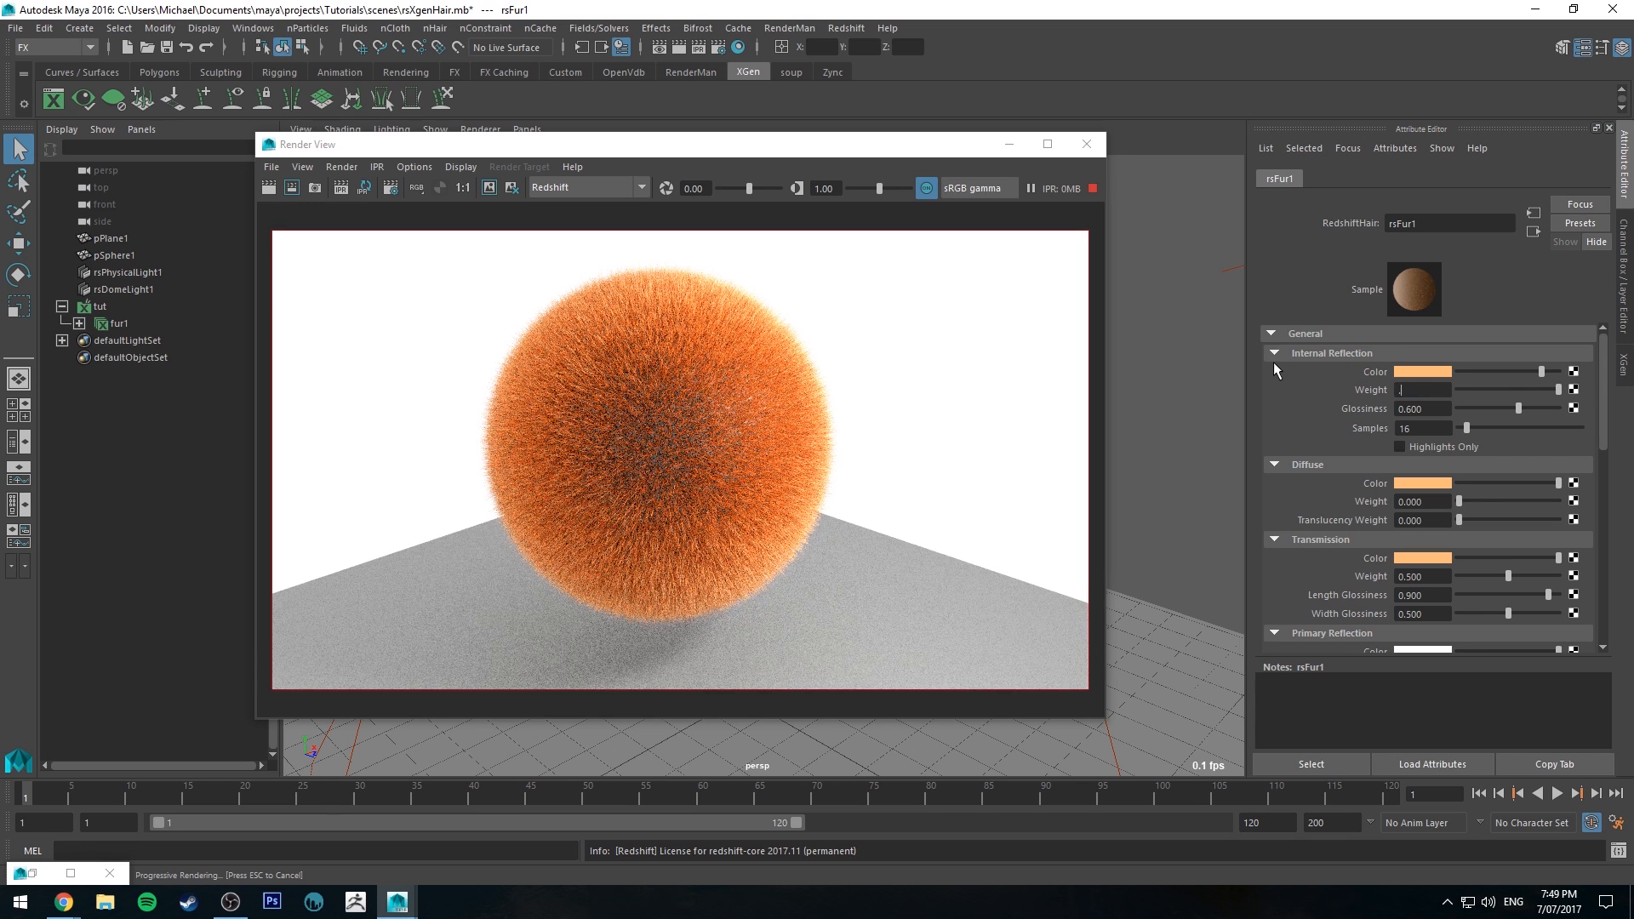
pyautogui.press('Return')
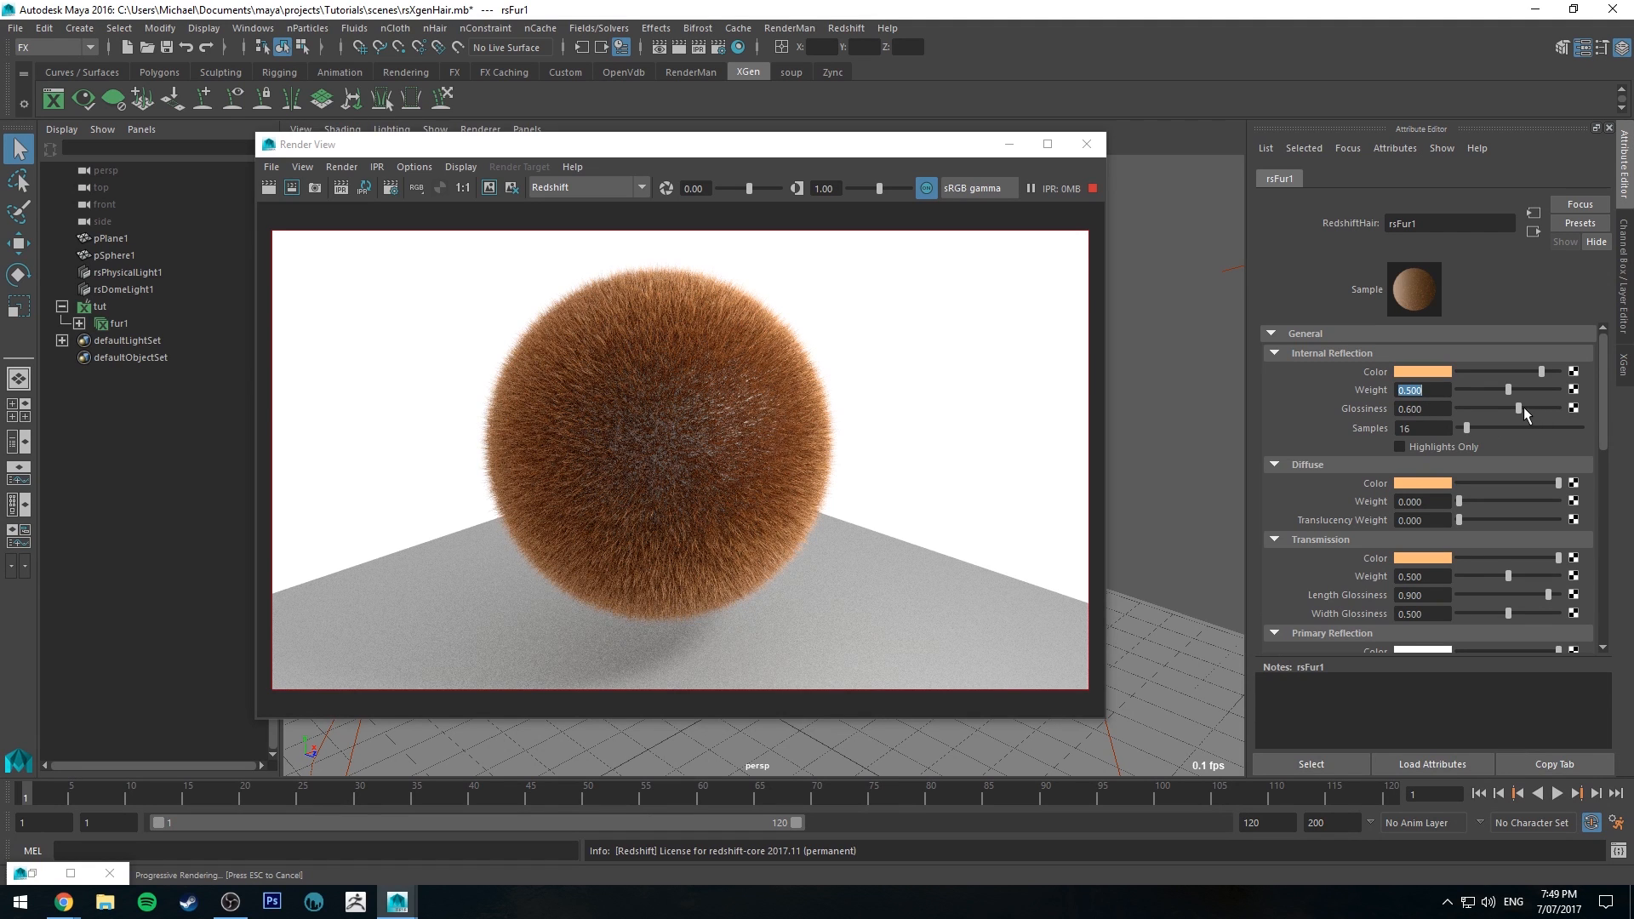
# Compare an internal reflection glossiness of 1 in the render, and set the glossiness to 0.5
pyautogui.moveTo(1520, 409); pyautogui.dragTo(1544, 410)
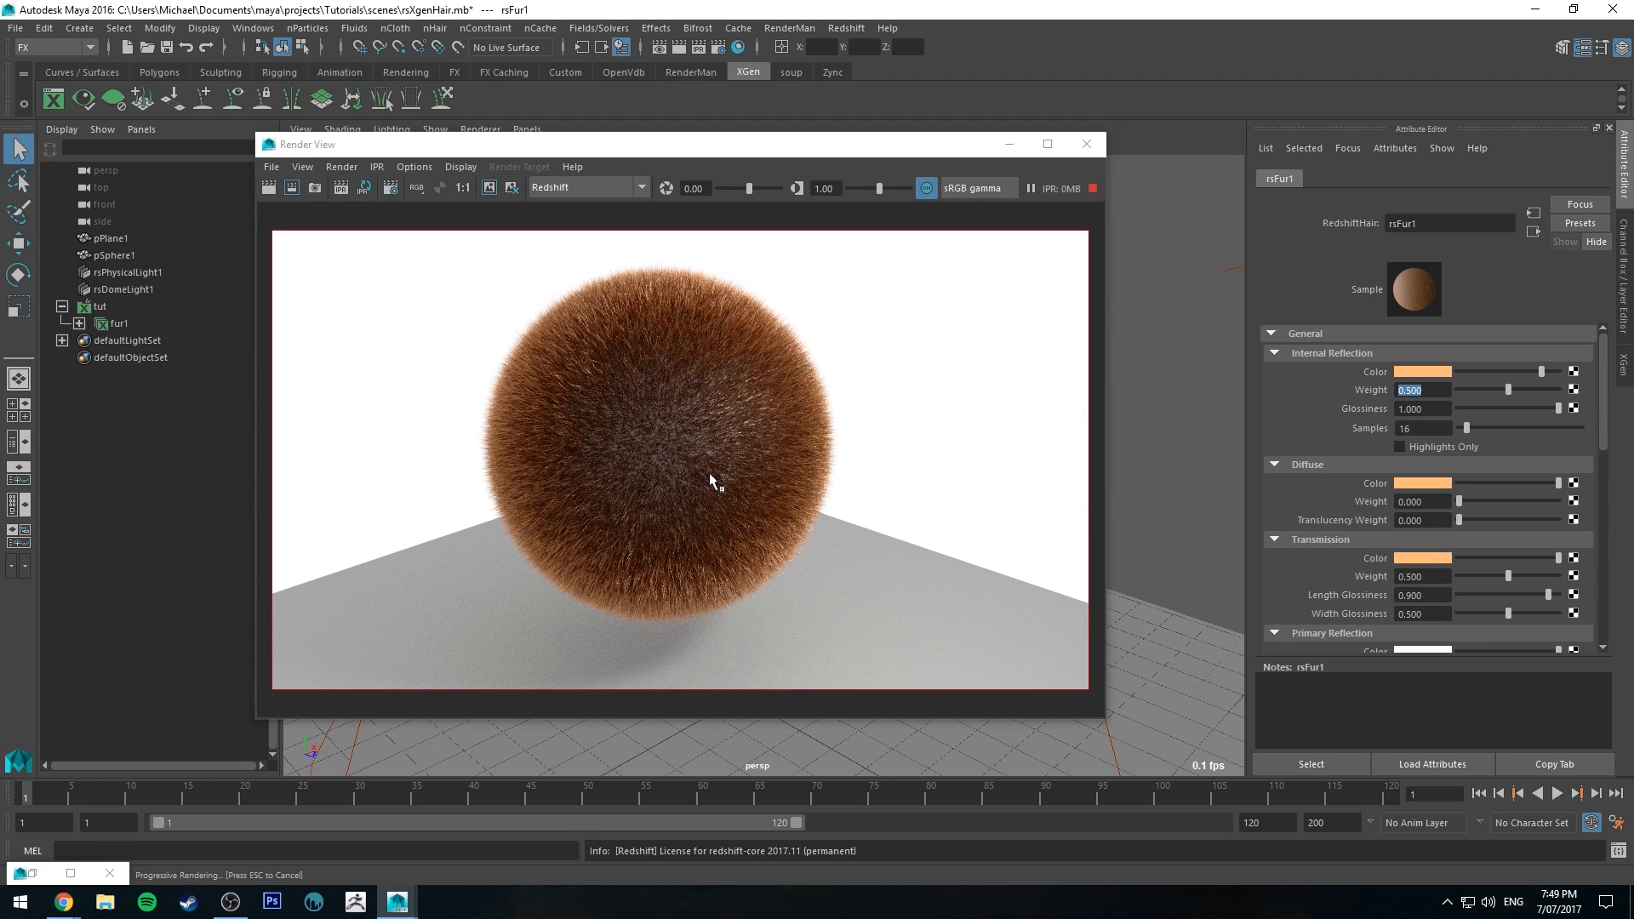
pyautogui.press('Tab')
pyautogui.write('0.5')
pyautogui.press('Return')
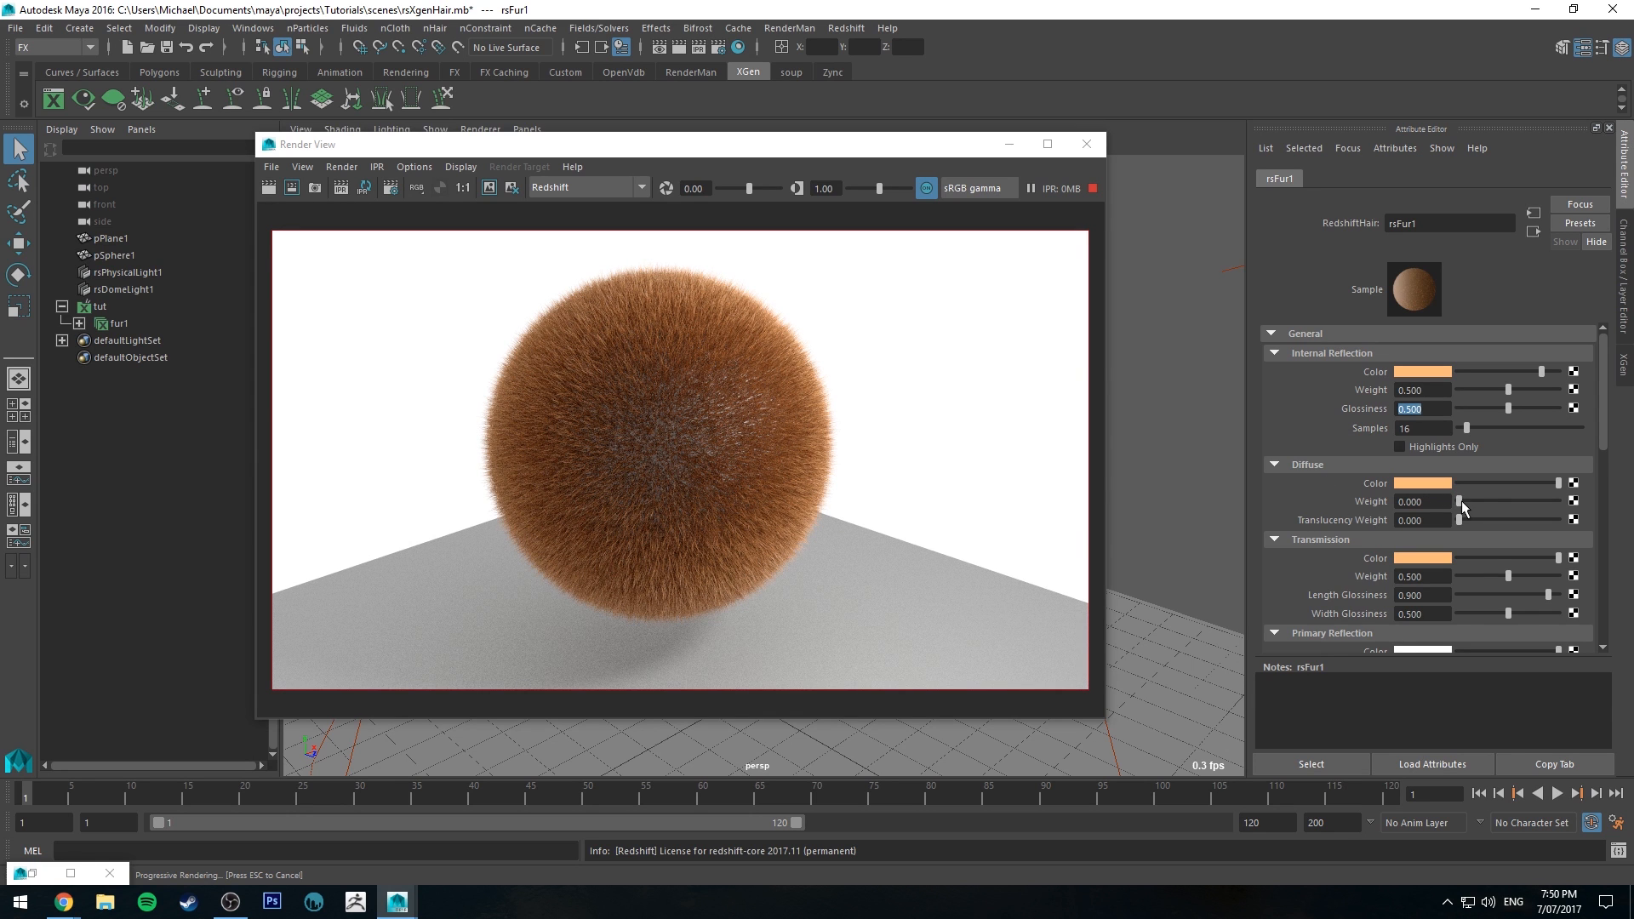
# Try a diffuse weight of about 0.6 with a raised translucency weight on rsFur1, and return both to 0
pyautogui.moveTo(1462, 501); pyautogui.dragTo(1519, 501)
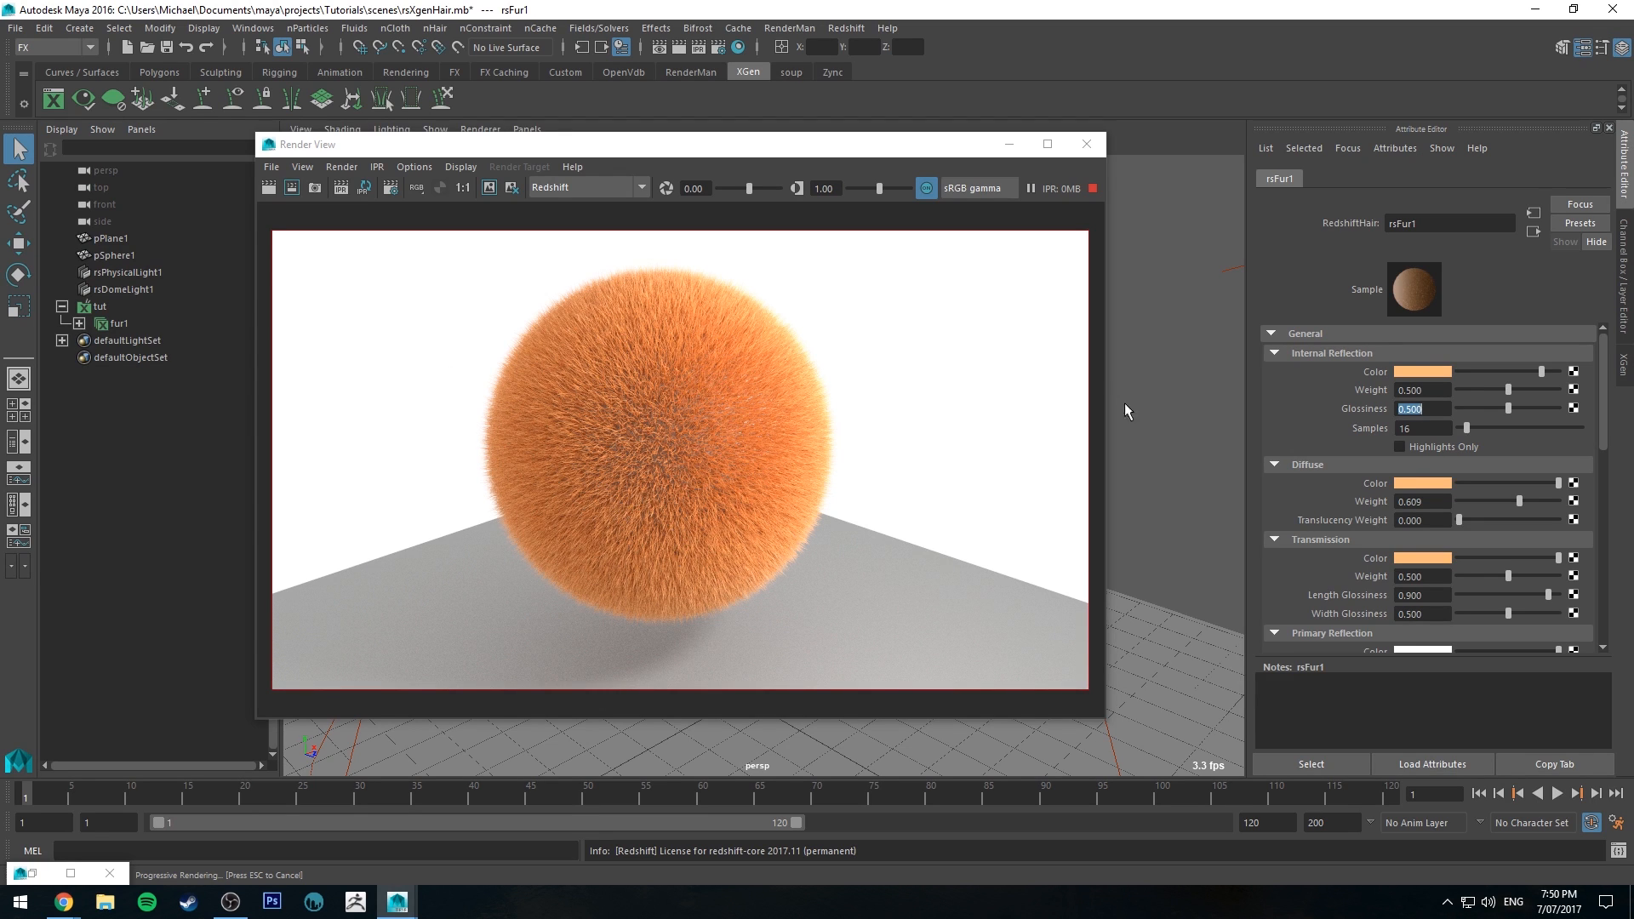
pyautogui.moveTo(1462, 519); pyautogui.dragTo(1599, 524)
pyautogui.click(1127, 381)
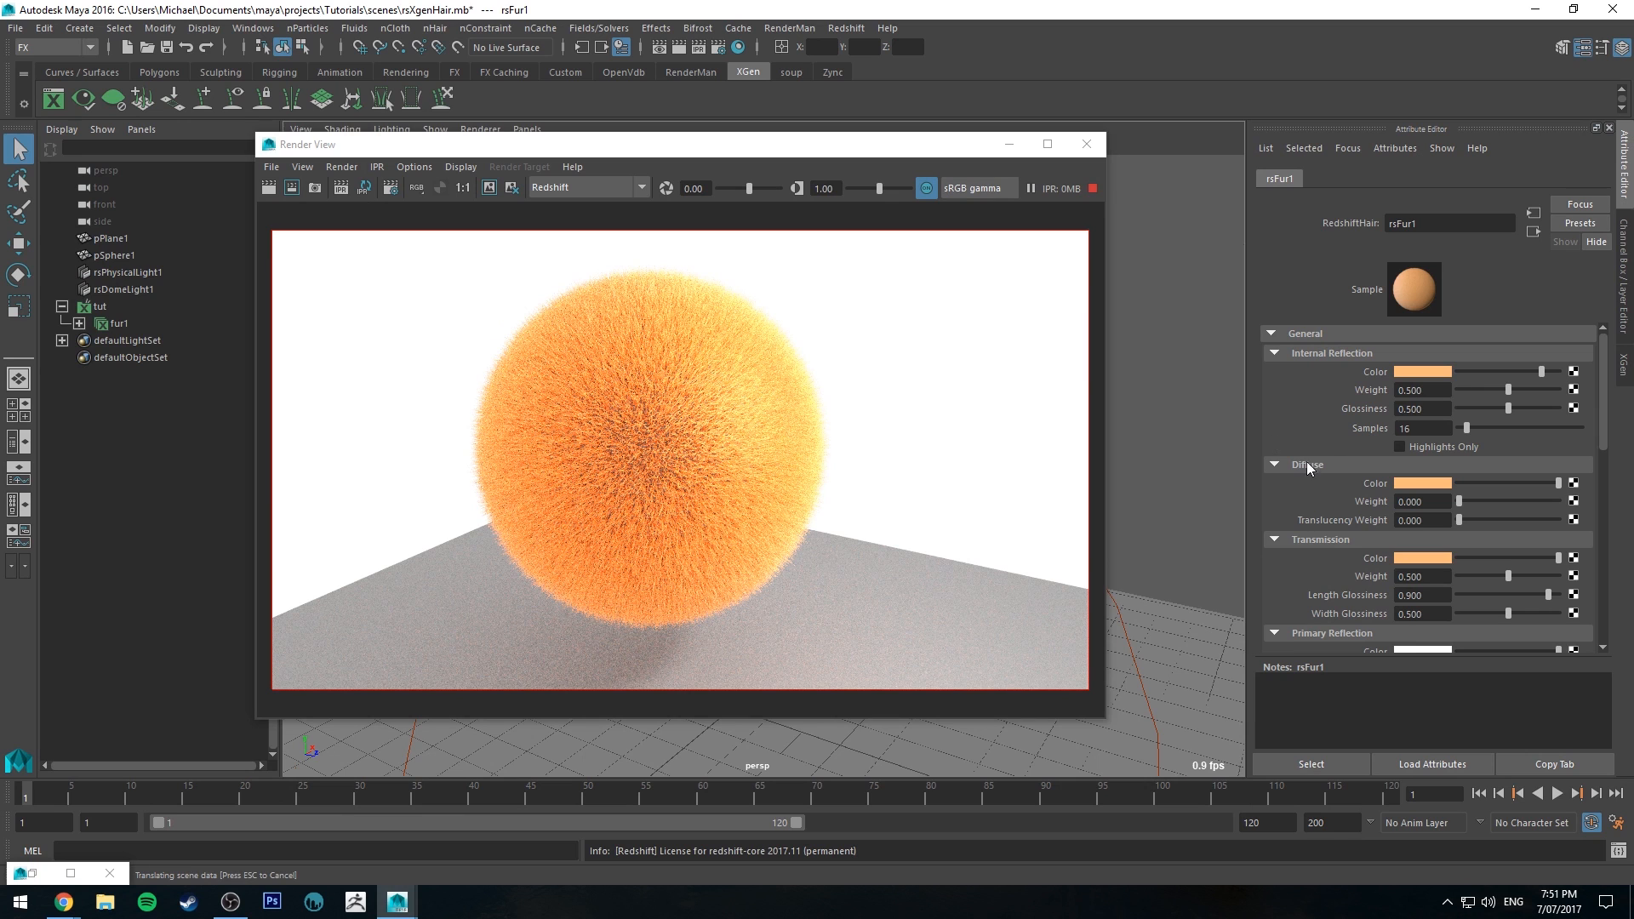
pyautogui.scroll(-2, 1365, 425)
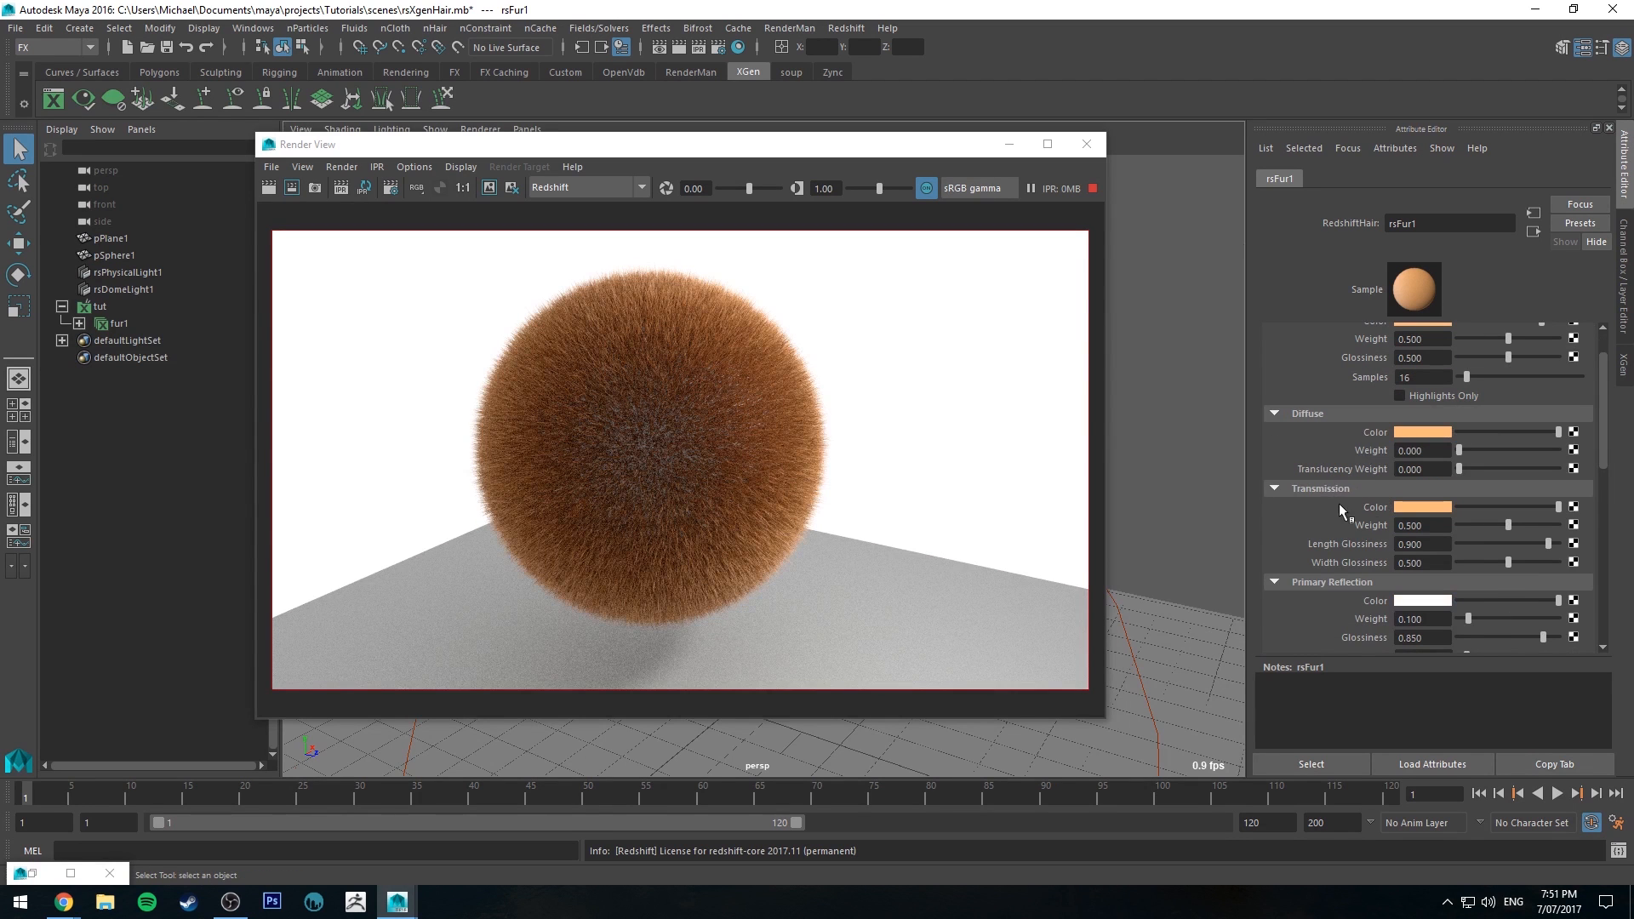
pyautogui.scroll(2, 1362, 510)
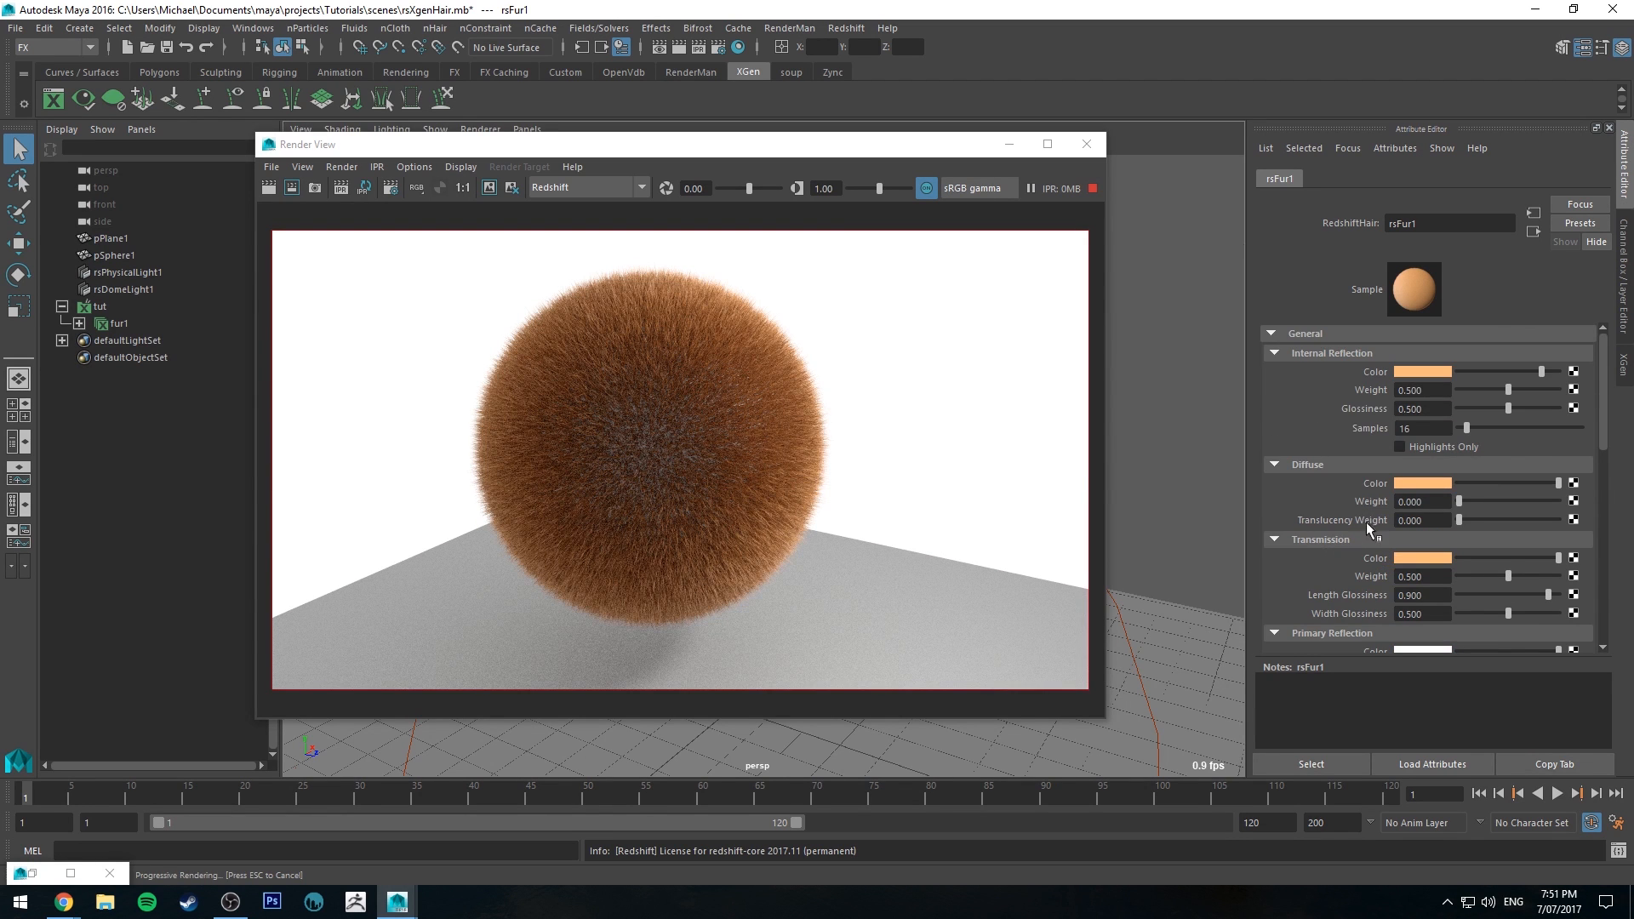
# Set rsFur1's transmission color to dark blue with a weight of 1, and check the fur's backlit edge in the render
pyautogui.click(1436, 555)
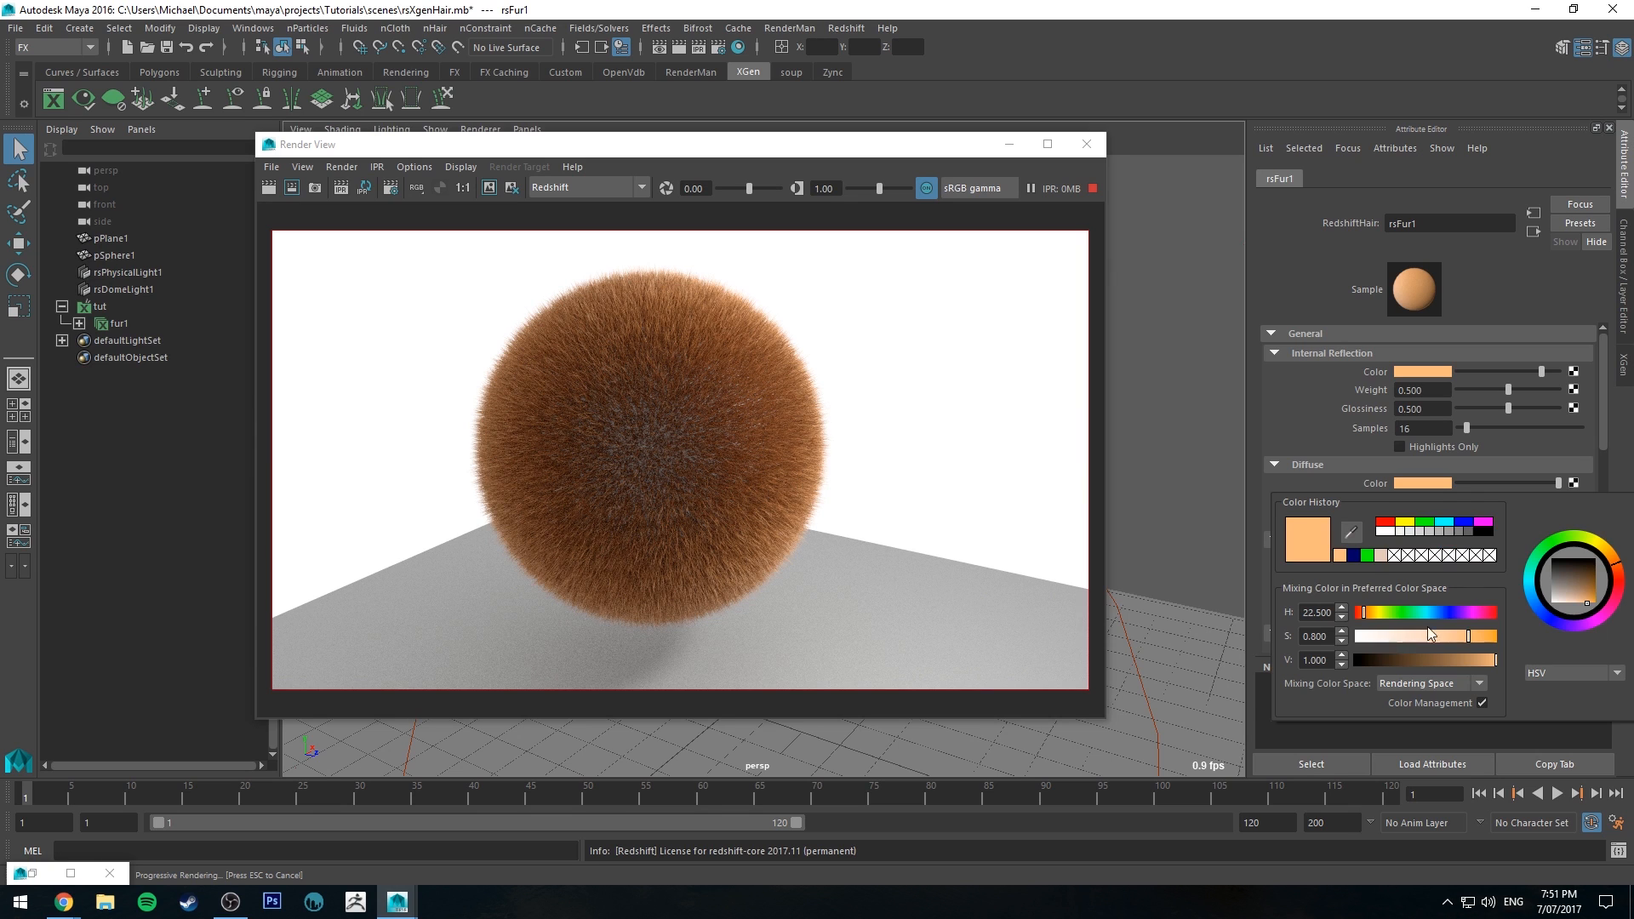
pyautogui.click(1326, 469)
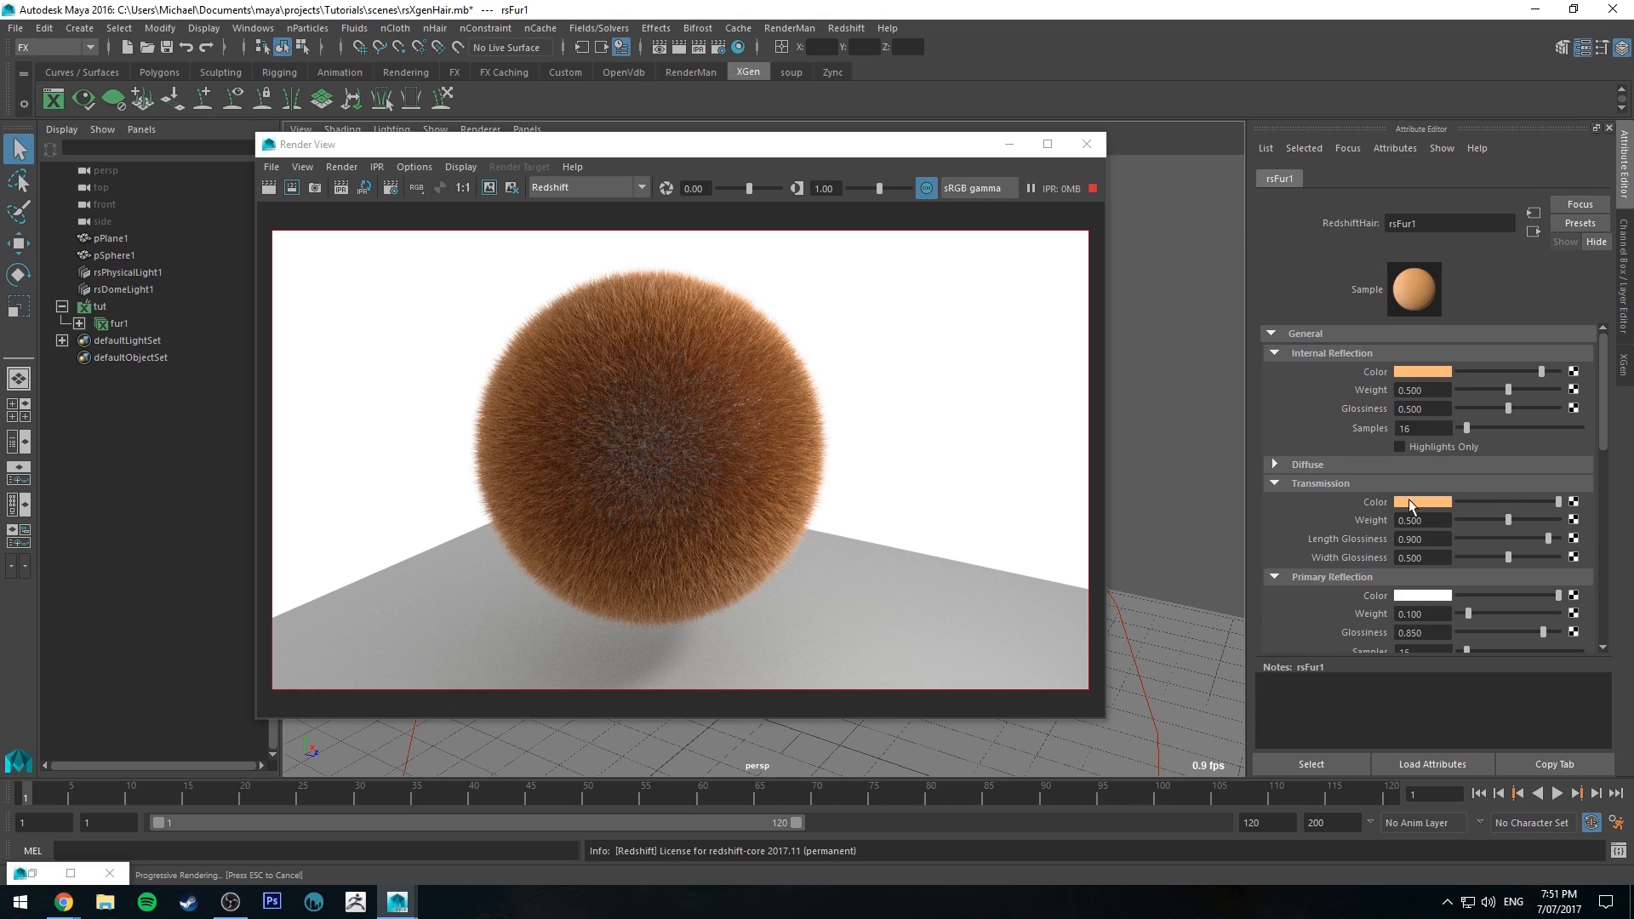
pyautogui.click(1408, 500)
pyautogui.click(1326, 490)
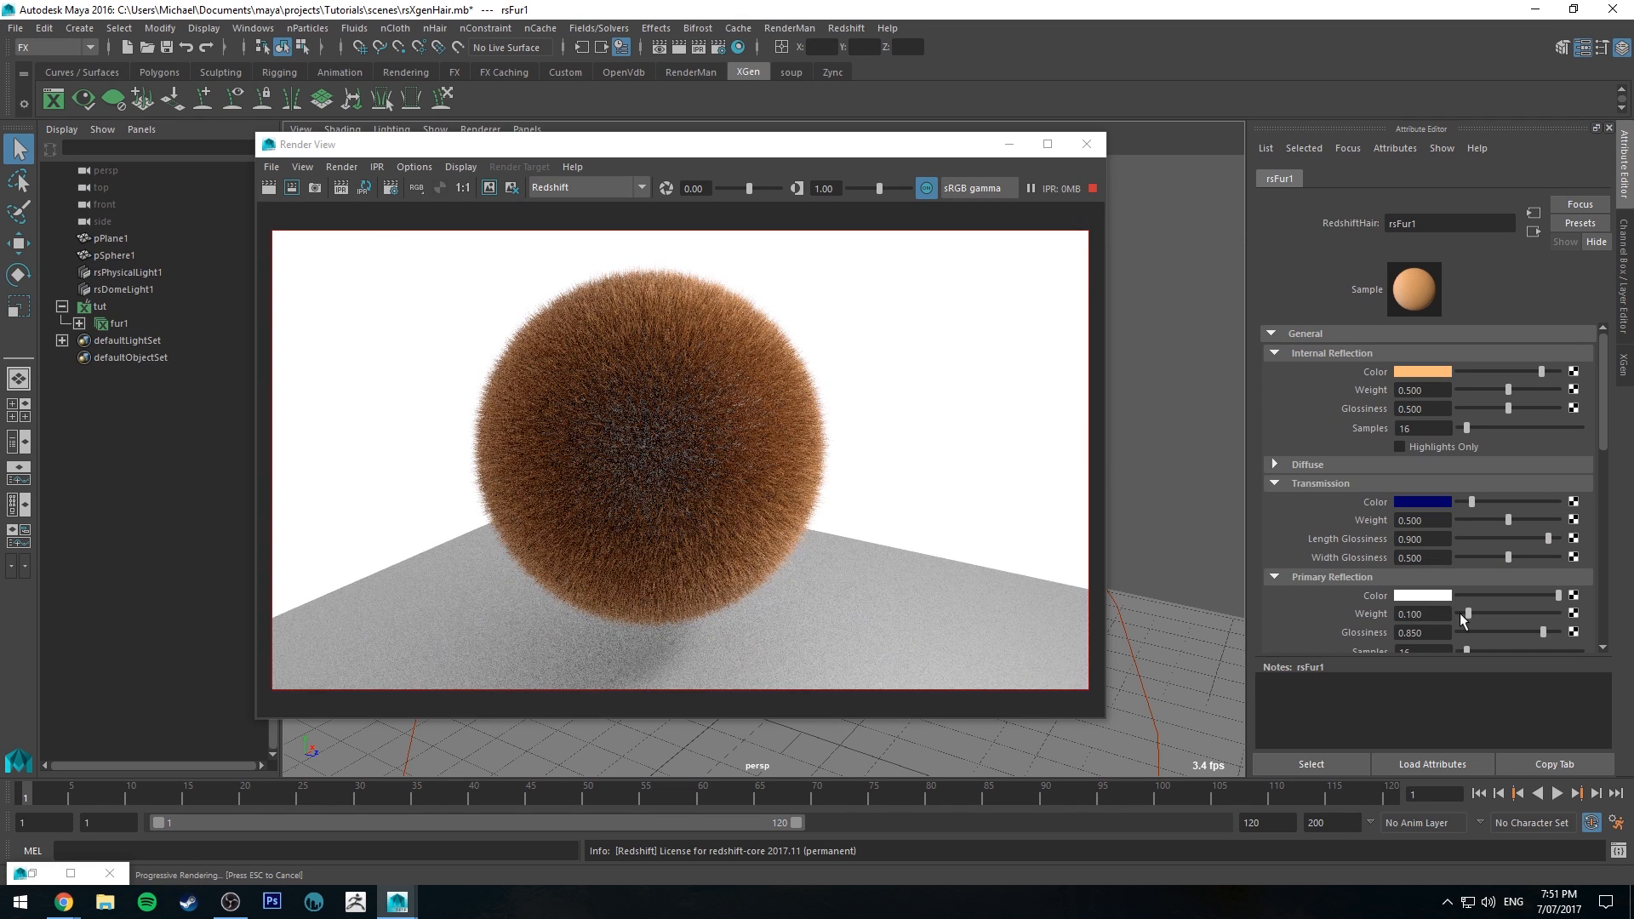
pyautogui.moveTo(1508, 520); pyautogui.dragTo(1588, 523)
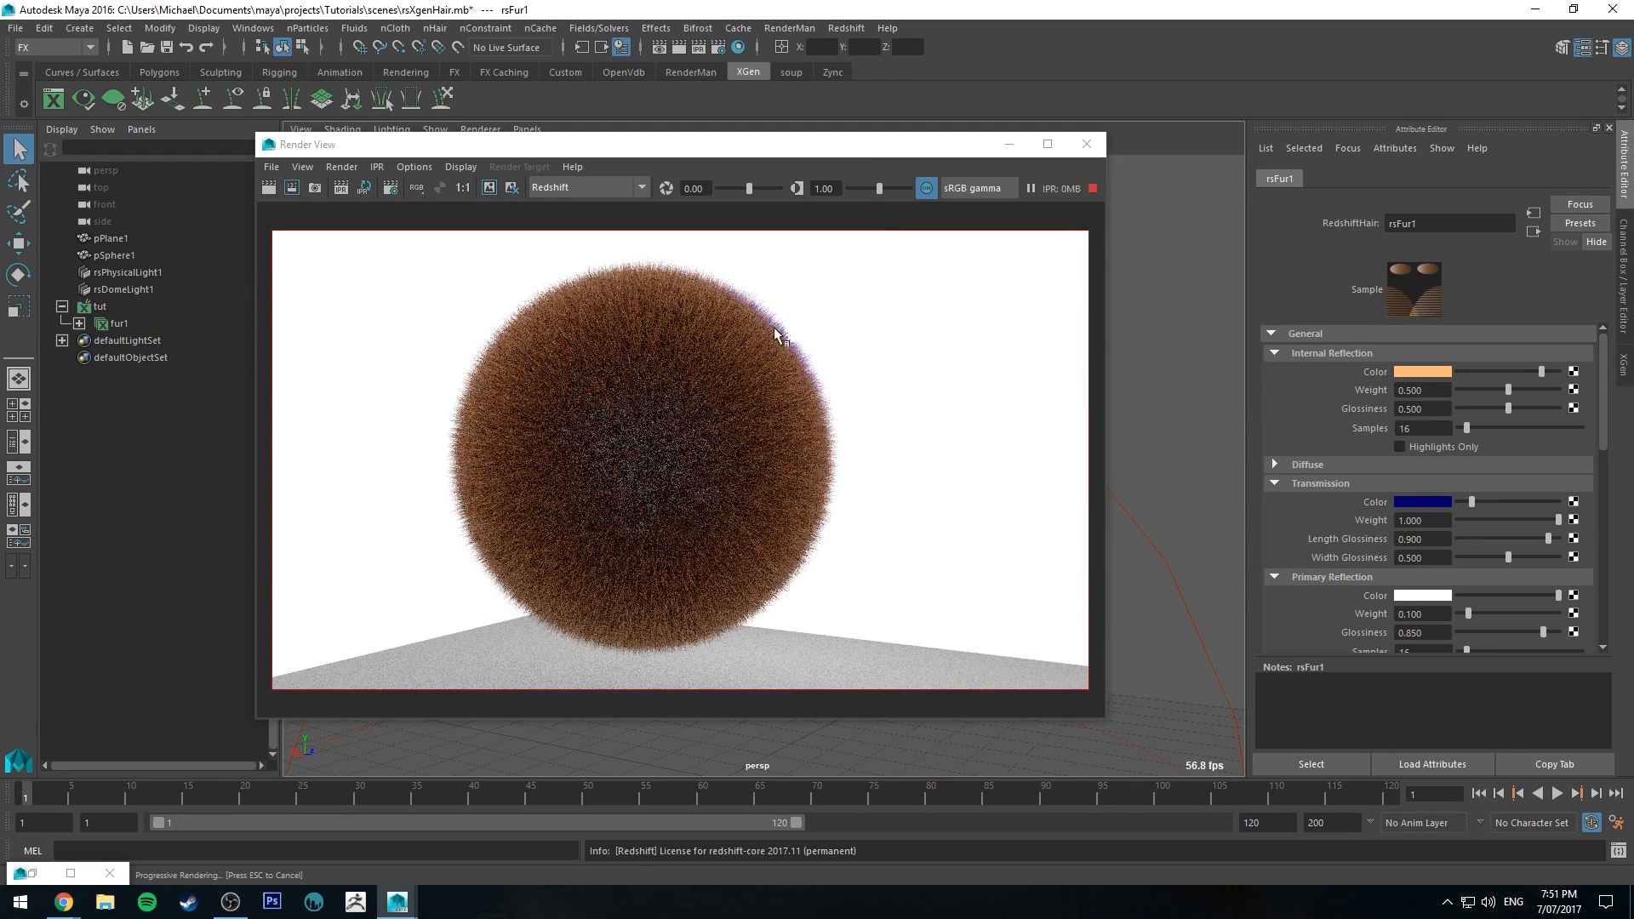
pyautogui.scroll(3, 774, 312)
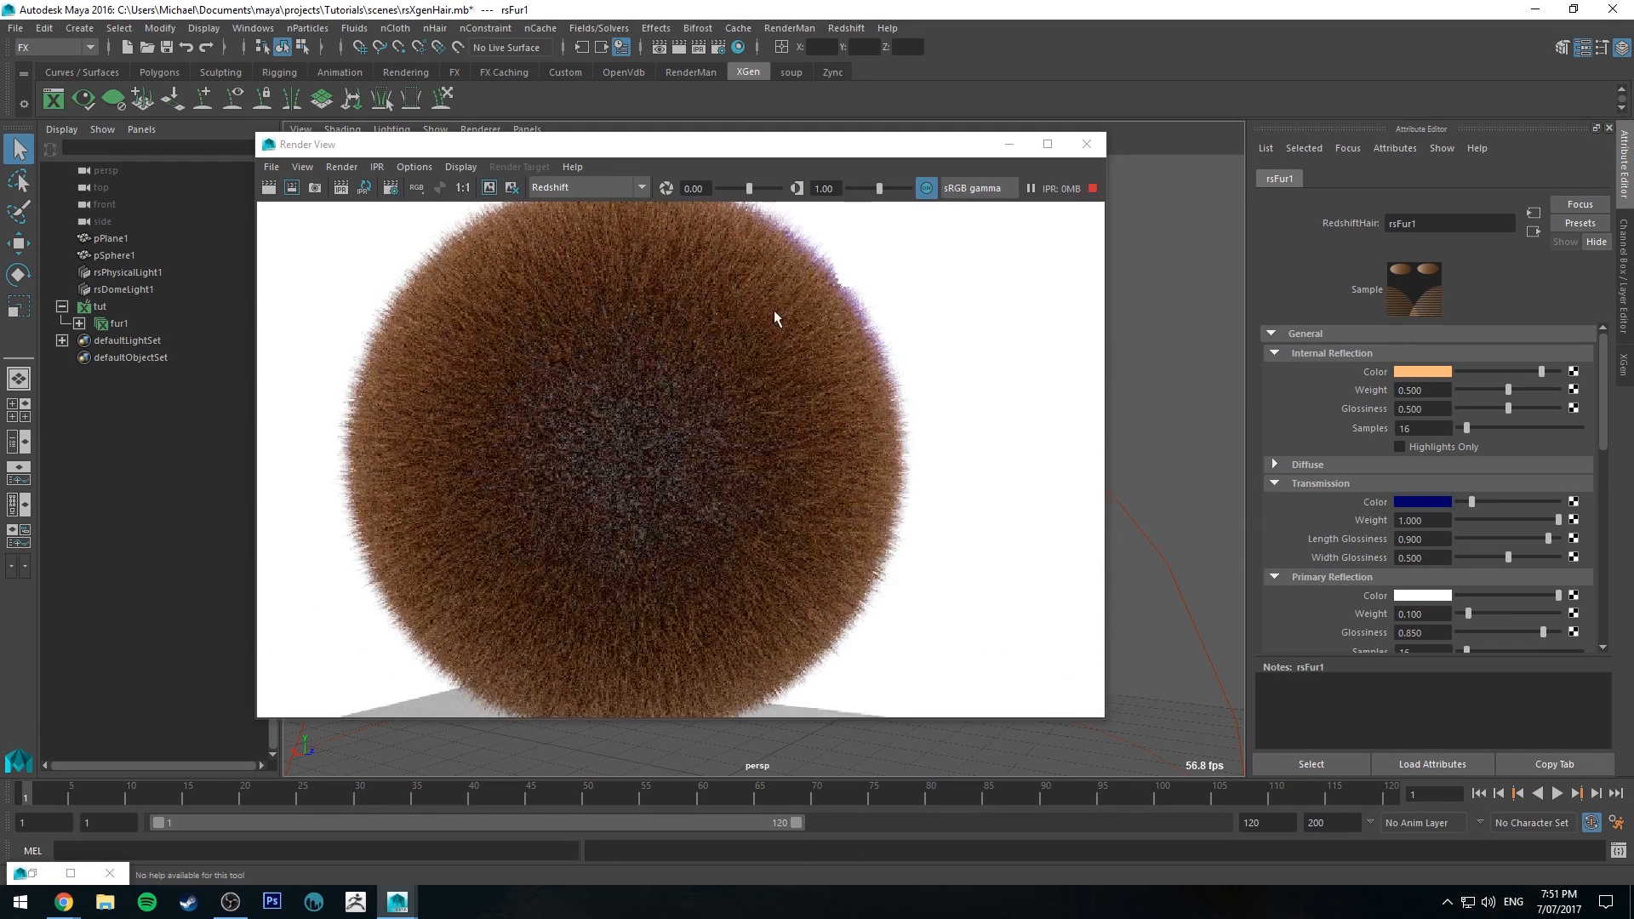
pyautogui.click(844, 285)
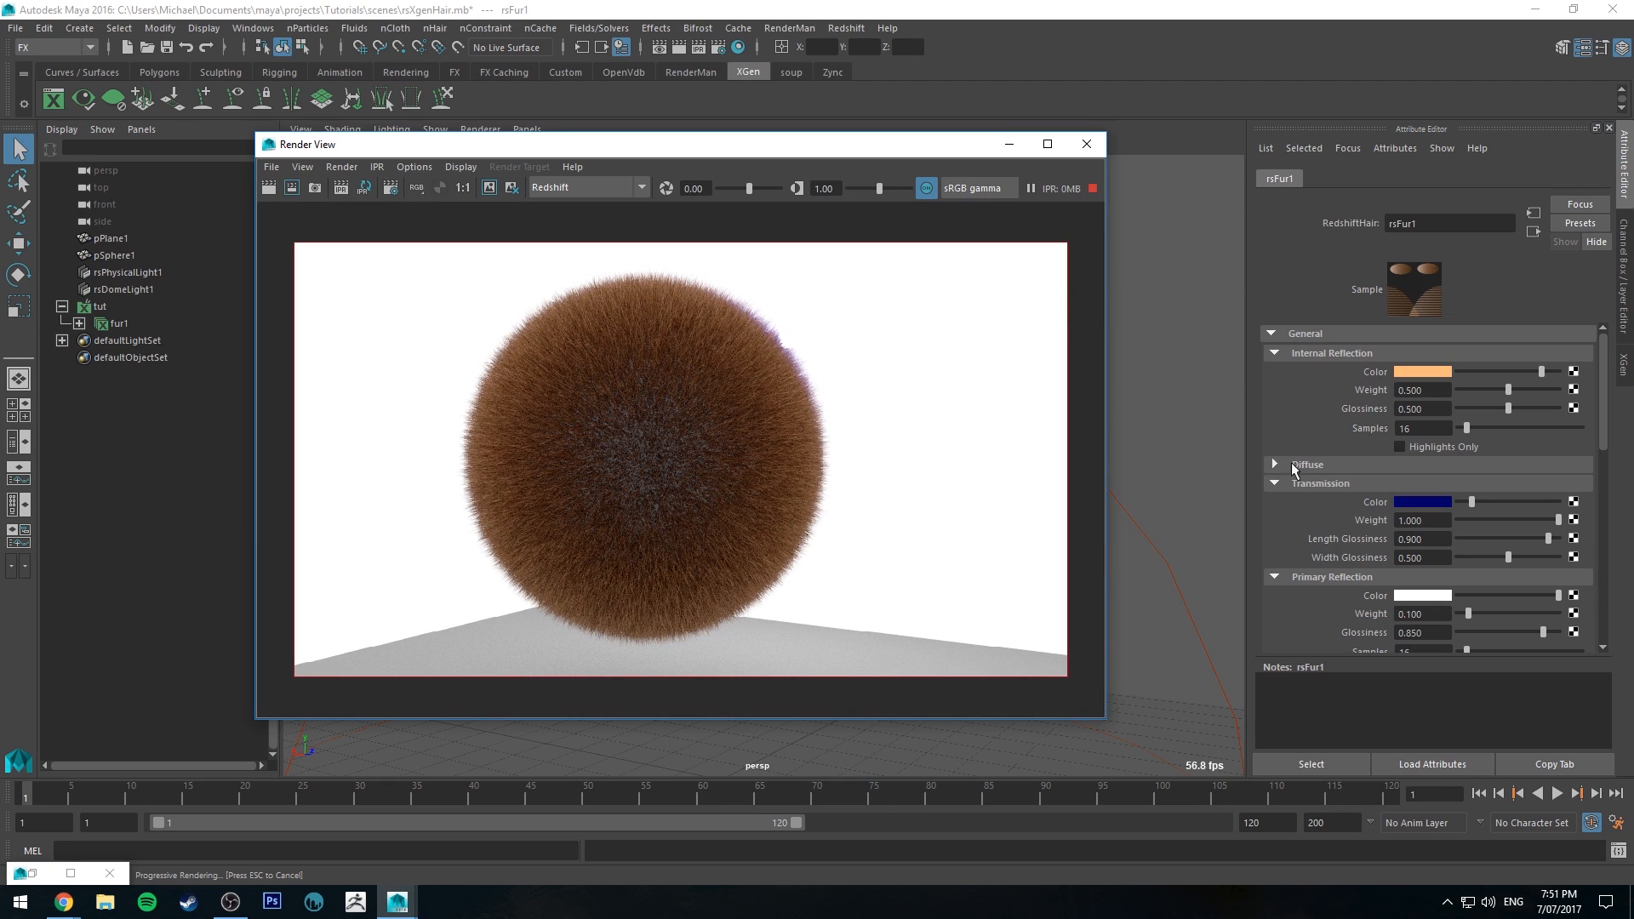
pyautogui.click(1204, 376)
pyautogui.keyDown('alt'); pyautogui.moveTo(1213, 392); pyautogui.dragTo(1334, 543); pyautogui.keyUp('alt')
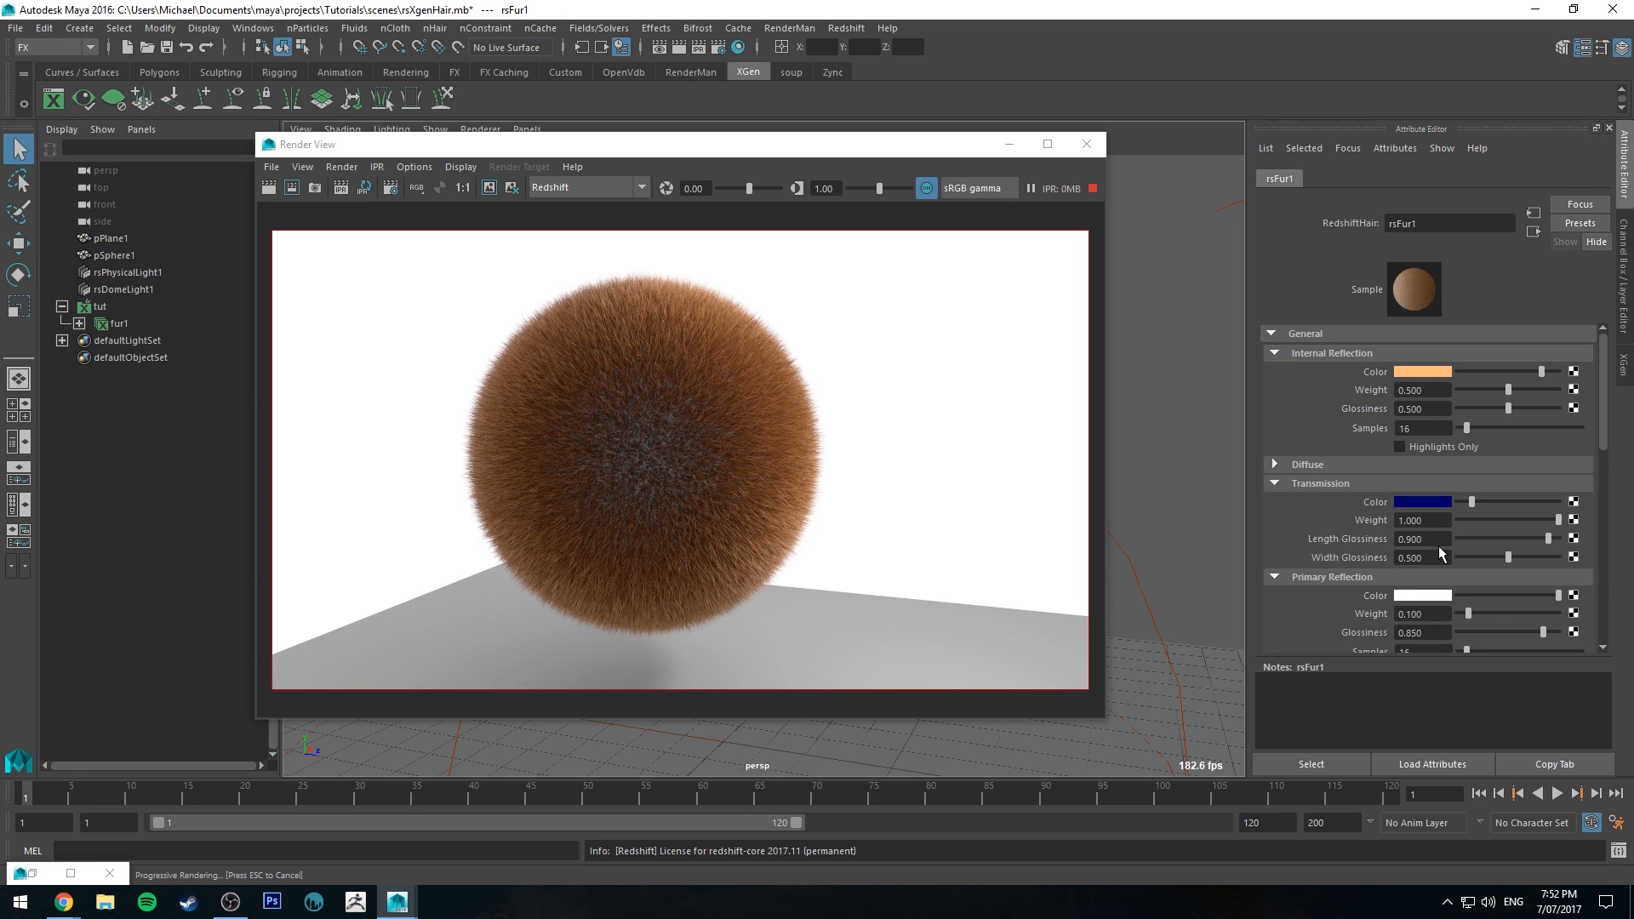
# Try a transmission width glossiness of 0.6 on rsFur1
pyautogui.press('Return')
pyautogui.press('Tab')
pyautogui.write('.6')
pyautogui.press('Return')
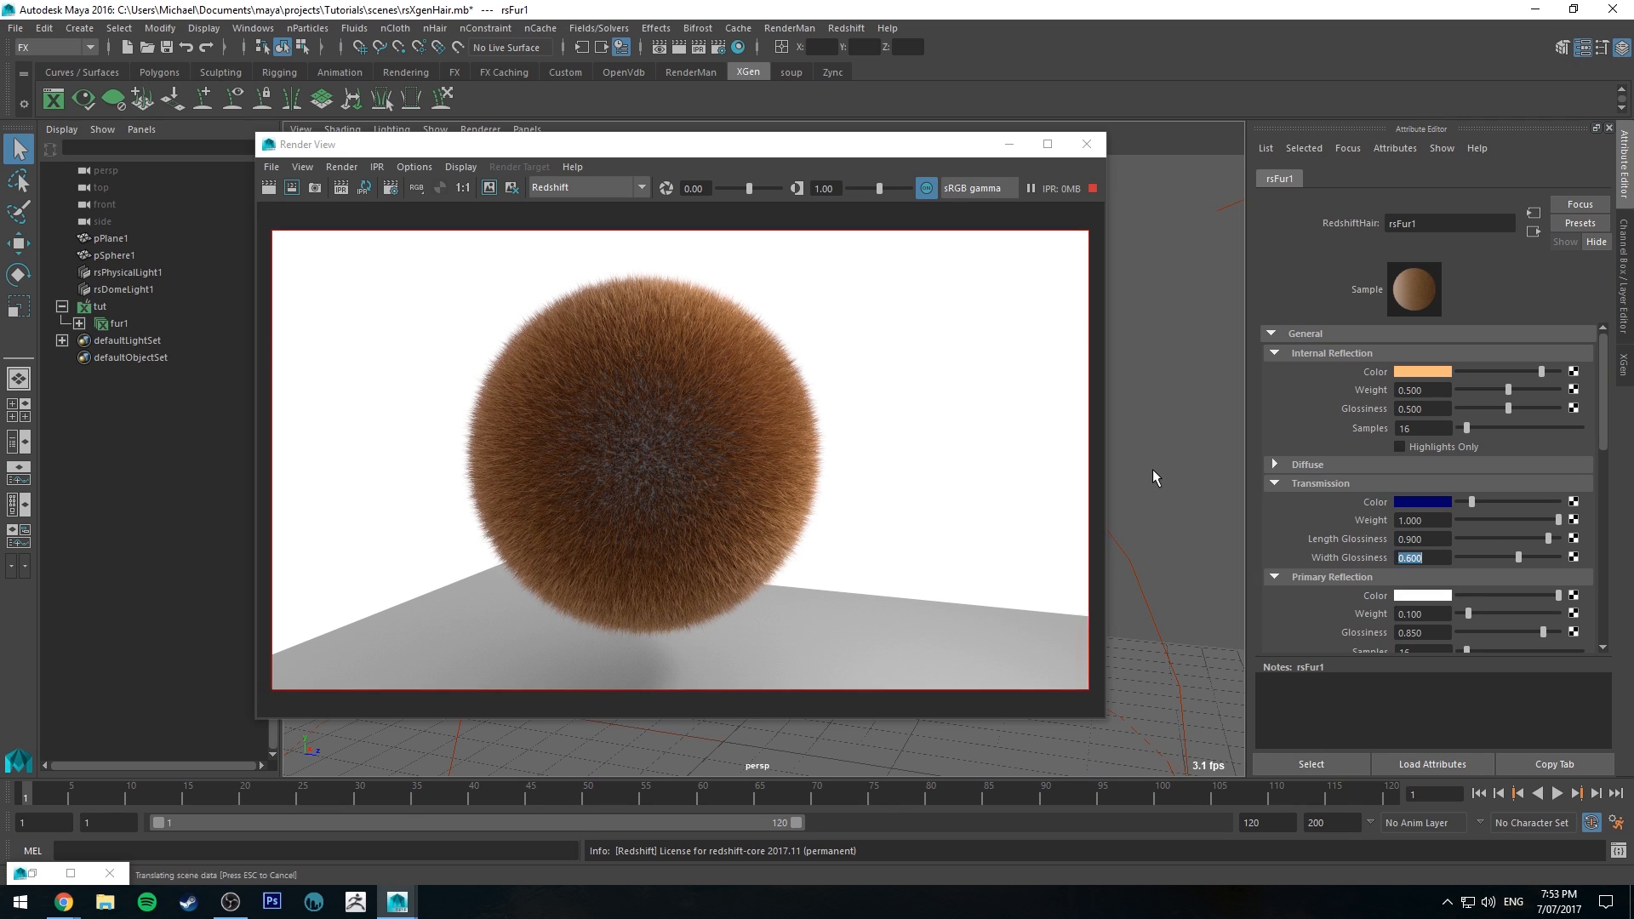
# Try a transmission length glossiness of 1, and restore length glossiness to 0.9 and width glossiness to 0.5
pyautogui.click(1550, 539)
pyautogui.moveTo(1551, 539); pyautogui.dragTo(1566, 539)
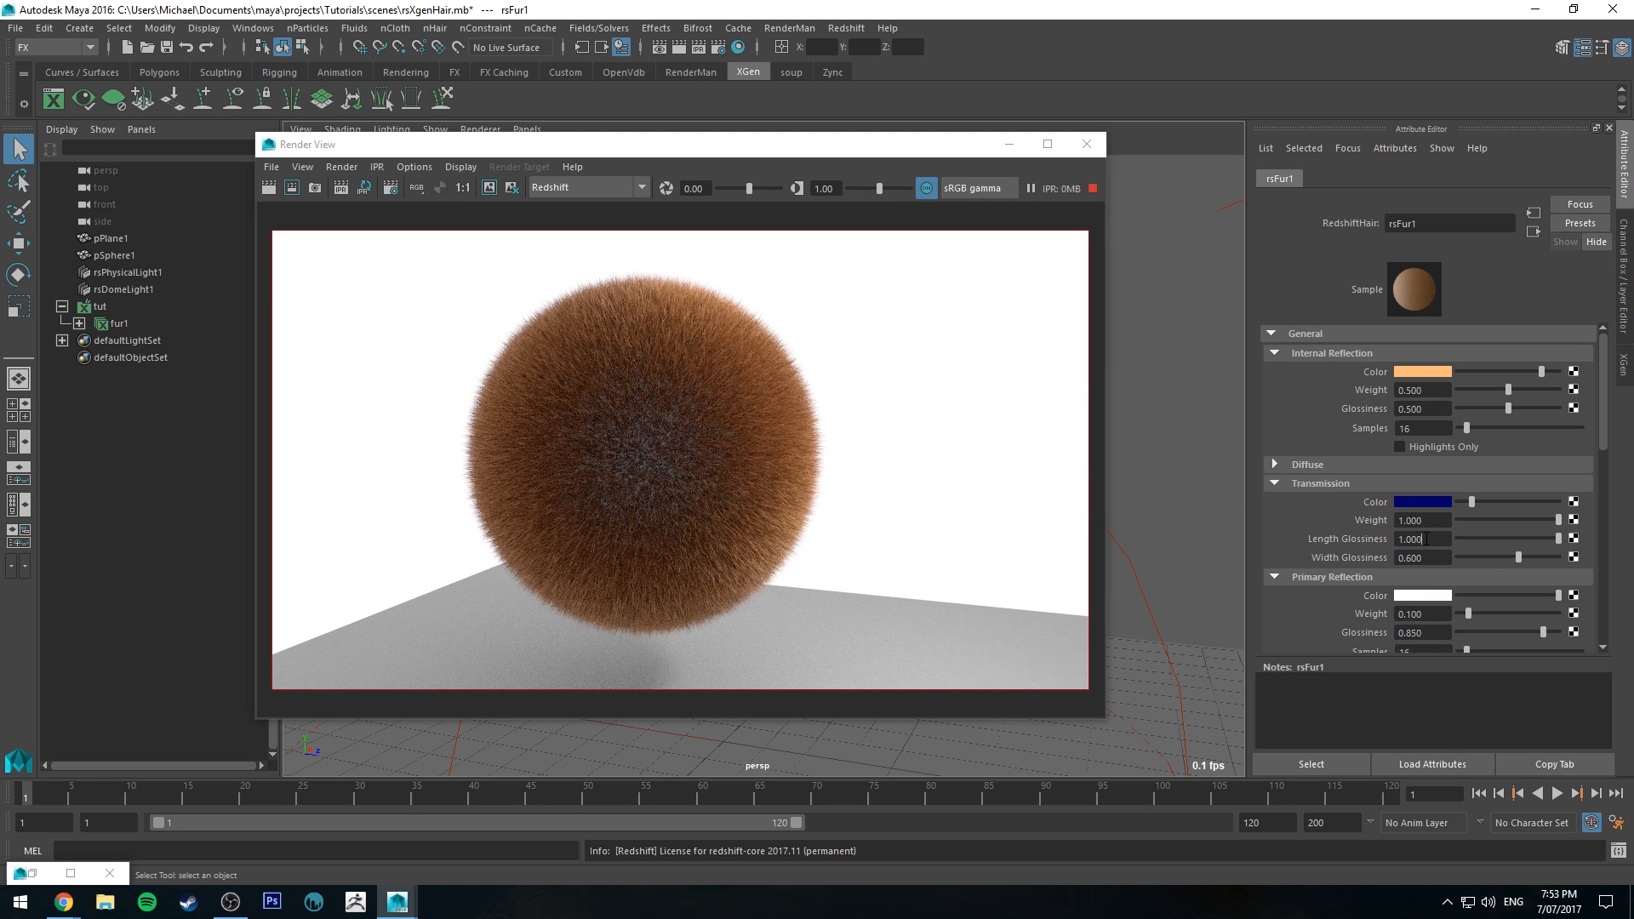
pyautogui.moveTo(1425, 538); pyautogui.dragTo(1203, 478)
pyautogui.write('.9')
pyautogui.press('Return')
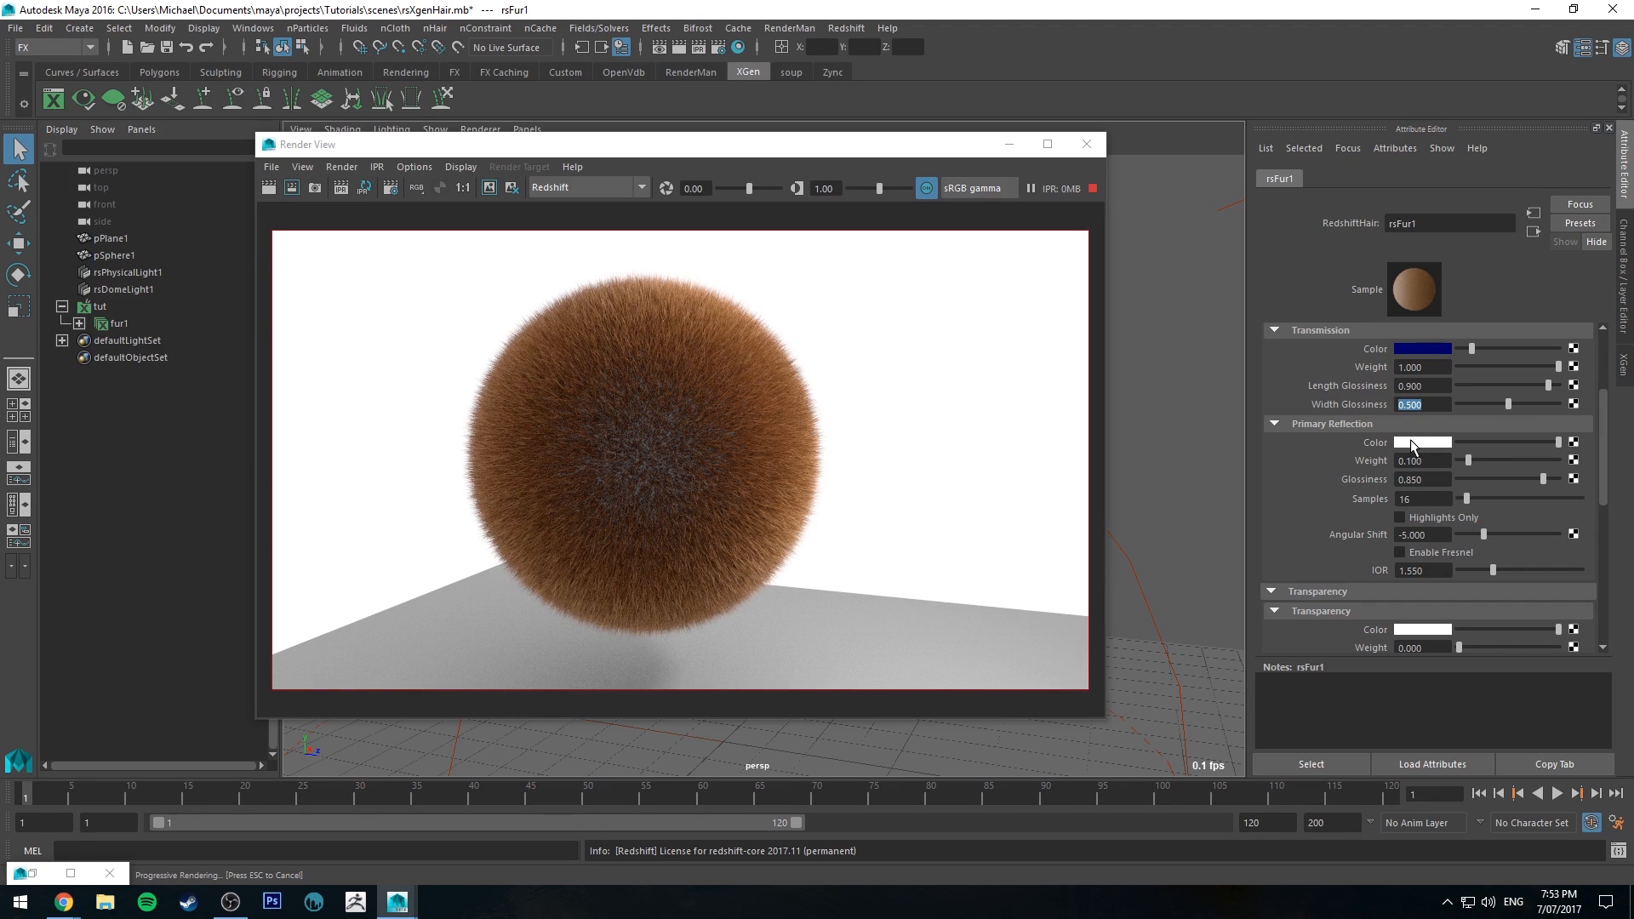
# Try a red primary reflection color with a weight of 1, and return to white with a weight of 0.1
pyautogui.click(1412, 445)
pyautogui.click(1350, 398)
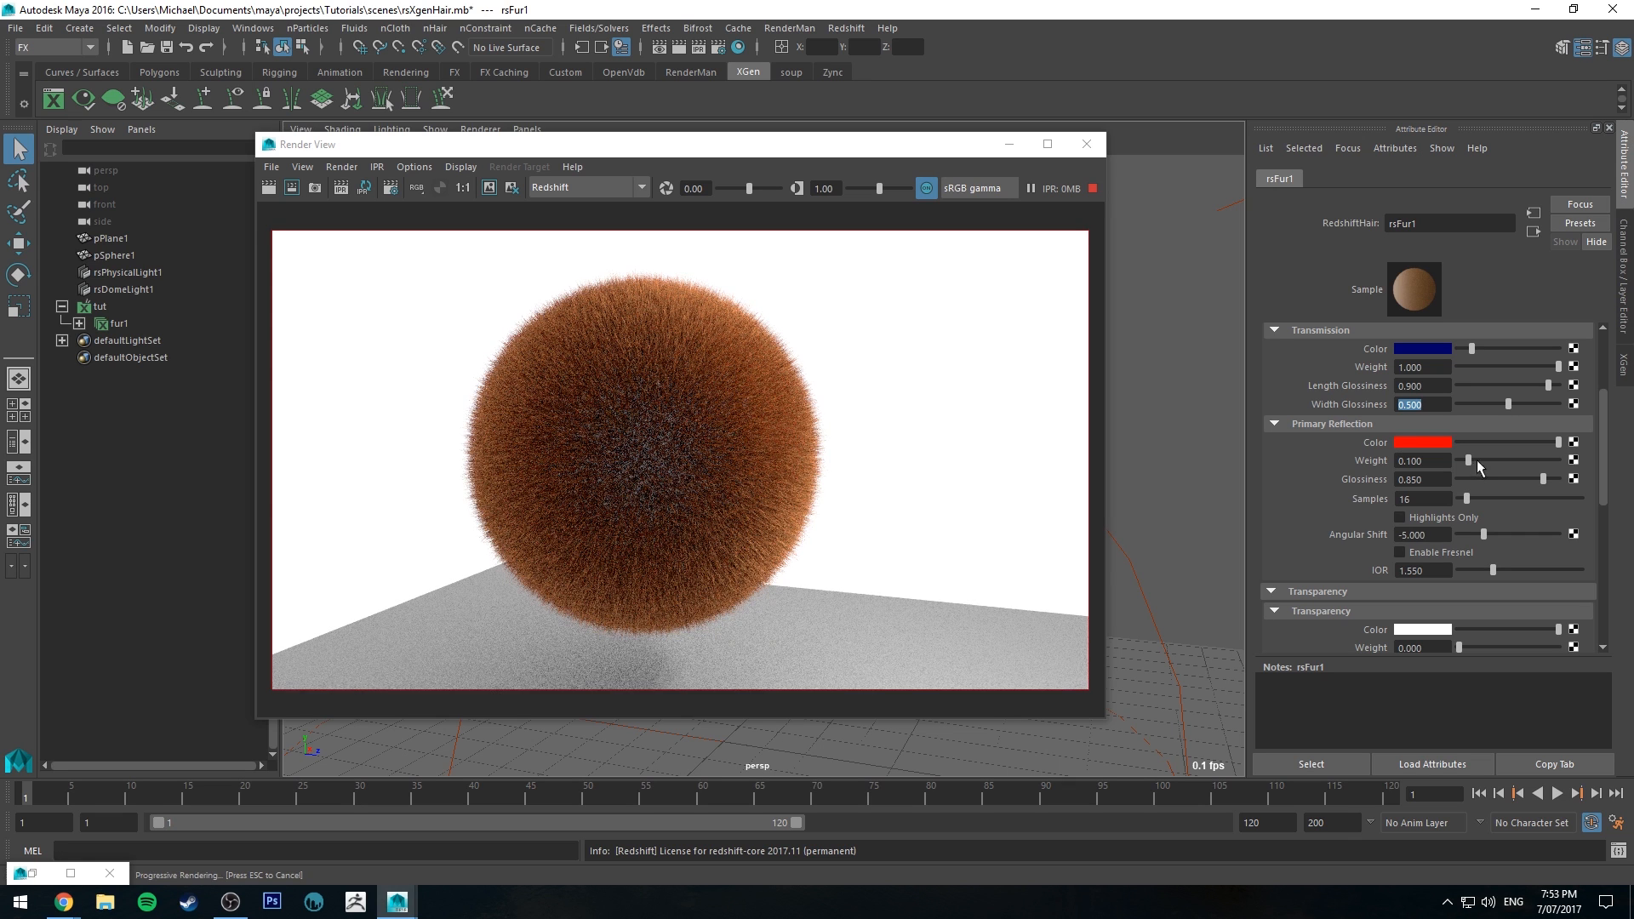
pyautogui.moveTo(1472, 459); pyautogui.dragTo(1566, 460)
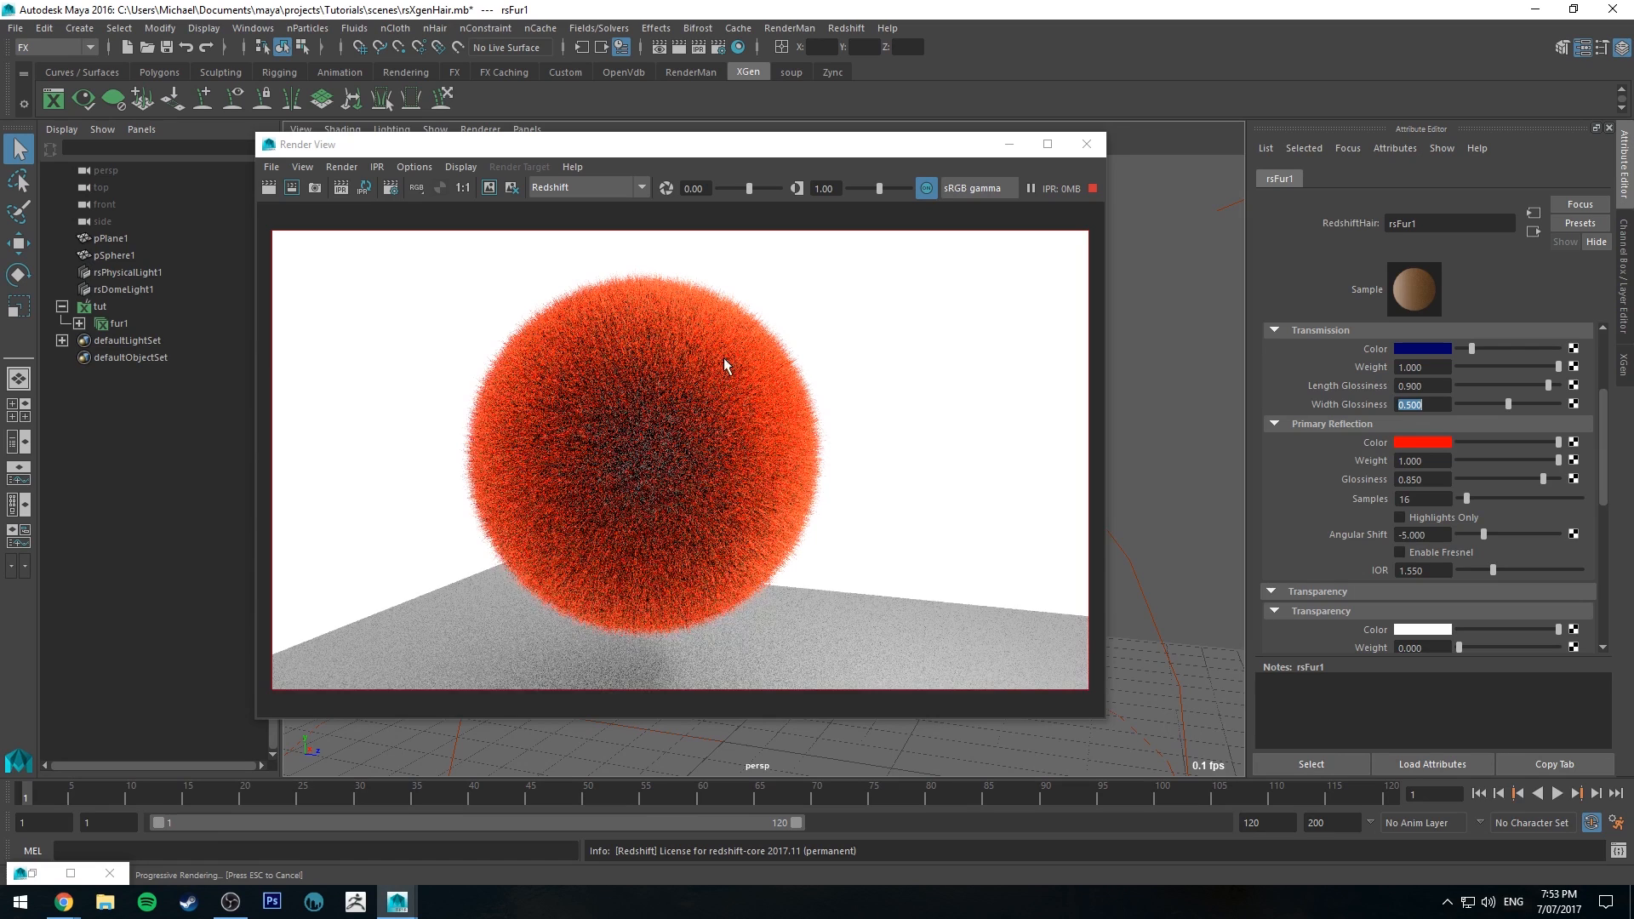
pyautogui.hotkey('ctrl', 'z')
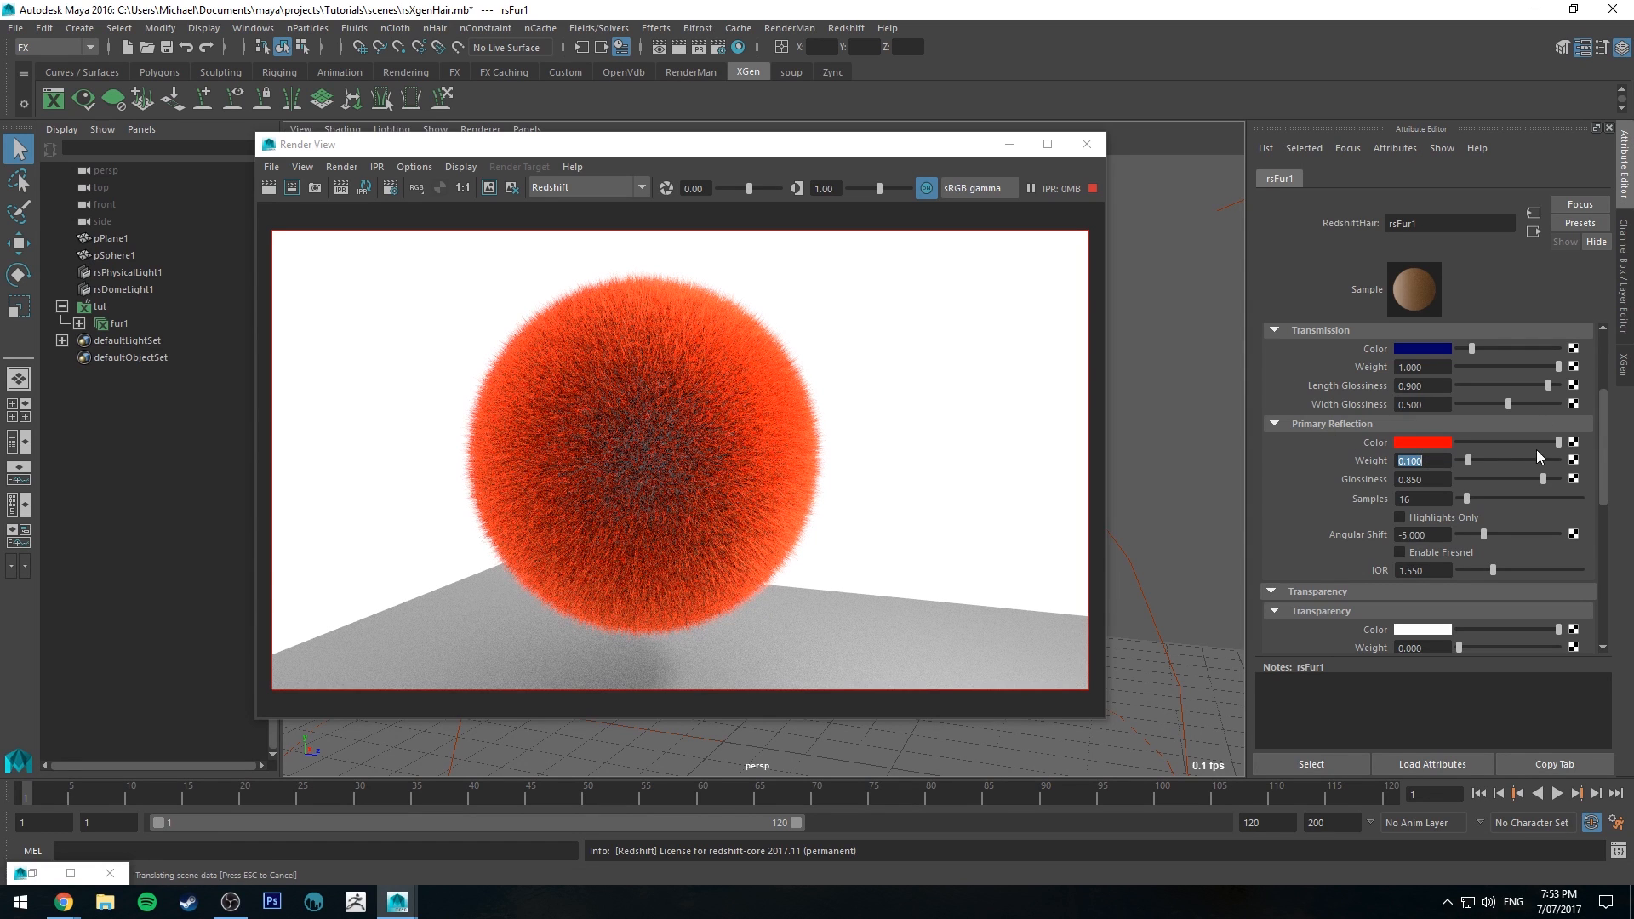
pyautogui.click(1442, 445)
pyautogui.click(1374, 410)
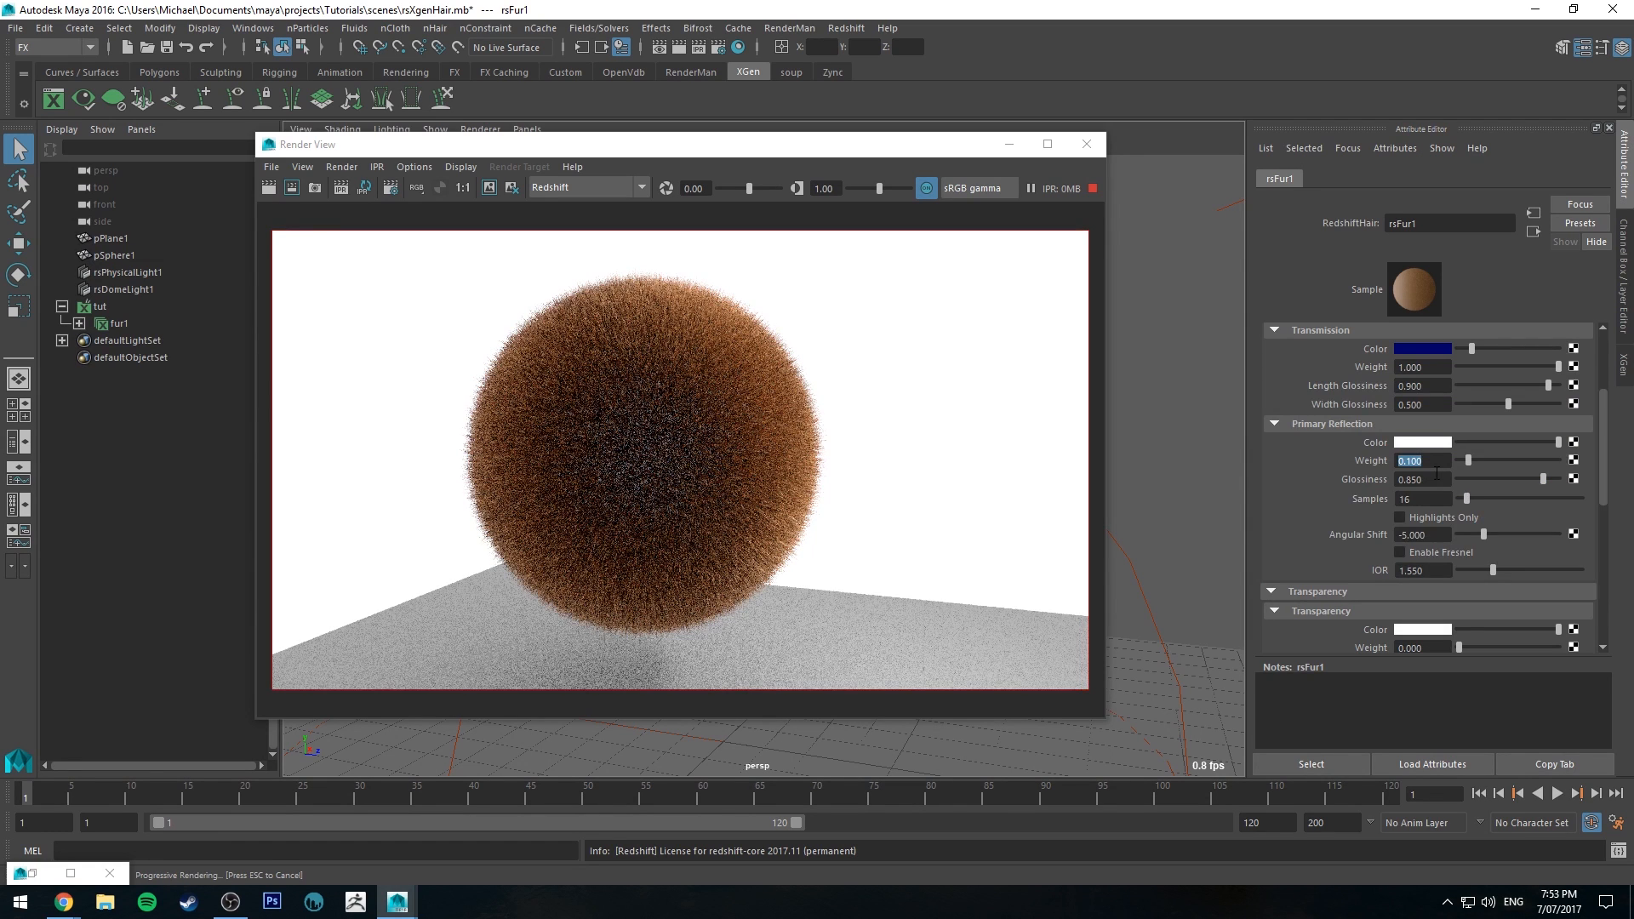
# Lower rsFur1's primary reflection glossiness to 0.13
pyautogui.click(1437, 478)
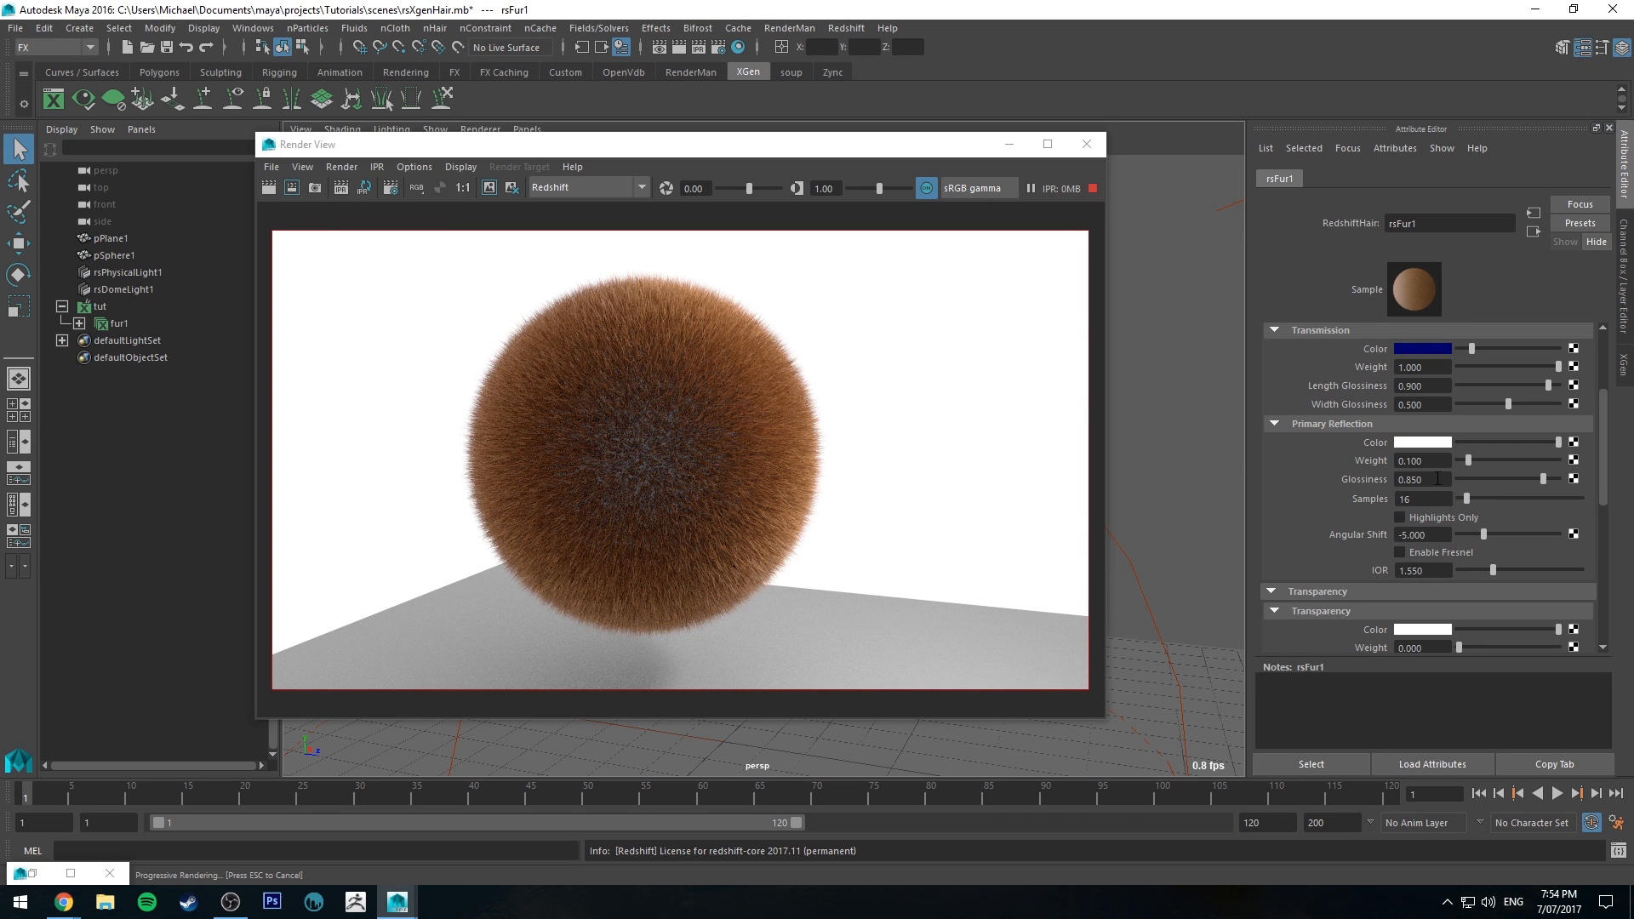
pyautogui.moveTo(1542, 476); pyautogui.dragTo(1546, 476)
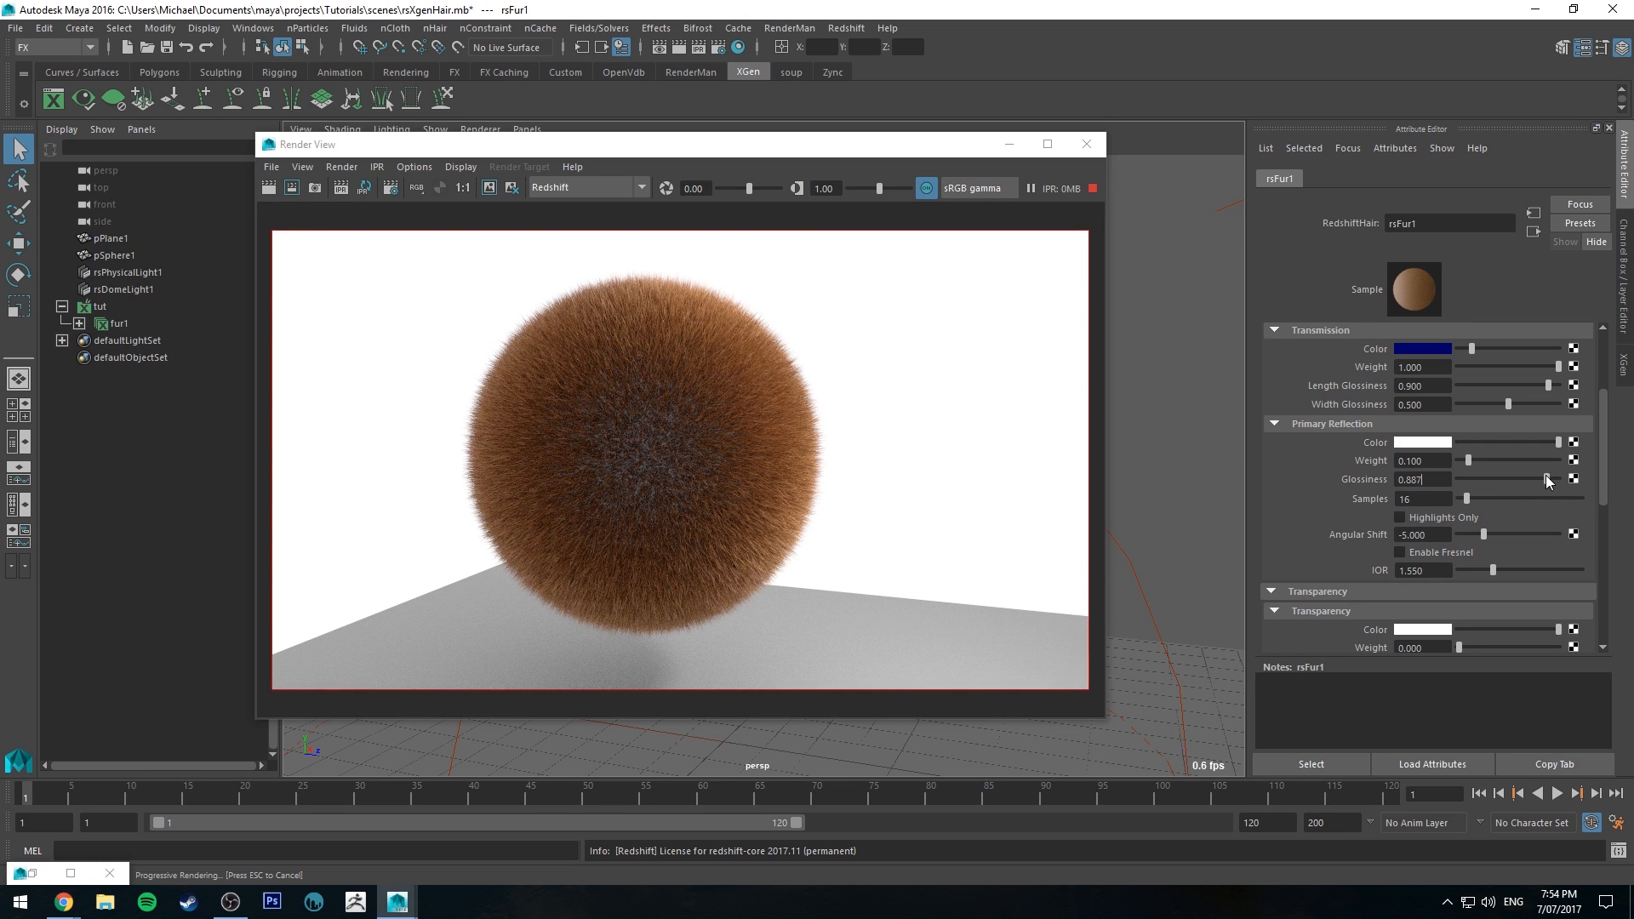
pyautogui.click(1476, 479)
pyautogui.click(1470, 477)
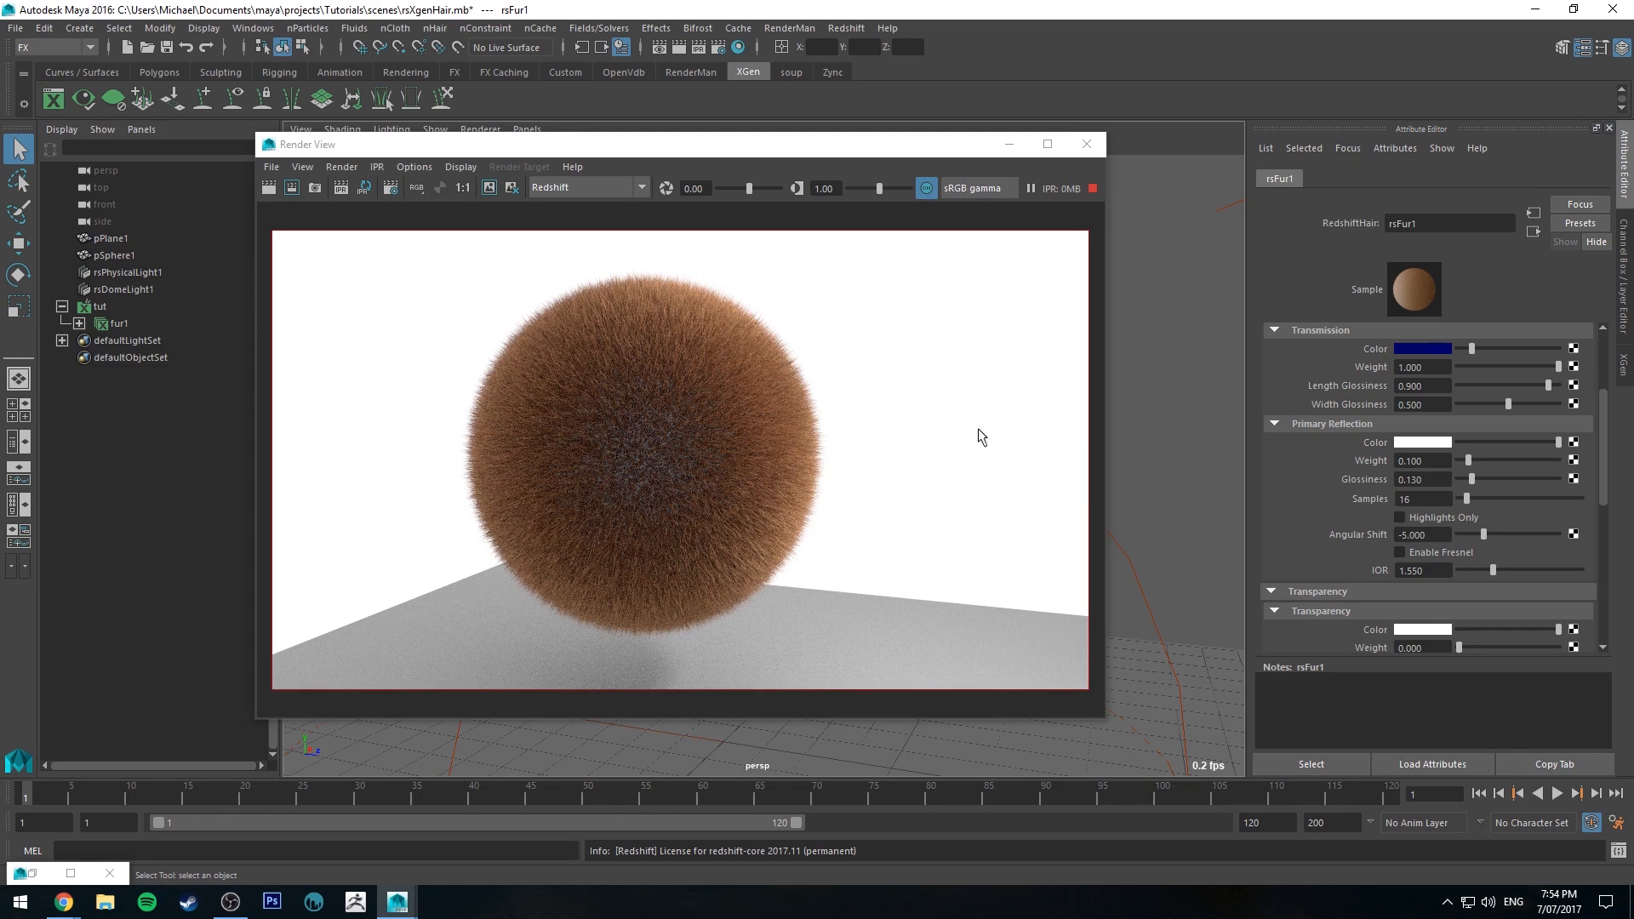
# Try the trace depth override with maximum reflection trace depths of 3 and 10, and undo these changes
pyautogui.scroll(-2, 1320, 446)
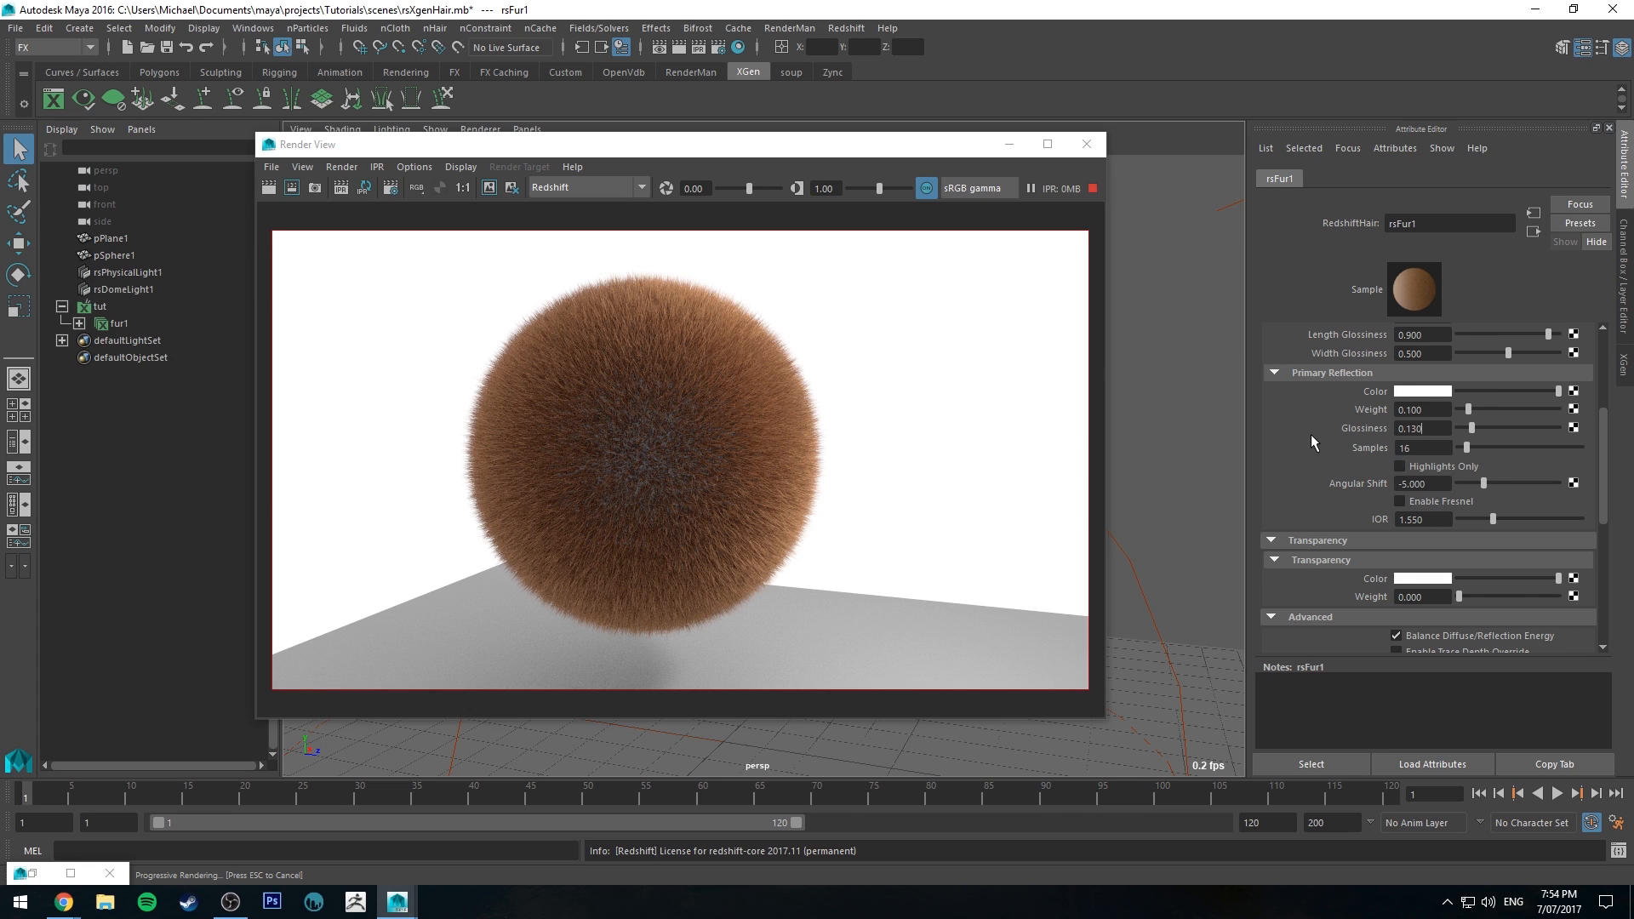
pyautogui.scroll(-2, 1323, 434)
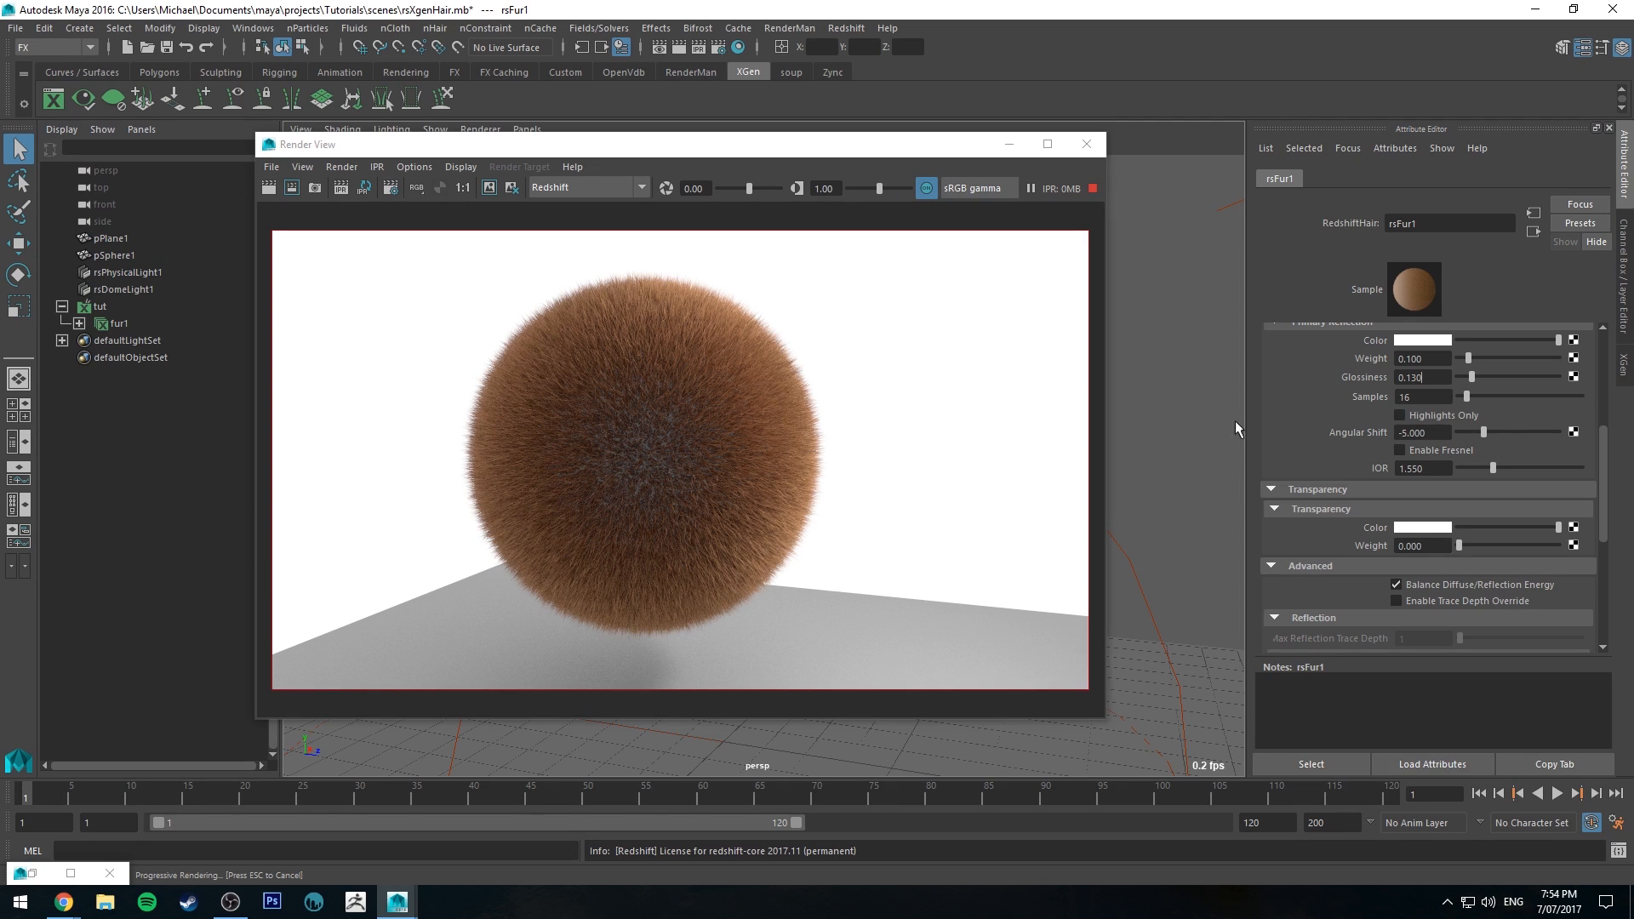
pyautogui.moveTo(1425, 433); pyautogui.dragTo(1397, 433)
pyautogui.scroll(-1, 1289, 424)
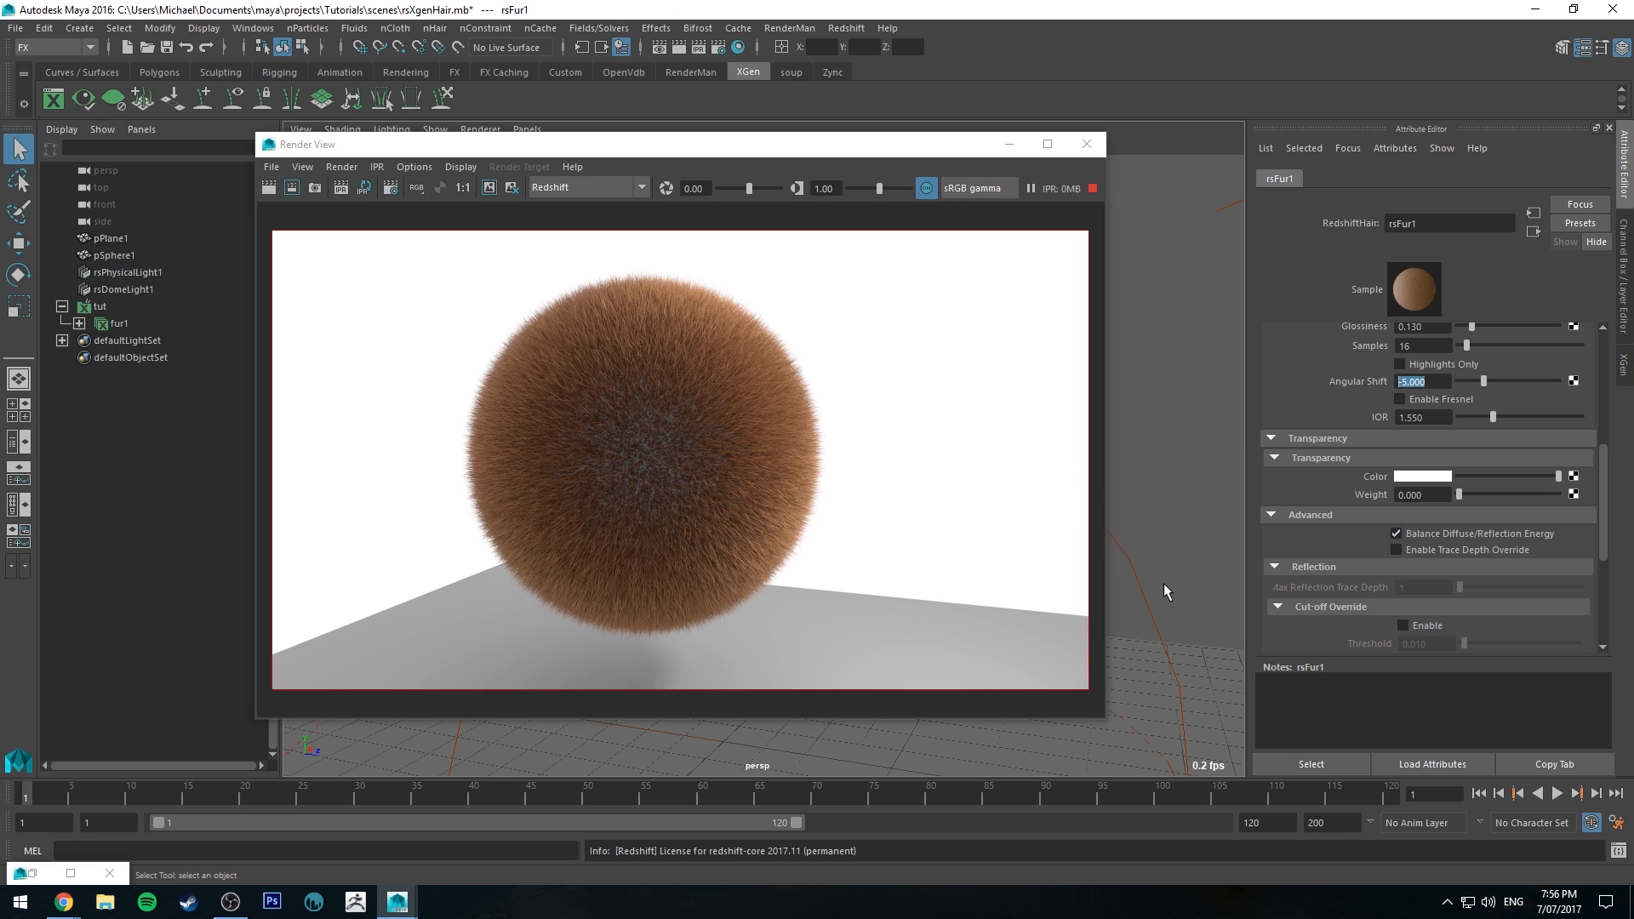
pyautogui.scroll(-3, 1427, 502)
pyautogui.click(1415, 448)
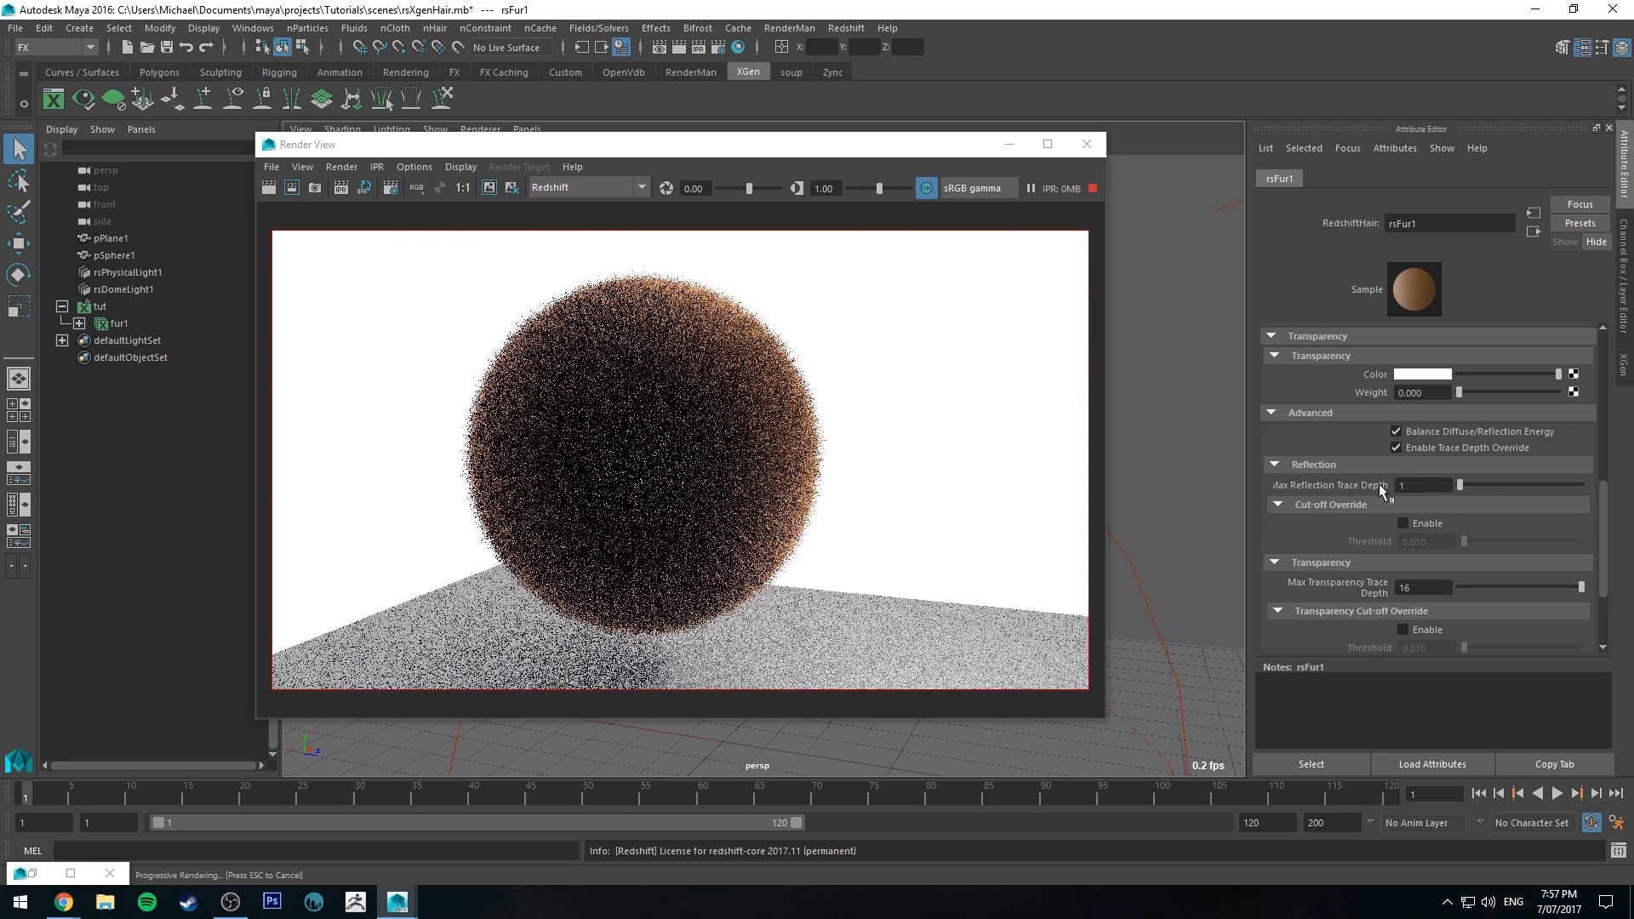
pyautogui.moveTo(1460, 485); pyautogui.dragTo(1477, 487)
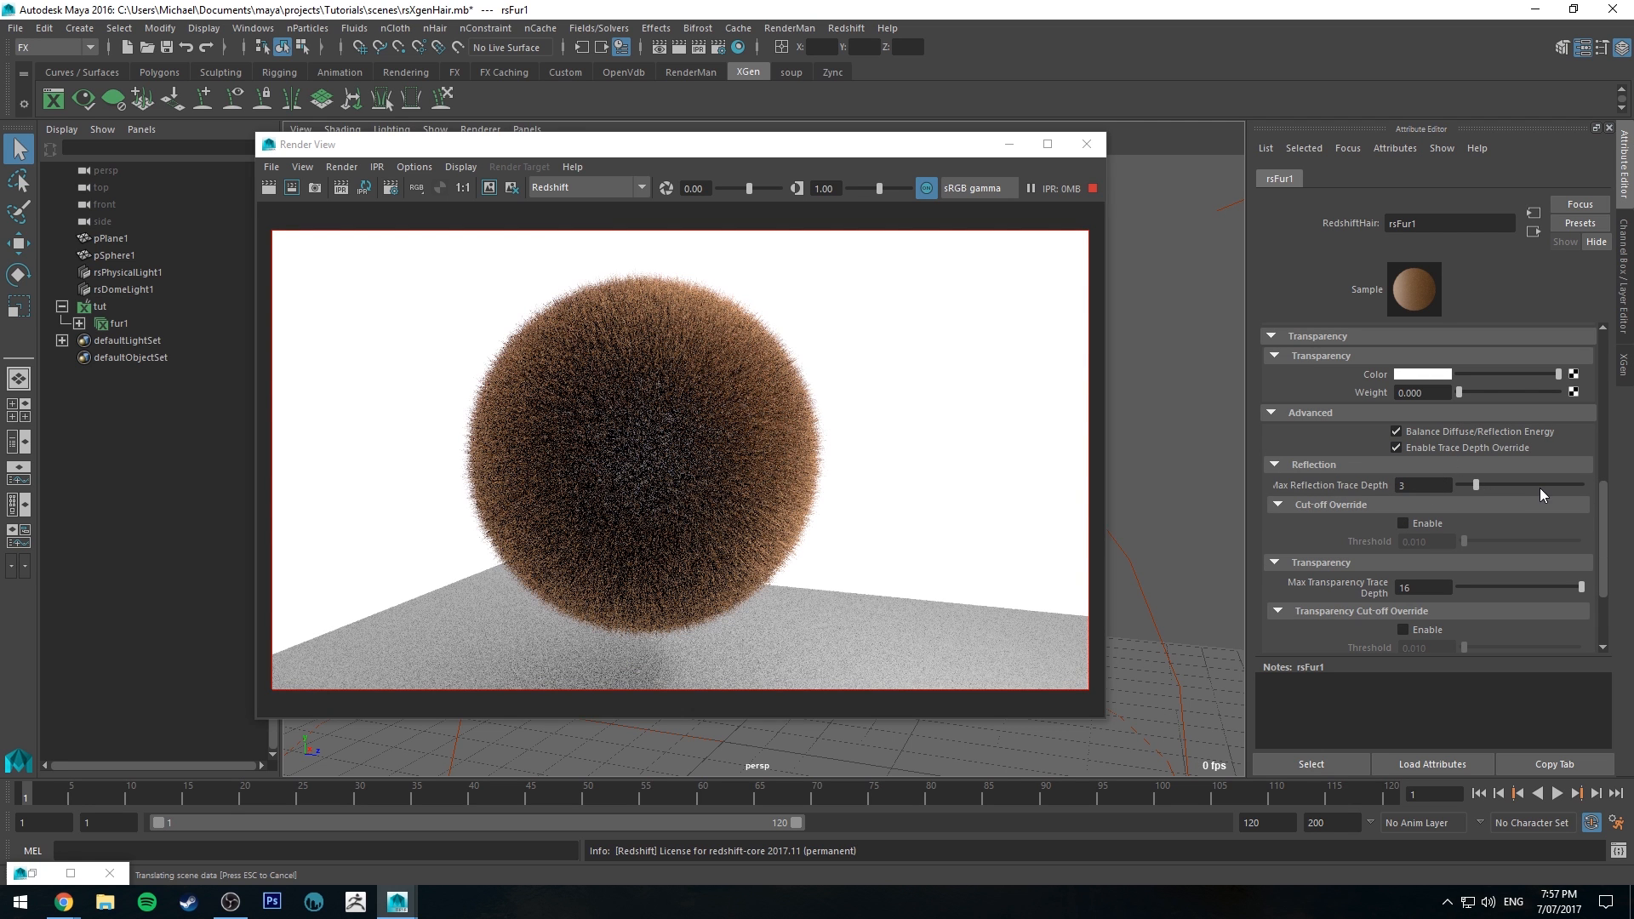
pyautogui.click(1529, 486)
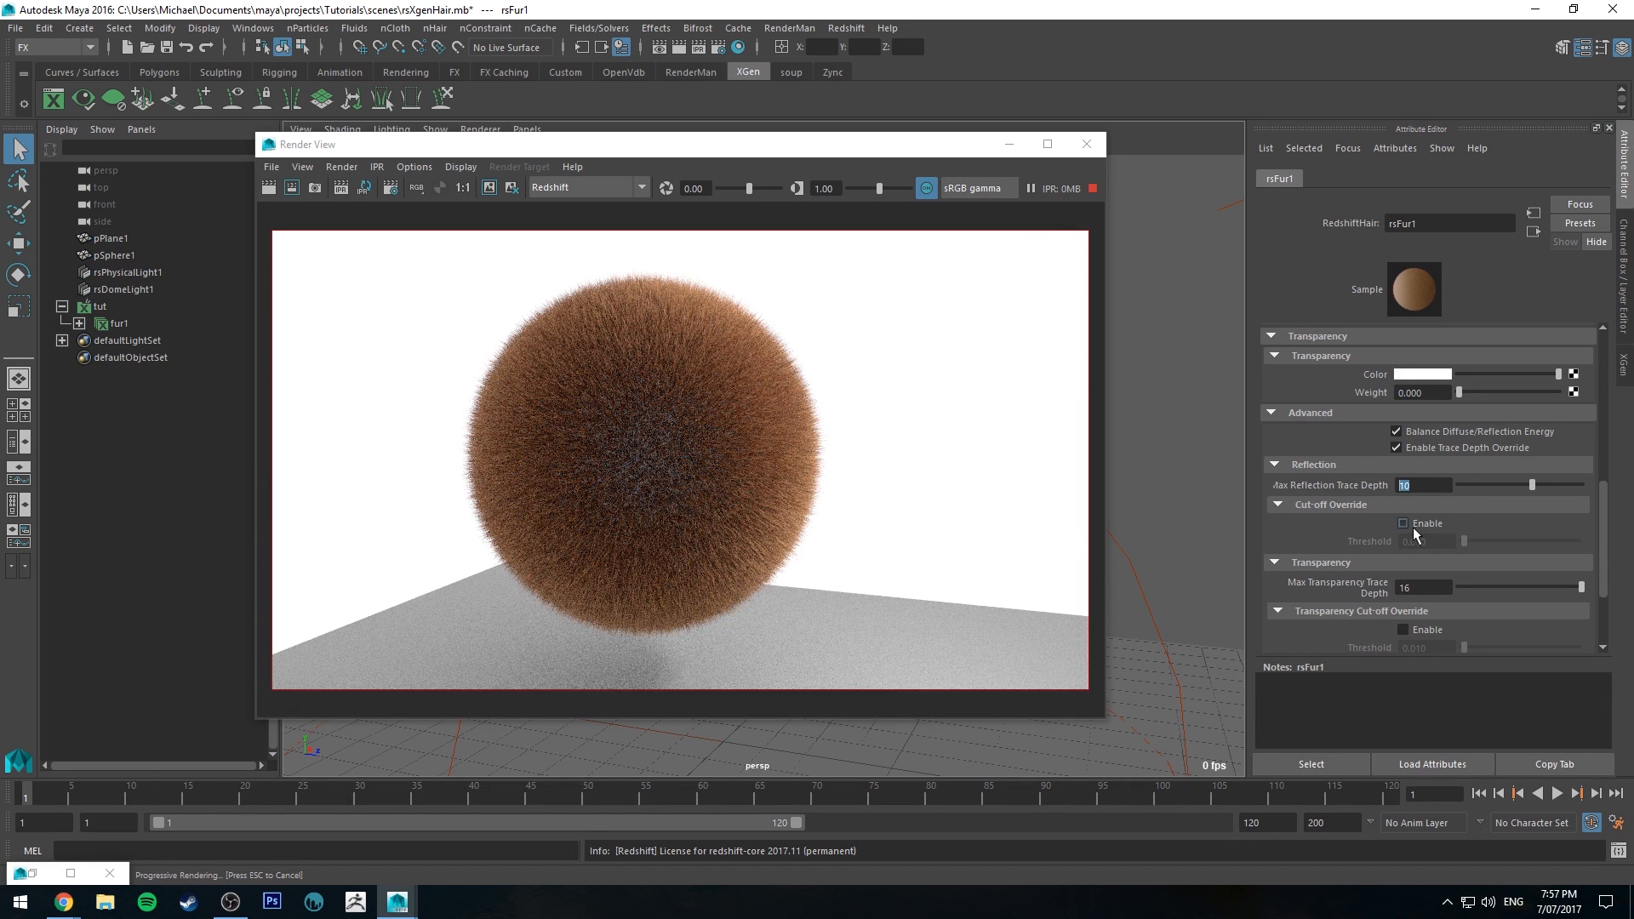
pyautogui.hotkey('ctrl', 'z')
pyautogui.hotkey('ctrl', 'z')
pyautogui.hotkey('ctrl', 'z')
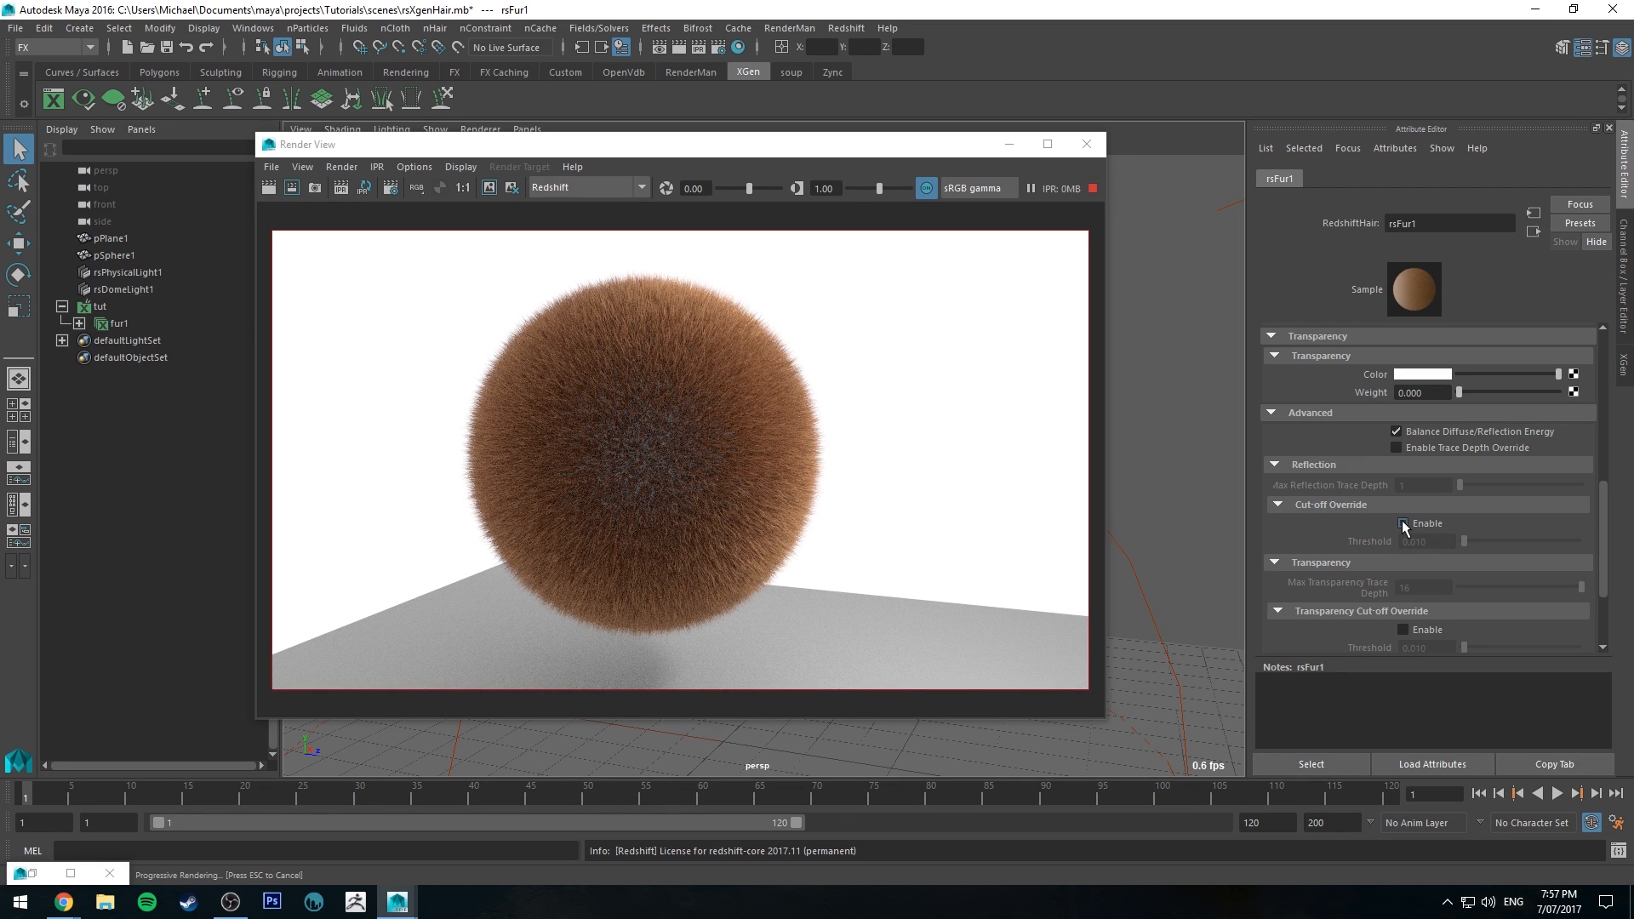
# Try the reflection cut-off override, turn it off again, and look over rsFur1's transparency and advanced settings
pyautogui.click(1404, 524)
pyautogui.click(1428, 525)
pyautogui.scroll(-3, 1295, 419)
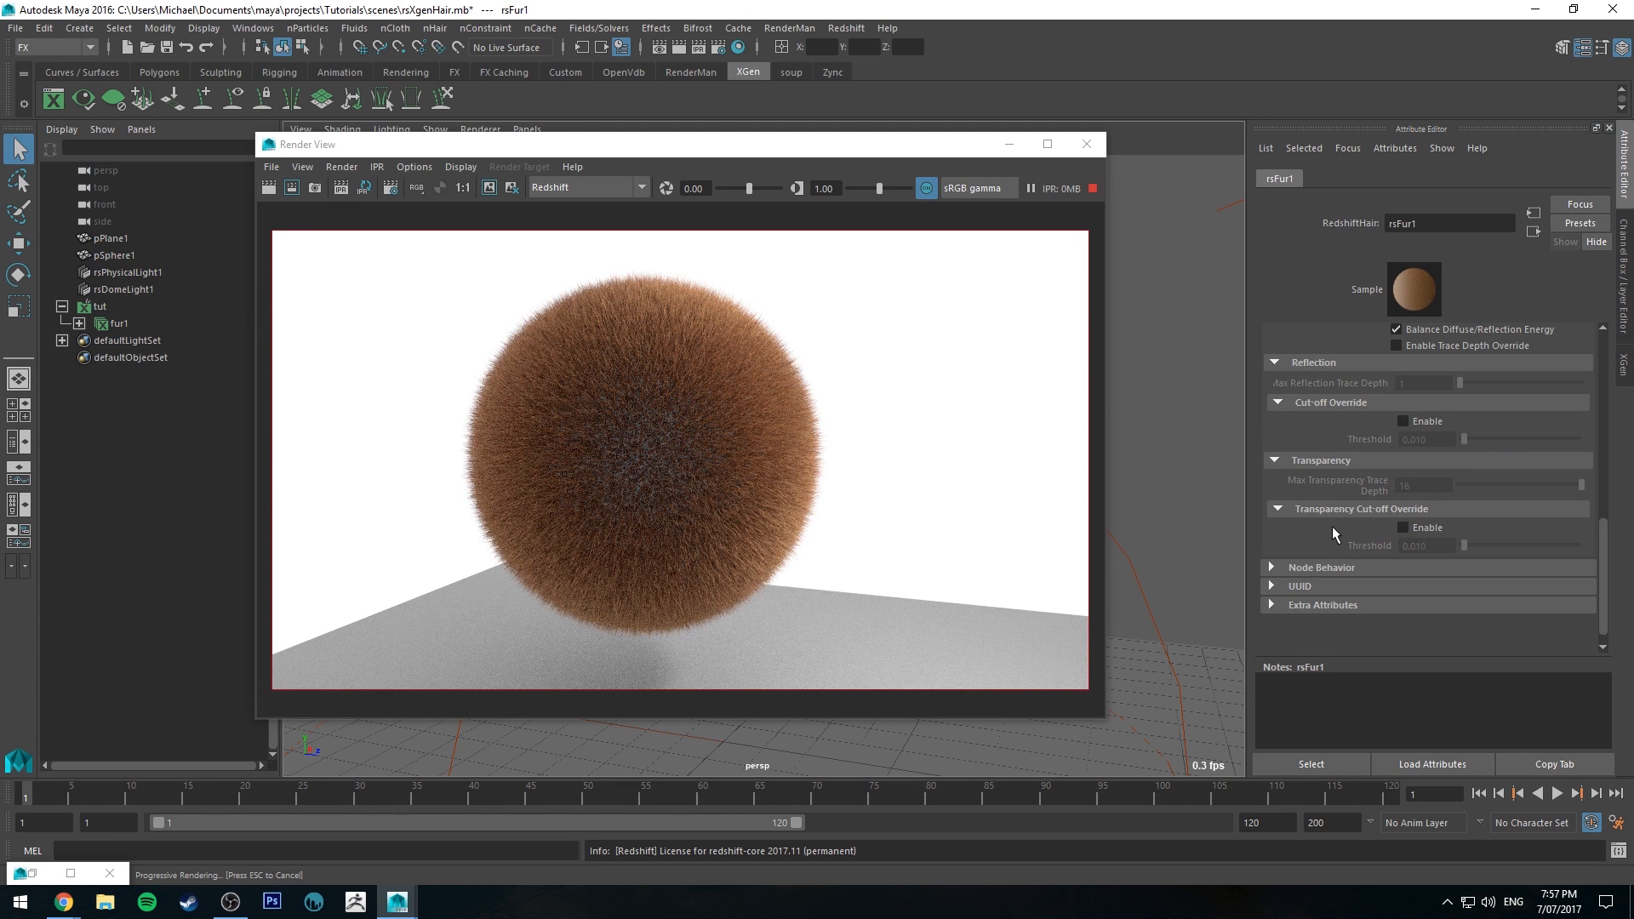
pyautogui.scroll(3, 1382, 532)
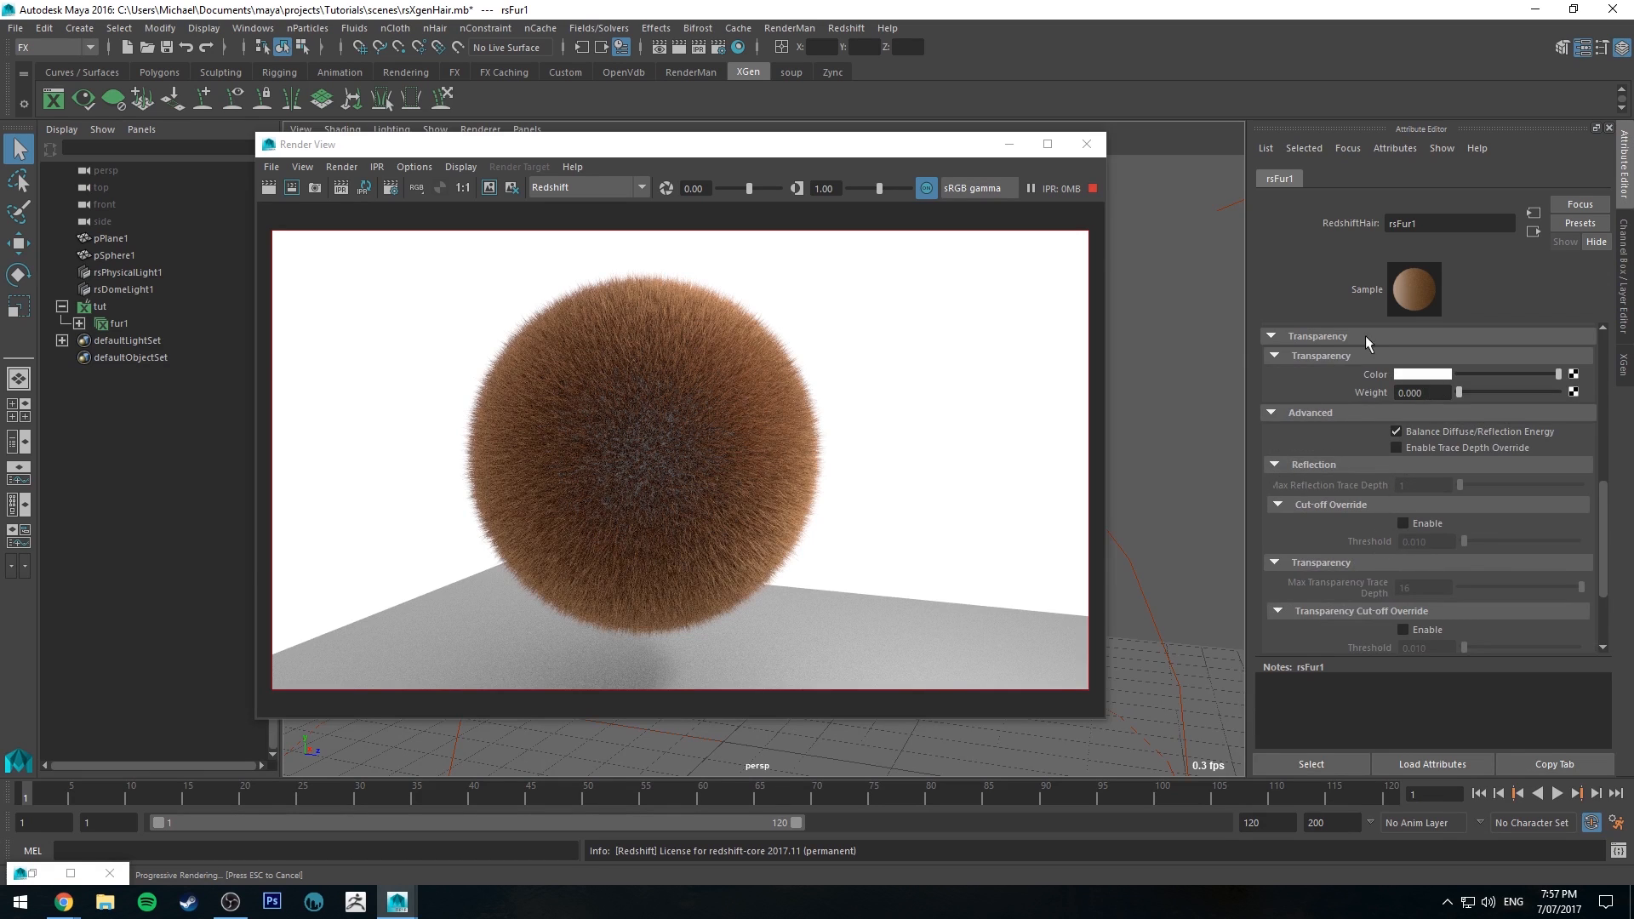
pyautogui.scroll(-3, 1365, 503)
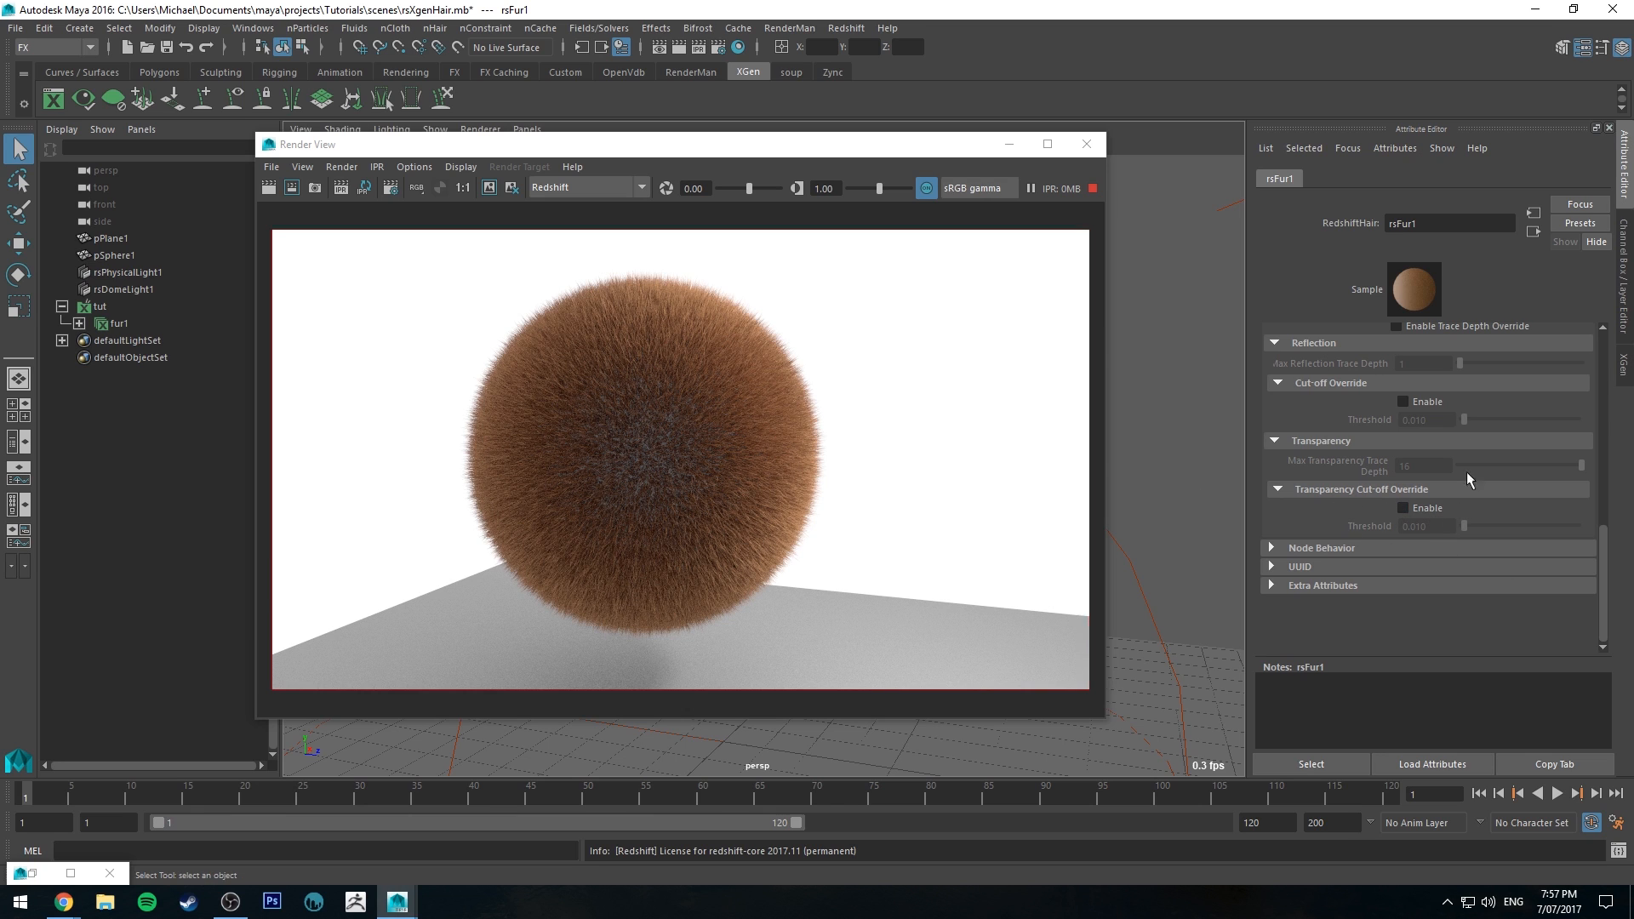
pyautogui.scroll(2, 1335, 502)
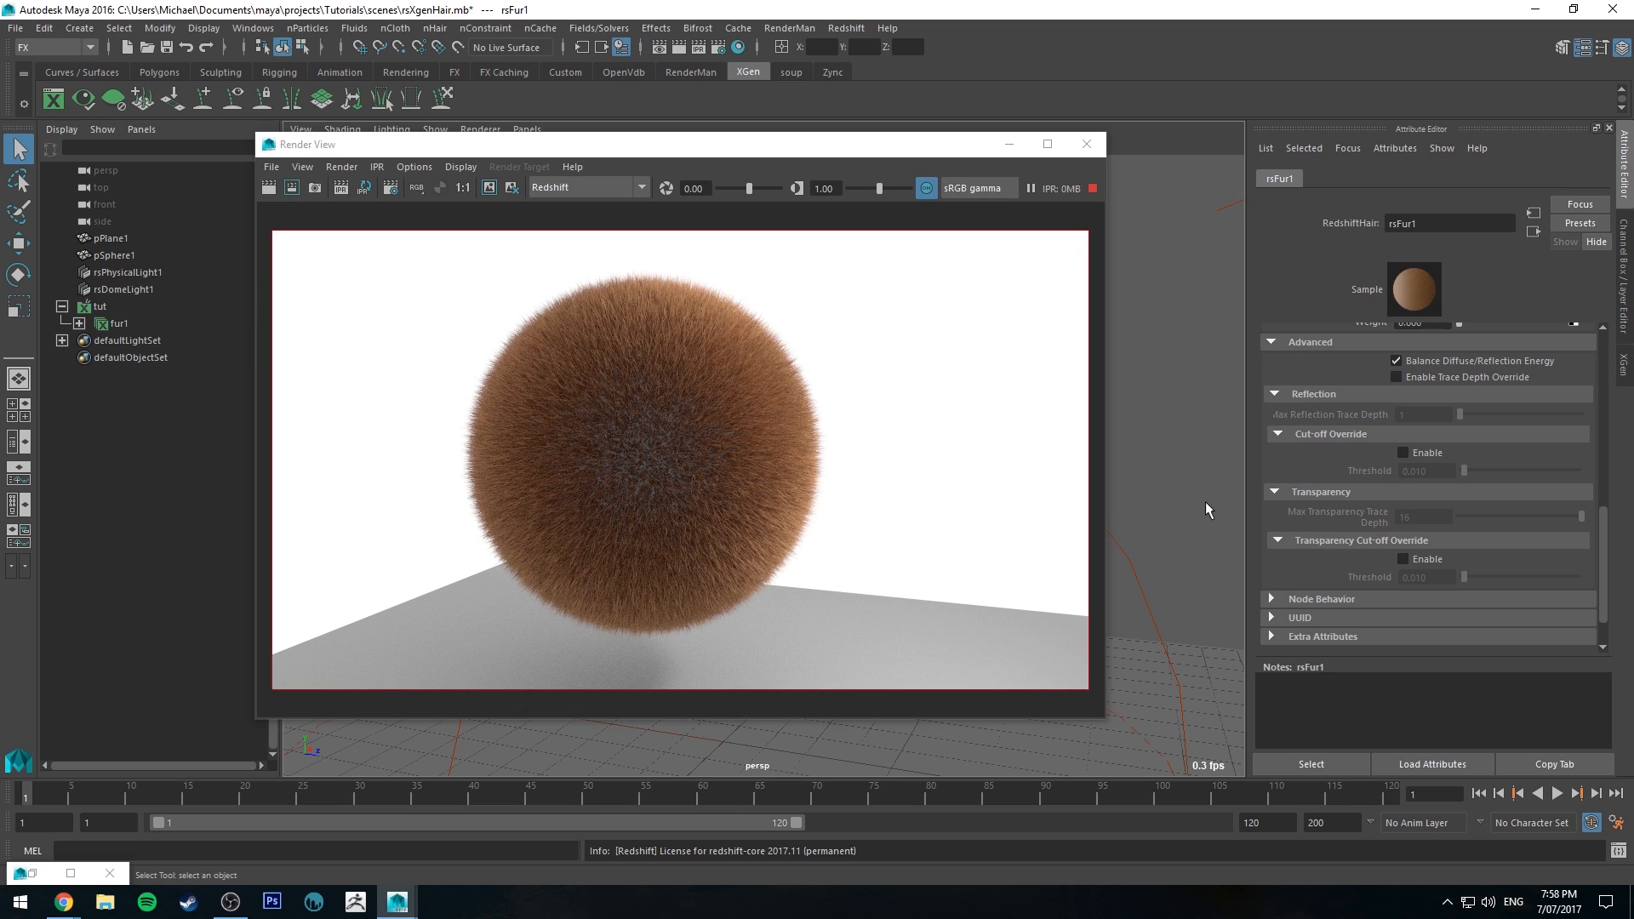
pyautogui.scroll(4, 1369, 478)
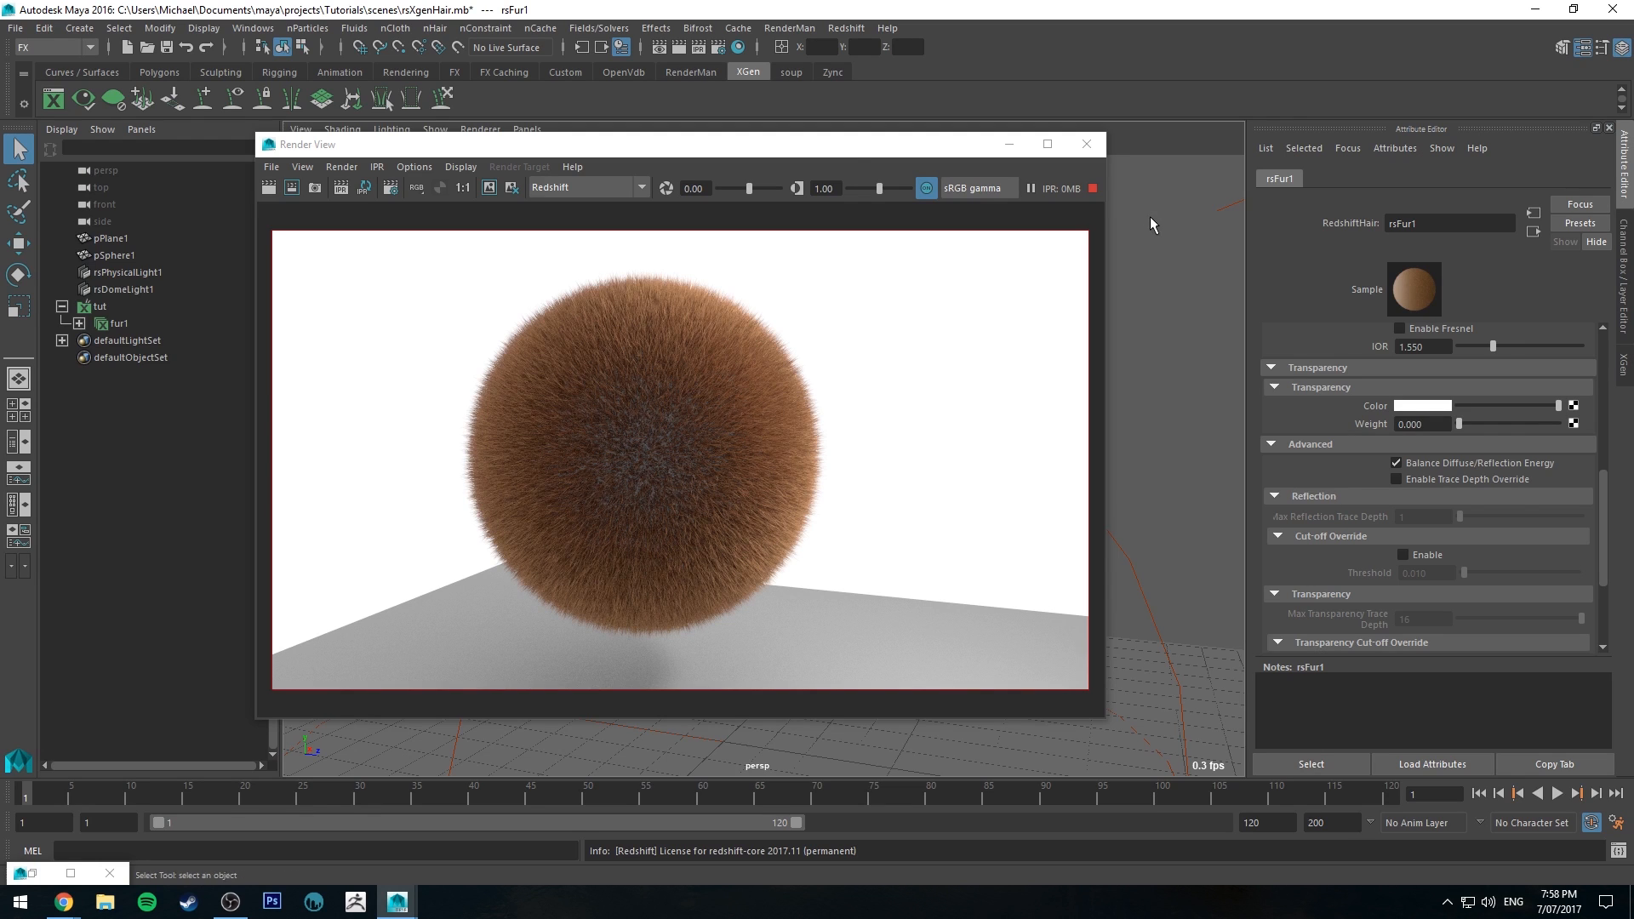
# Stop the IPR render, mark a render region around the whole fur sphere, and restart the IPR render
pyautogui.click(1093, 188)
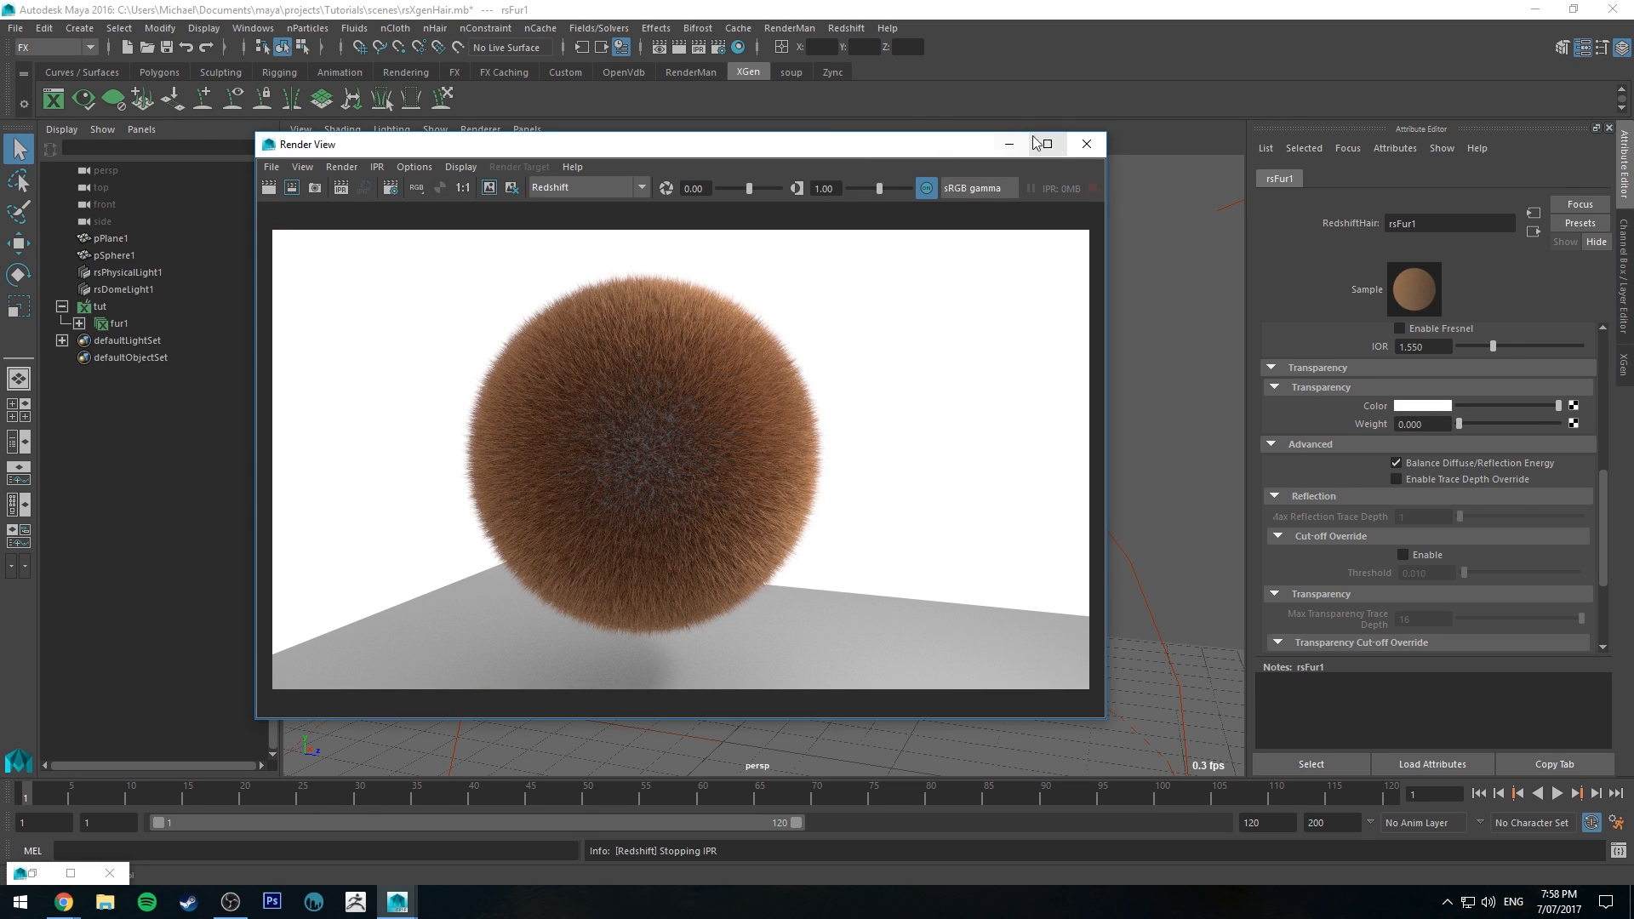
pyautogui.moveTo(808, 149); pyautogui.dragTo(910, 183)
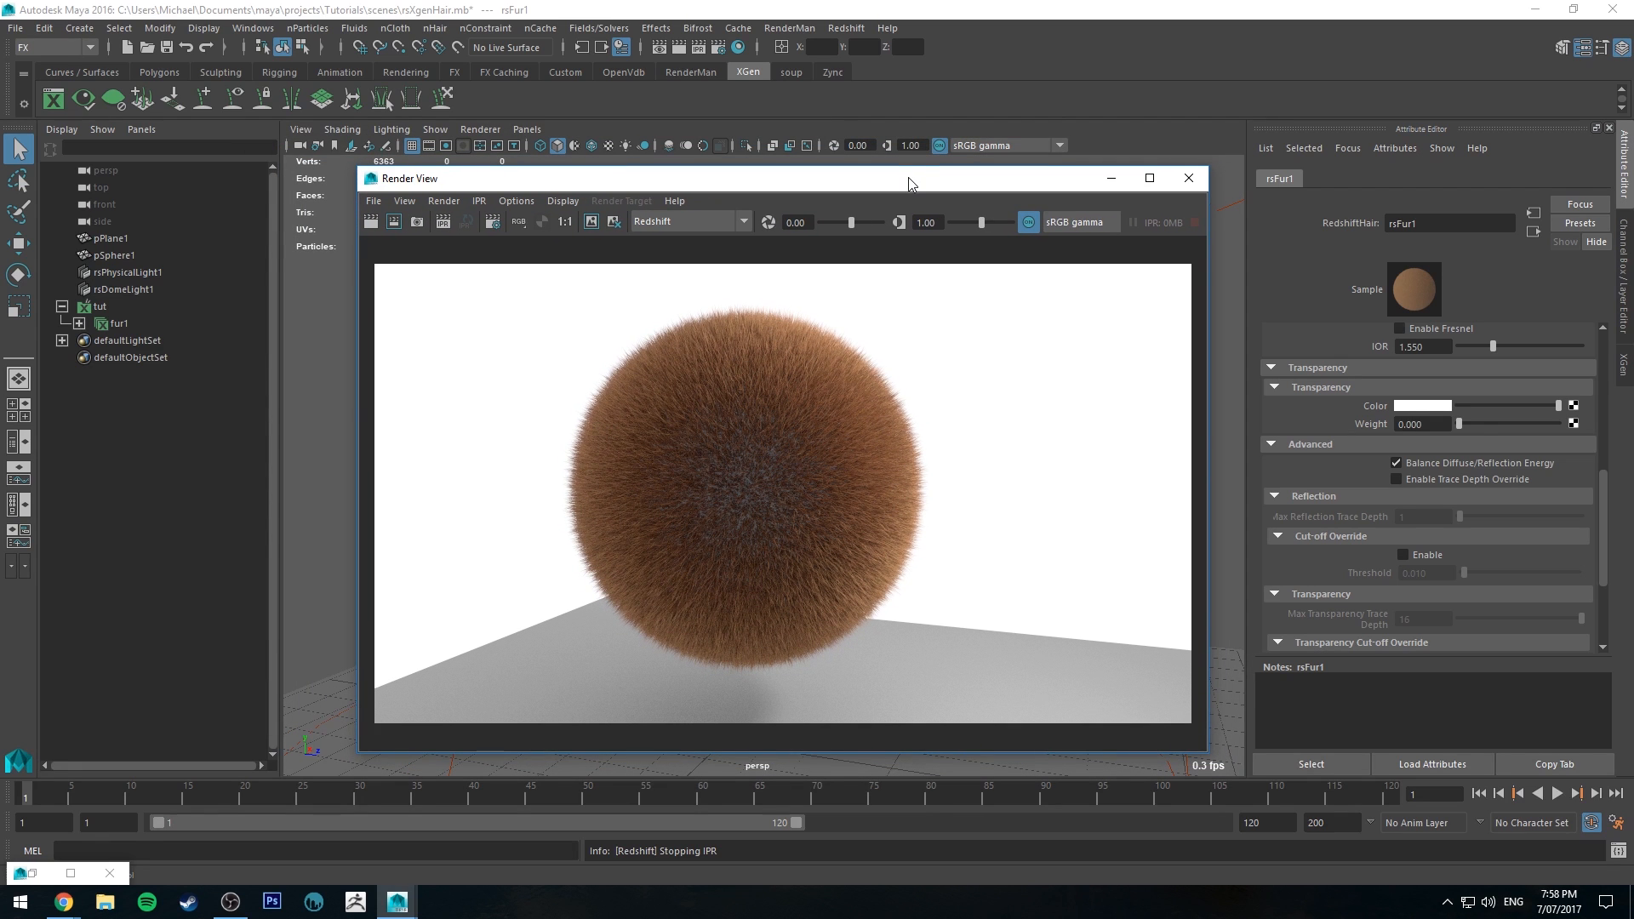
pyautogui.scroll(3, 846, 346)
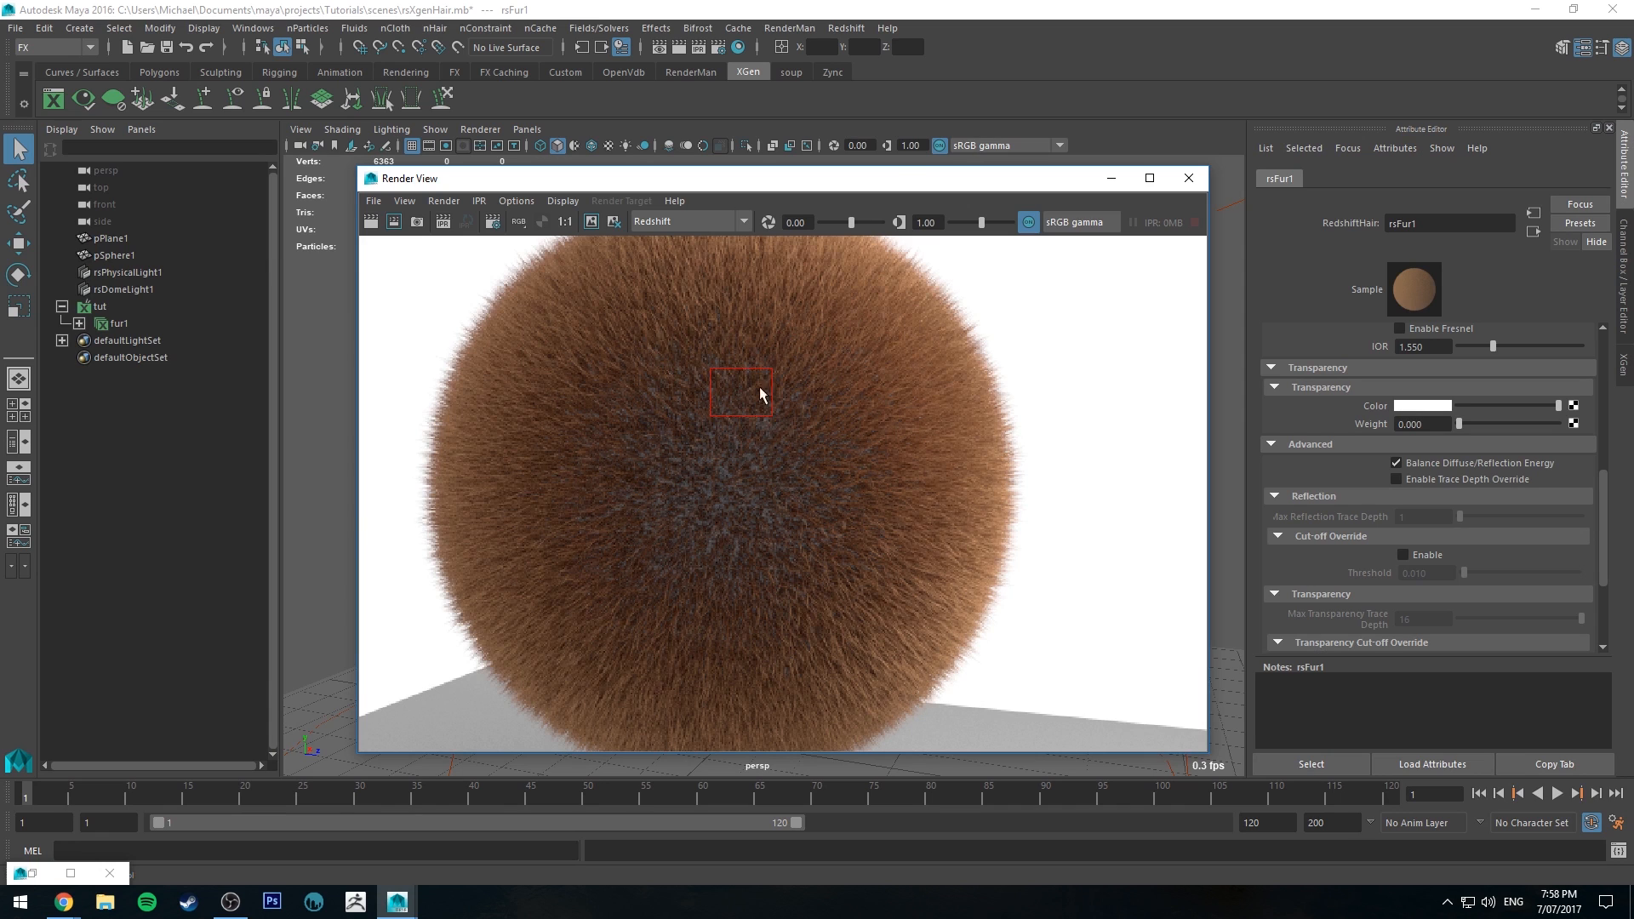
pyautogui.scroll(-4, 558, 307)
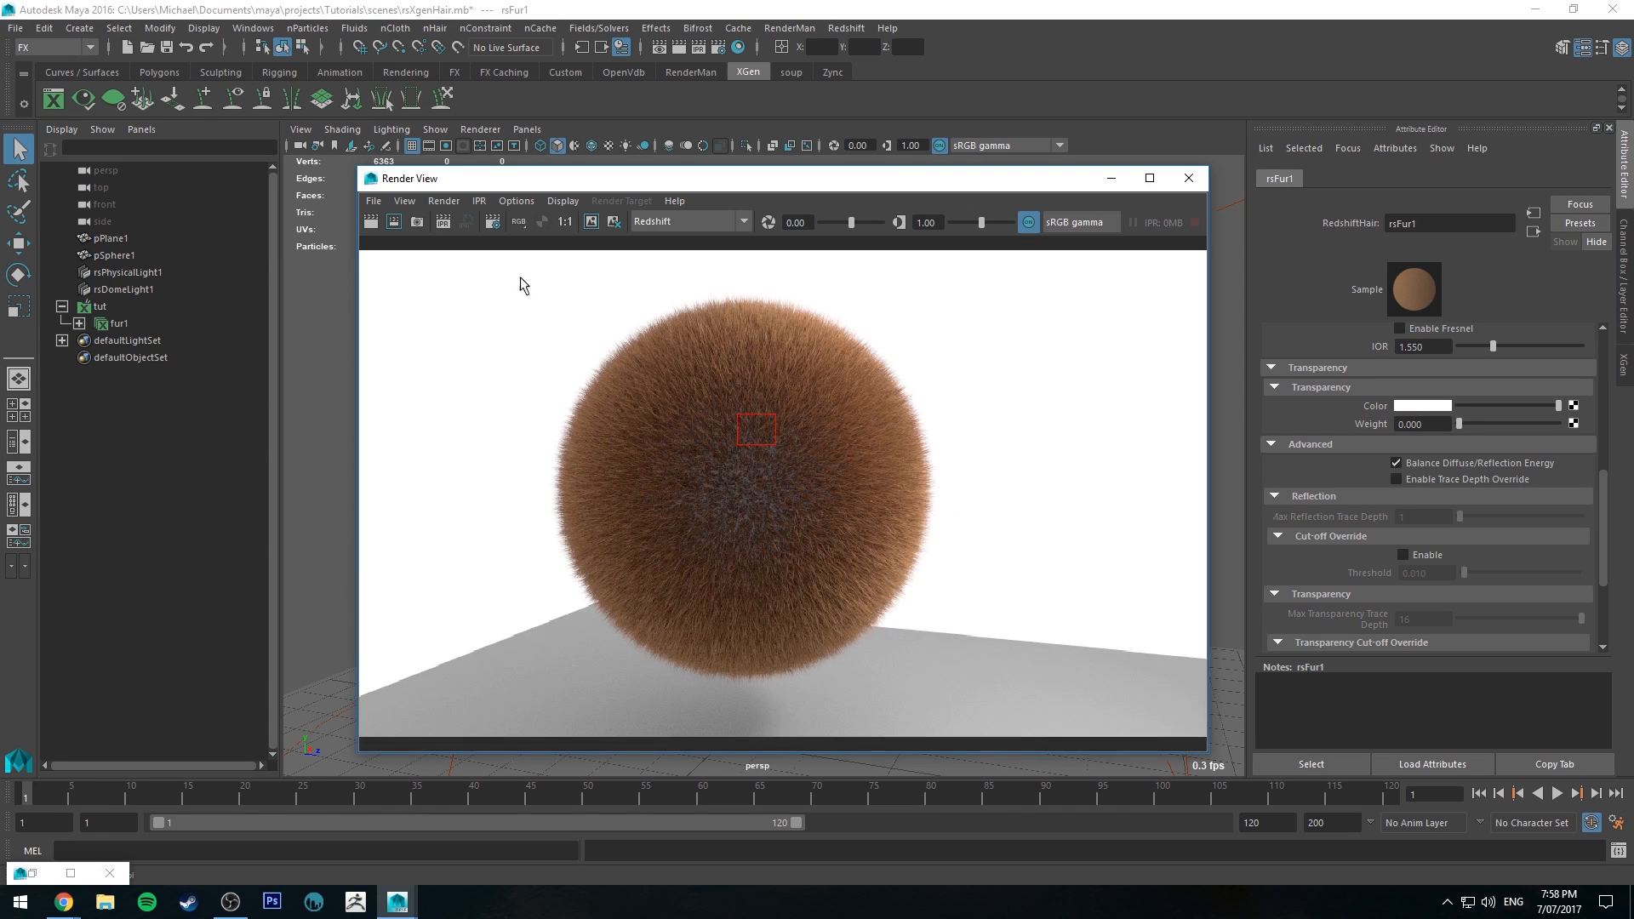
pyautogui.moveTo(505, 258); pyautogui.dragTo(1013, 714)
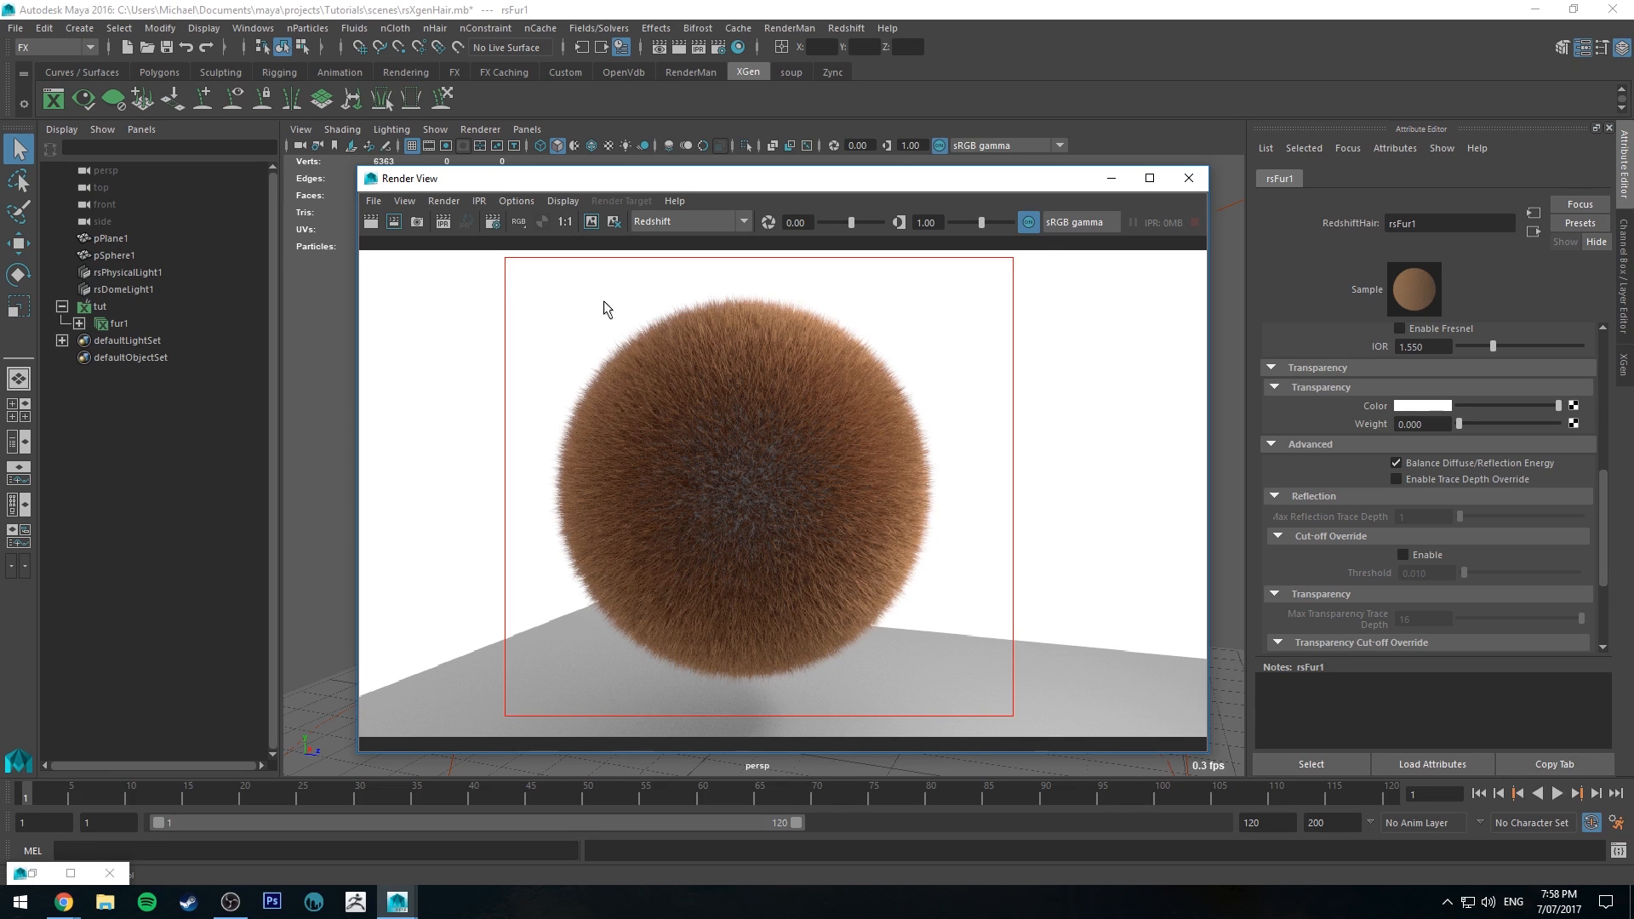
pyautogui.click(445, 222)
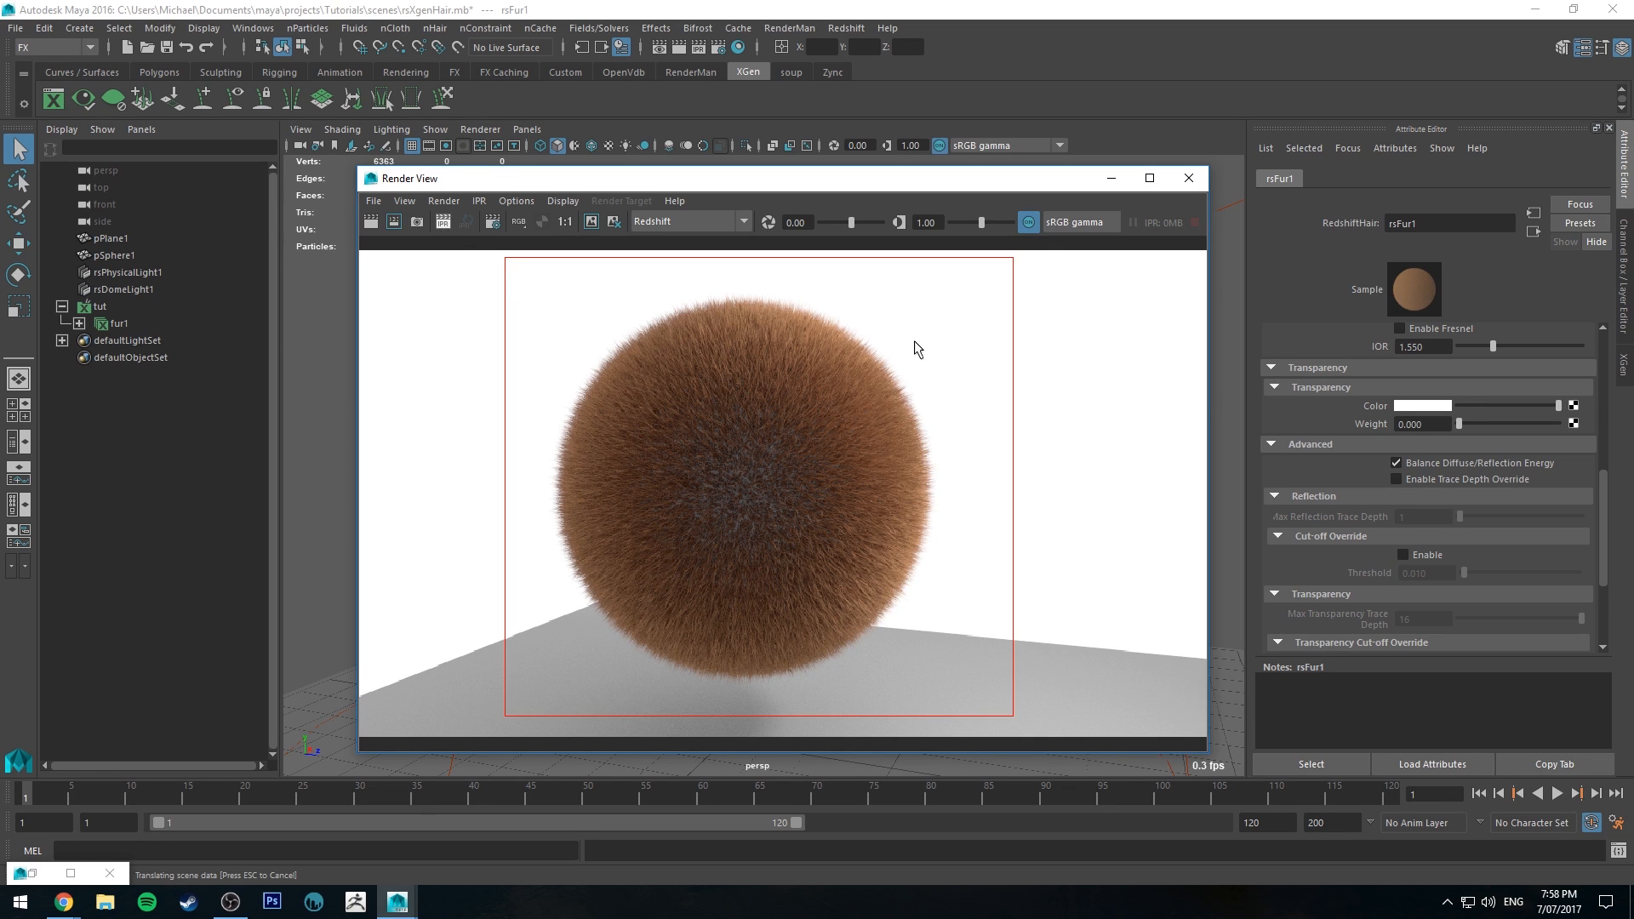